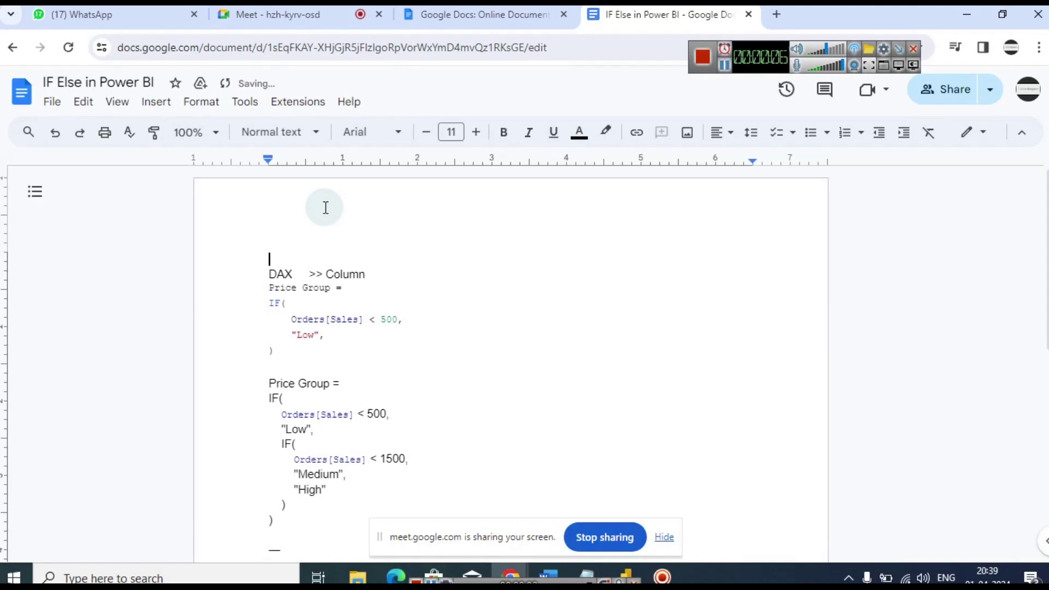
Add the heading POWER BI on its own line above the DAX >> Column line in the document.
text(POWER BI)
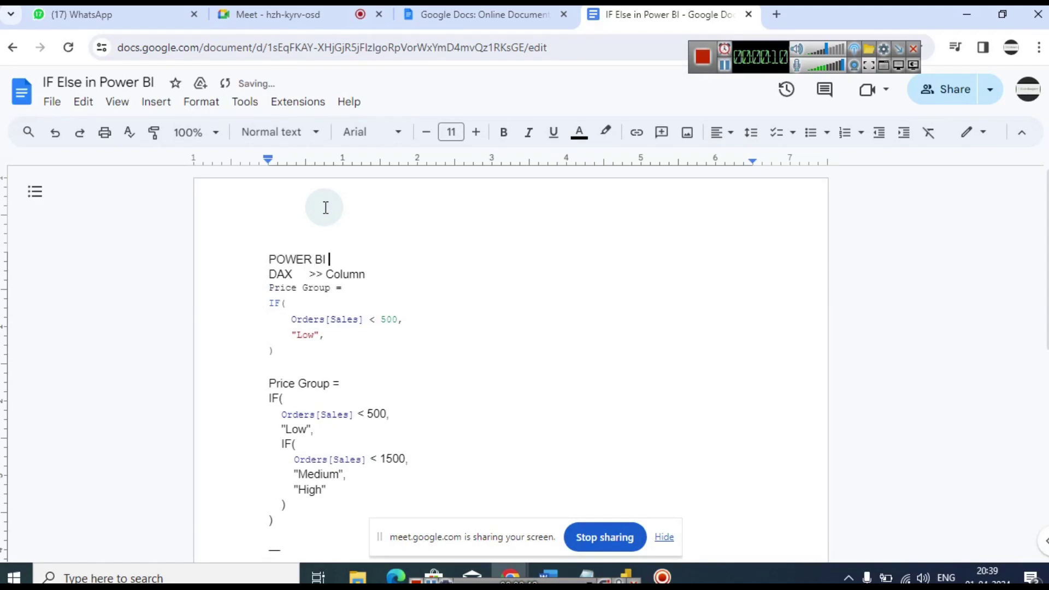
key(Return)
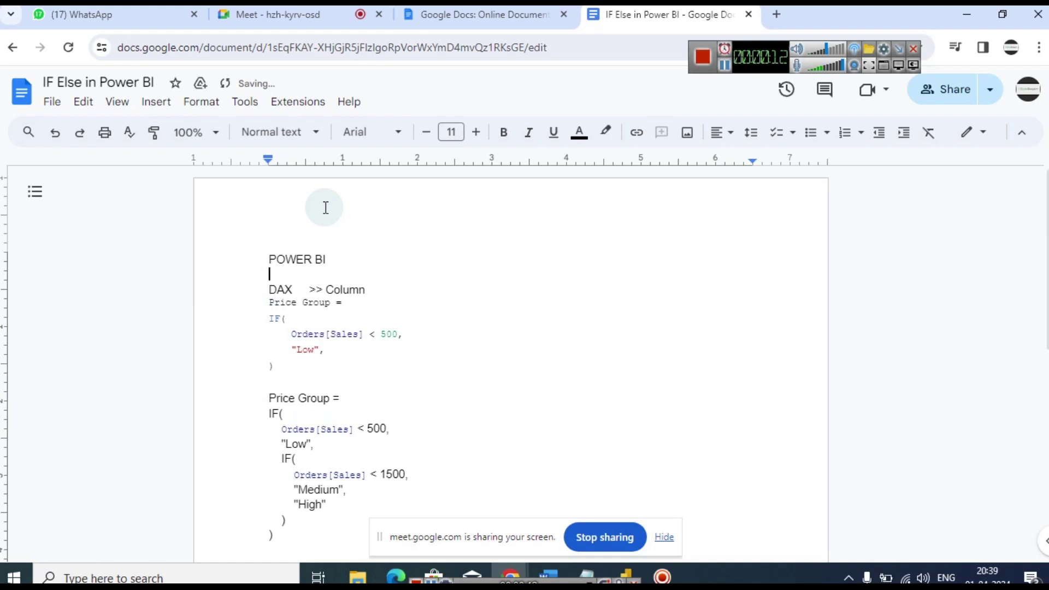
key(Up)
key(End)
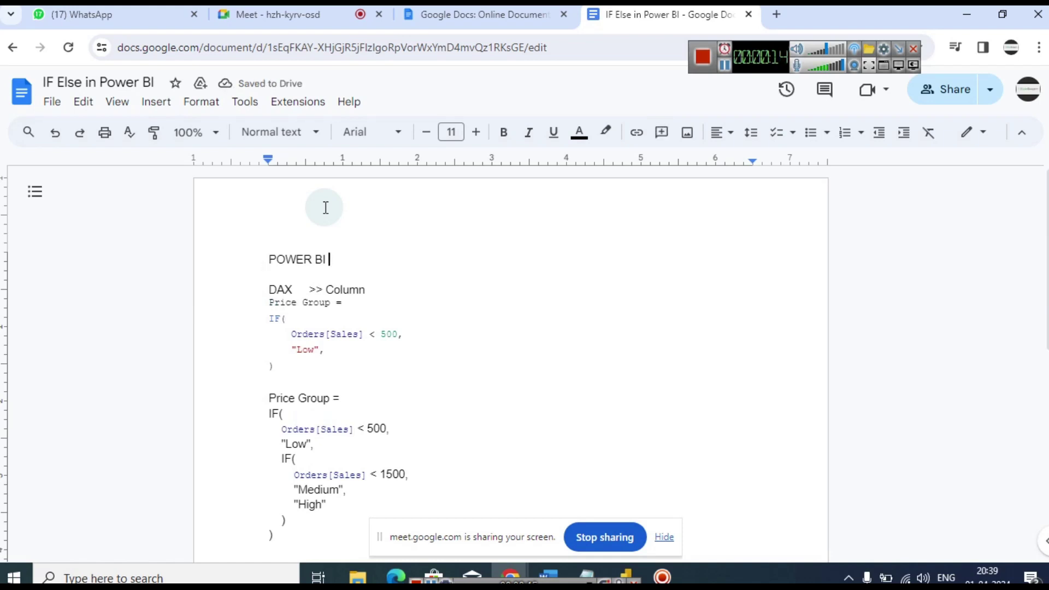
text(- C)
key(BackSpace)
key(BackSpace)
key(BackSpace)
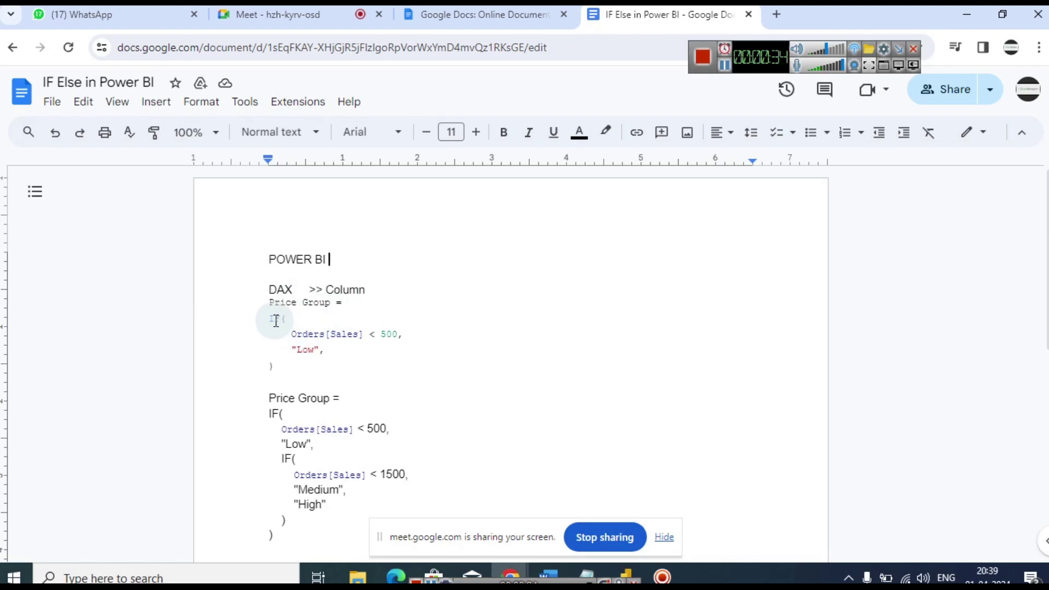
Switch to Power BI Desktop and rename the Sample - Superstore table to Orders.
drag(1045, 226, 1045, 273)
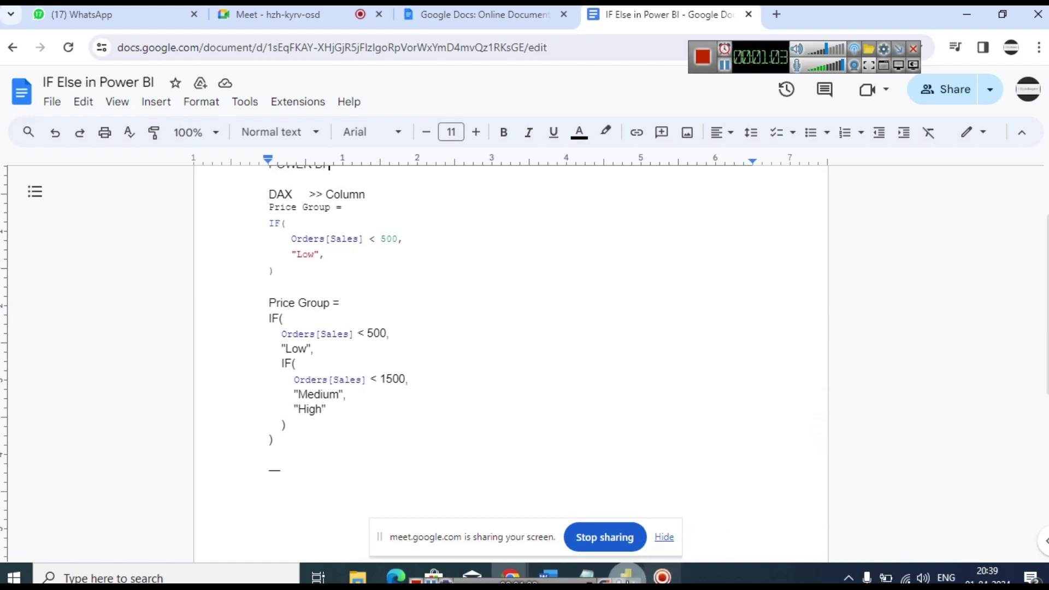
click(626, 575)
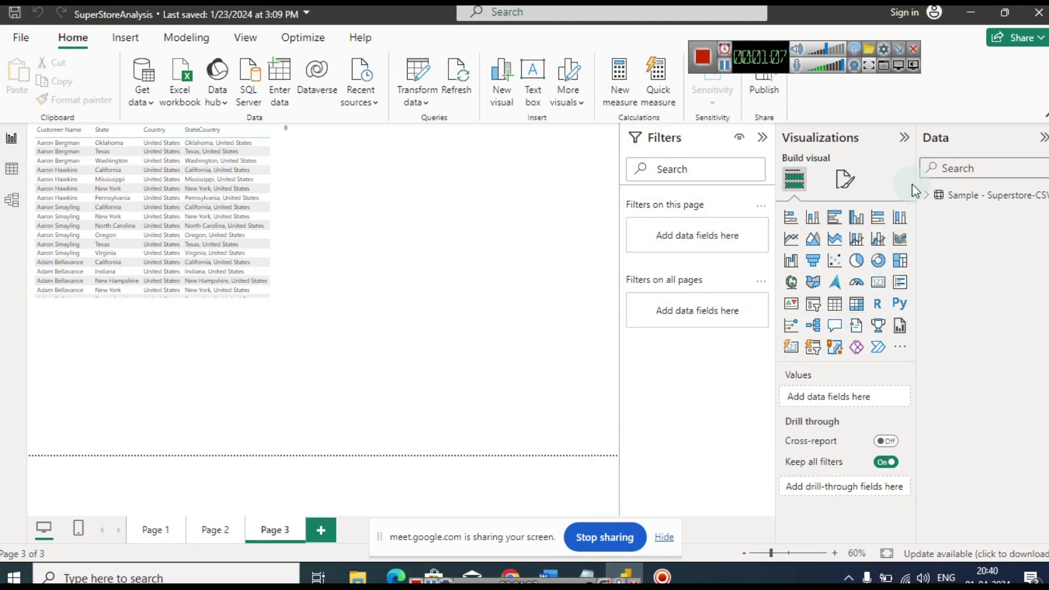
click(928, 195)
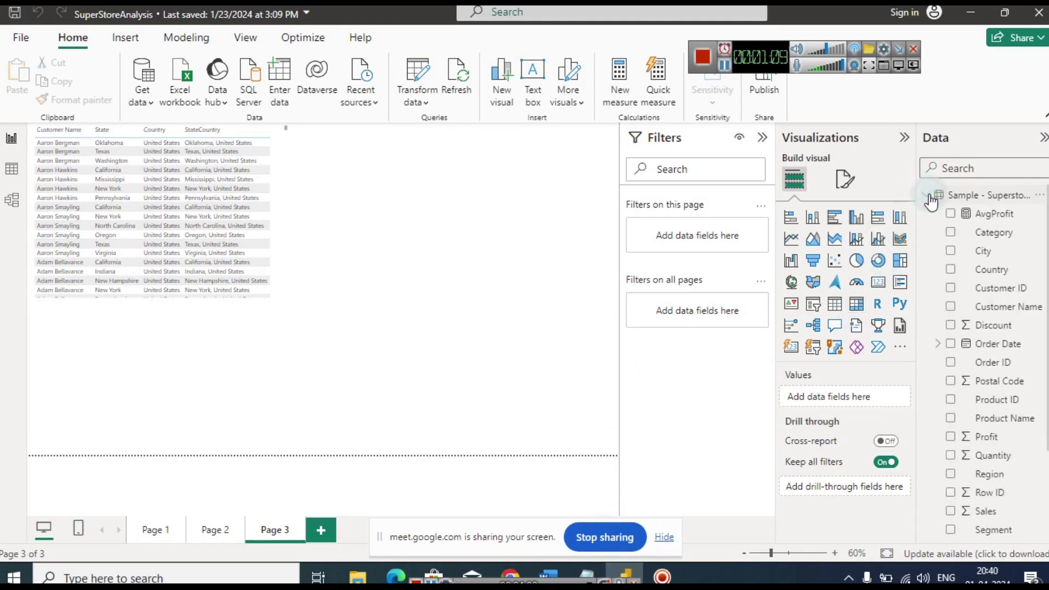
right_click(957, 195)
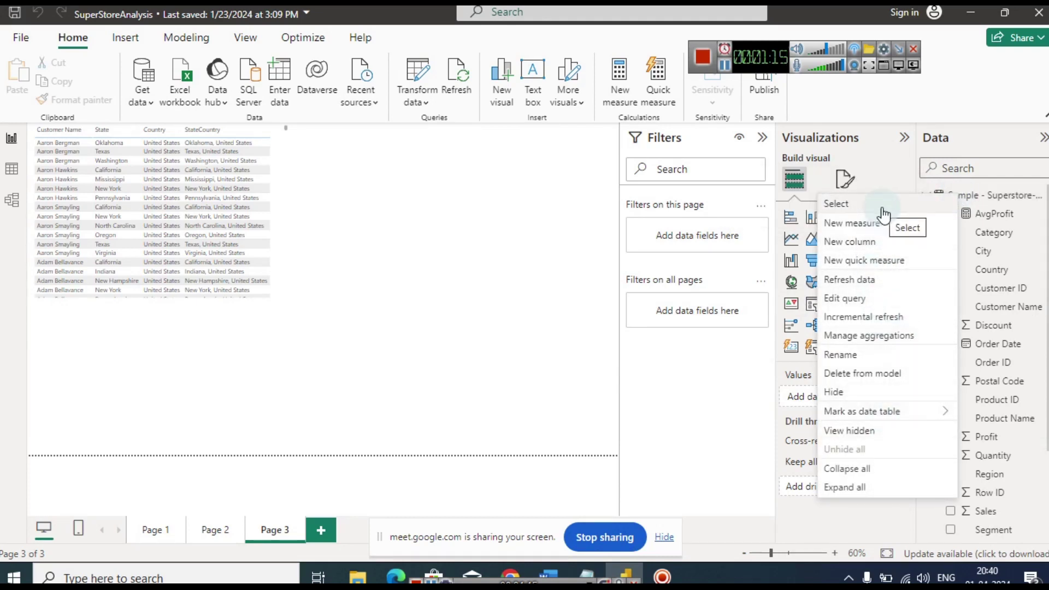
click(861, 361)
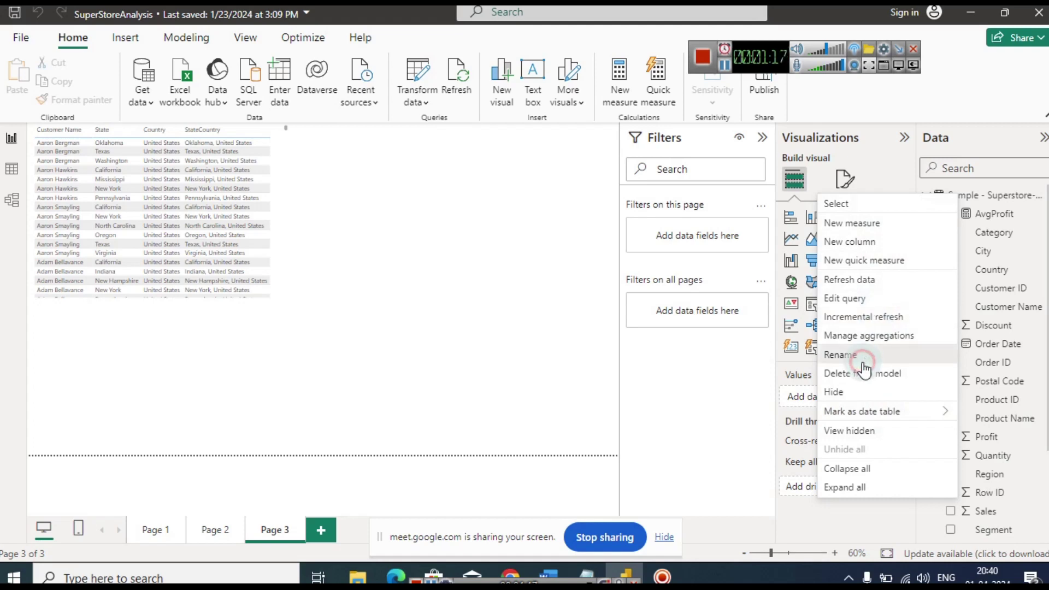
text(Sales)
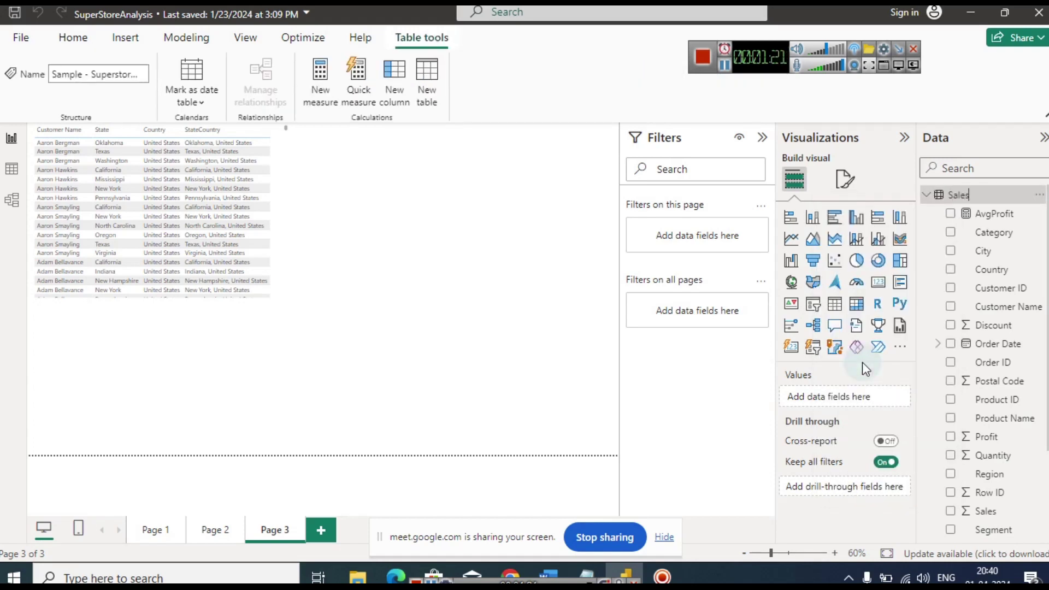
key(BackSpace)
key(BackSpace)
key(BackSpace)
key(BackSpace)
text(Orders)
click(936, 139)
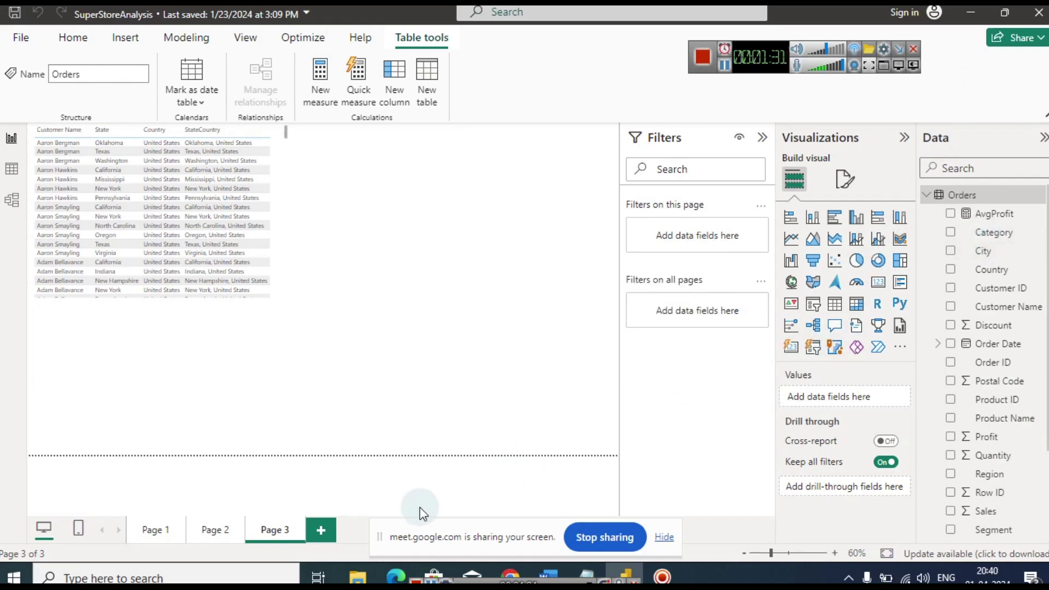
Add a new report page and examine the Sales column in the Orders table's data.
click(322, 530)
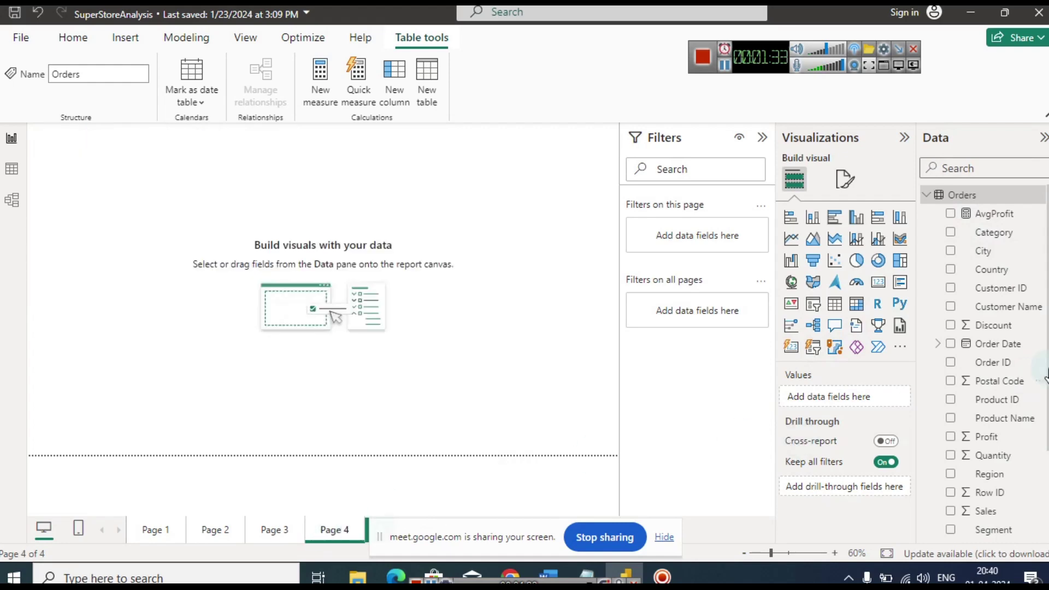
click(9, 170)
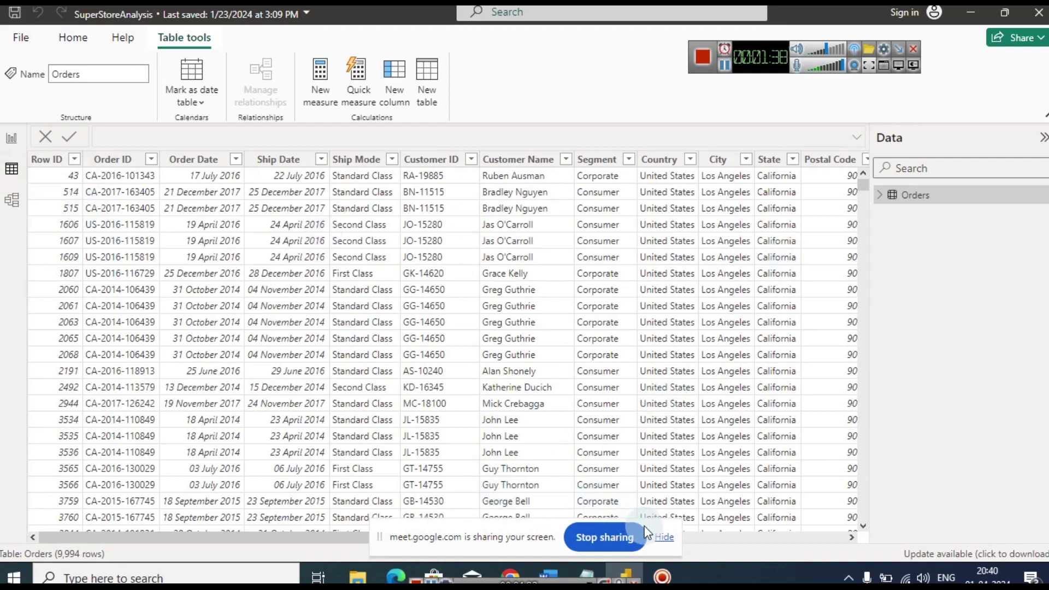
click(663, 537)
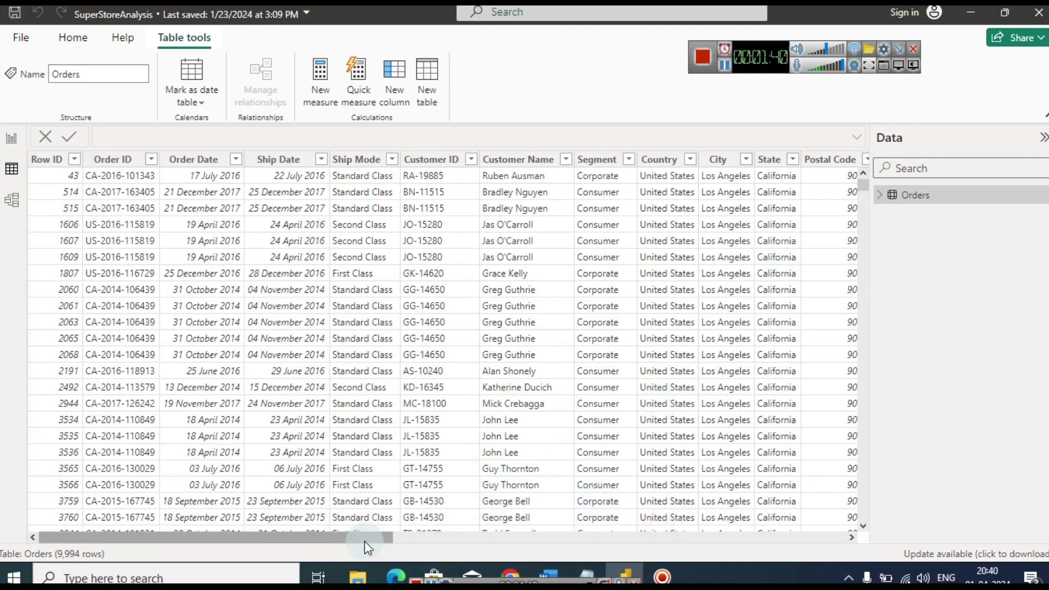
drag(365, 537, 786, 565)
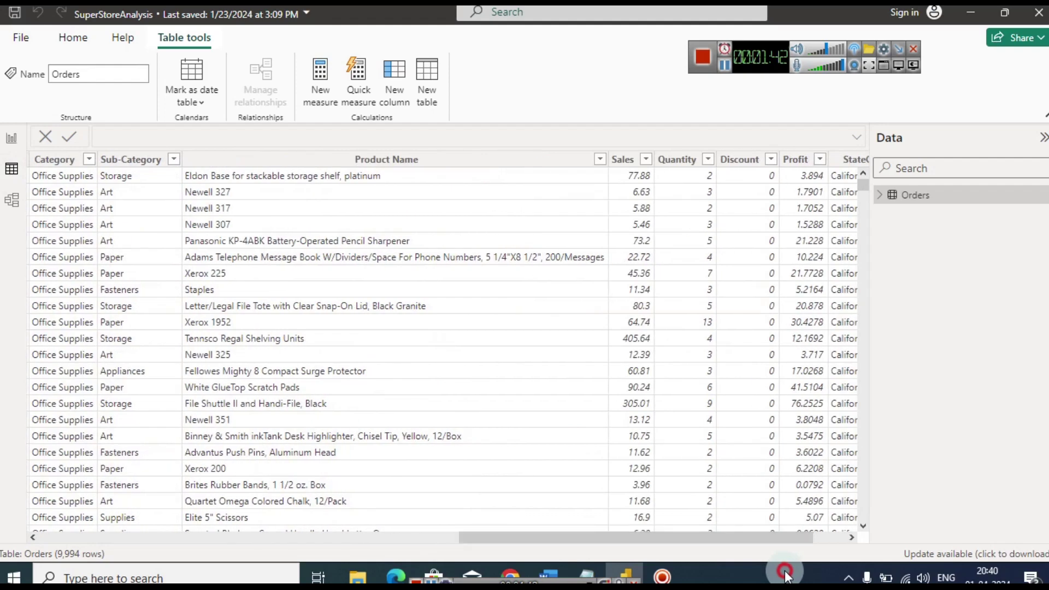
click(626, 179)
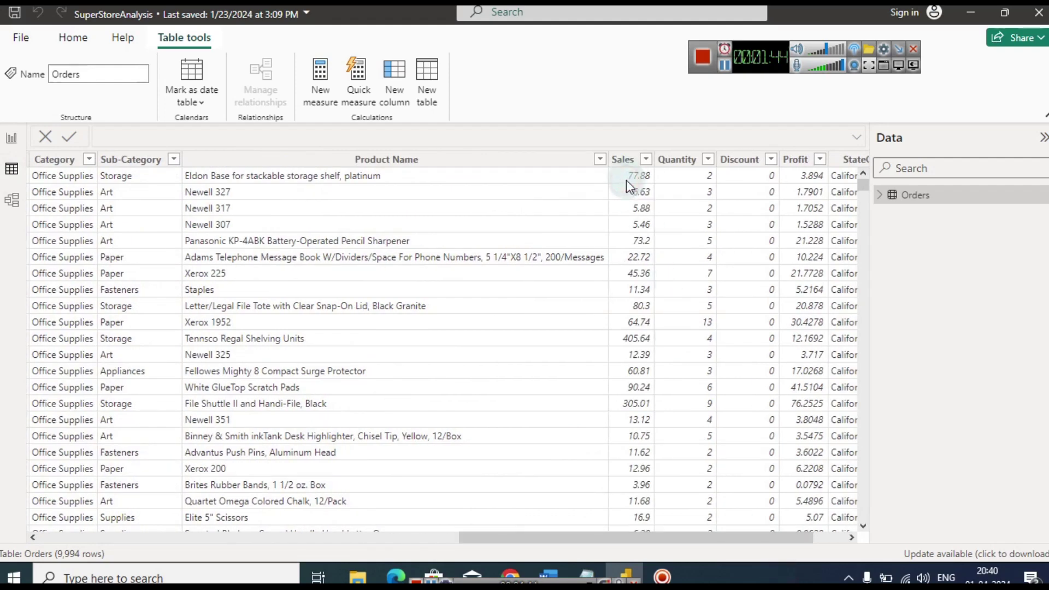
drag(671, 534, 744, 542)
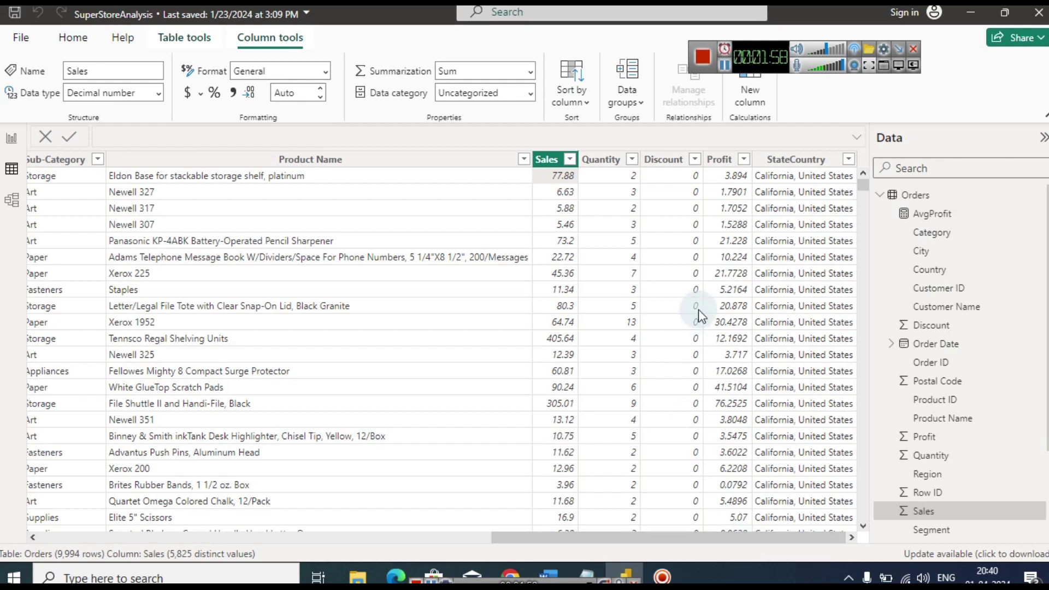
click(563, 341)
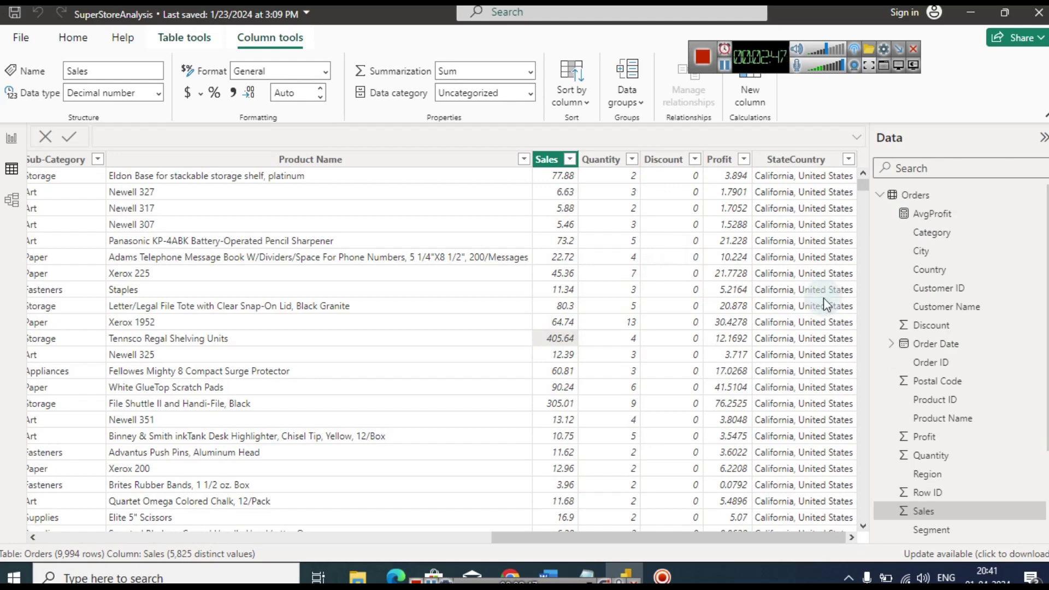
Return to the report and create a new calculated column in the Orders table.
click(11, 138)
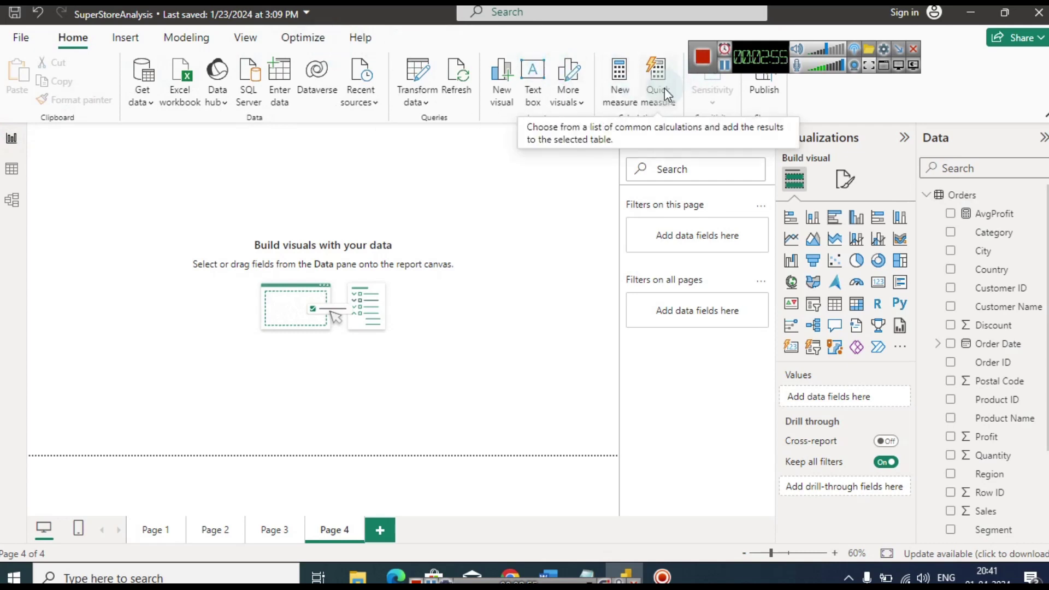
click(205, 39)
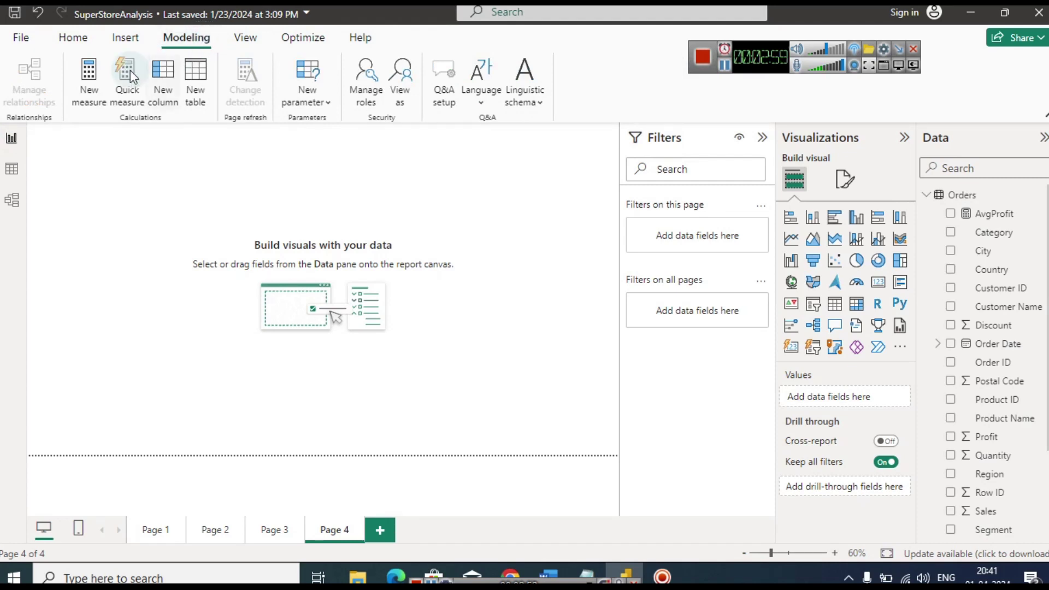
click(166, 85)
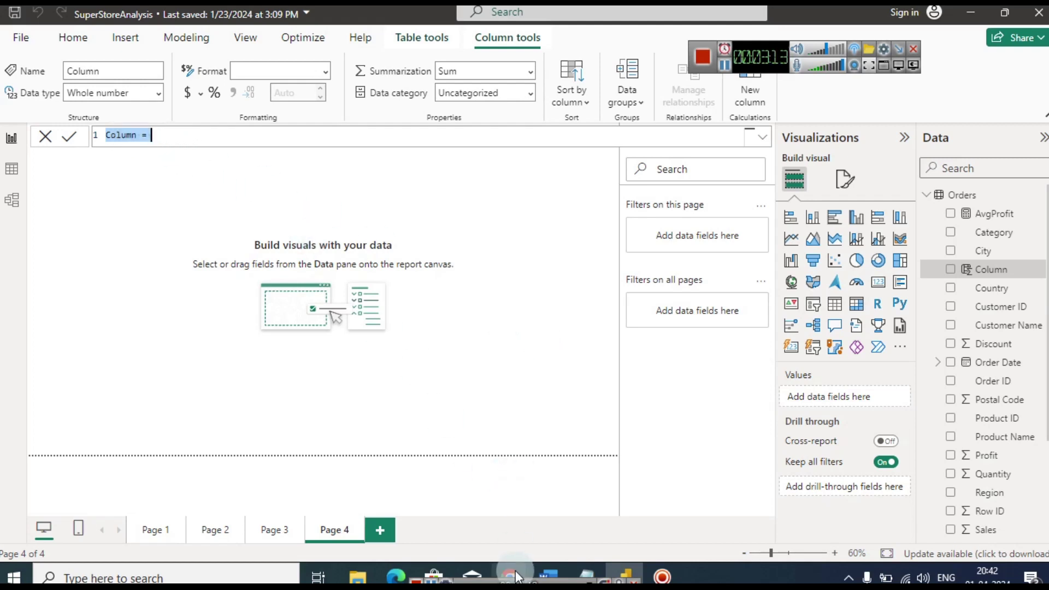
Copy the first Price Group IF formula from the Google Docs document and paste it as the new column's formula in Power BI.
mouse_move(514, 571)
click(458, 526)
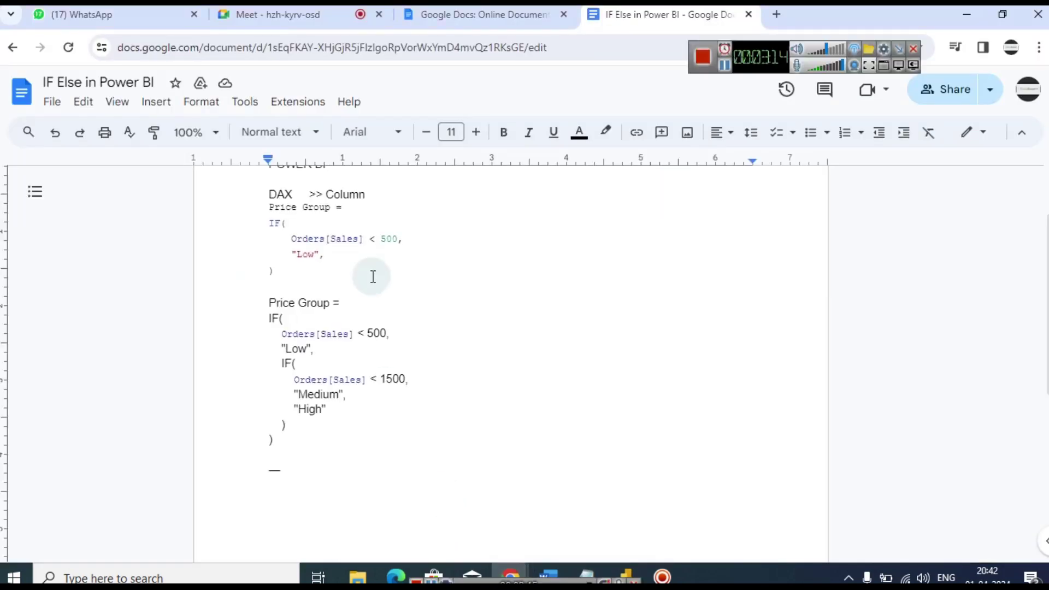
drag(268, 207, 329, 207)
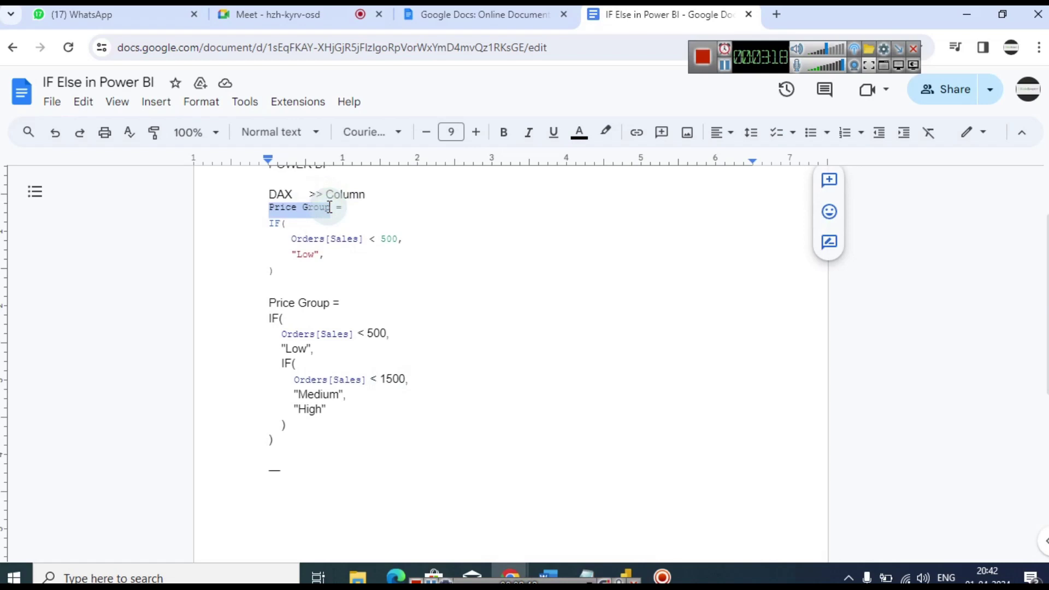
key(shift+Down)
key(shift+Down)
key(shift+Down)
key(shift+Down)
key(ctrl+c)
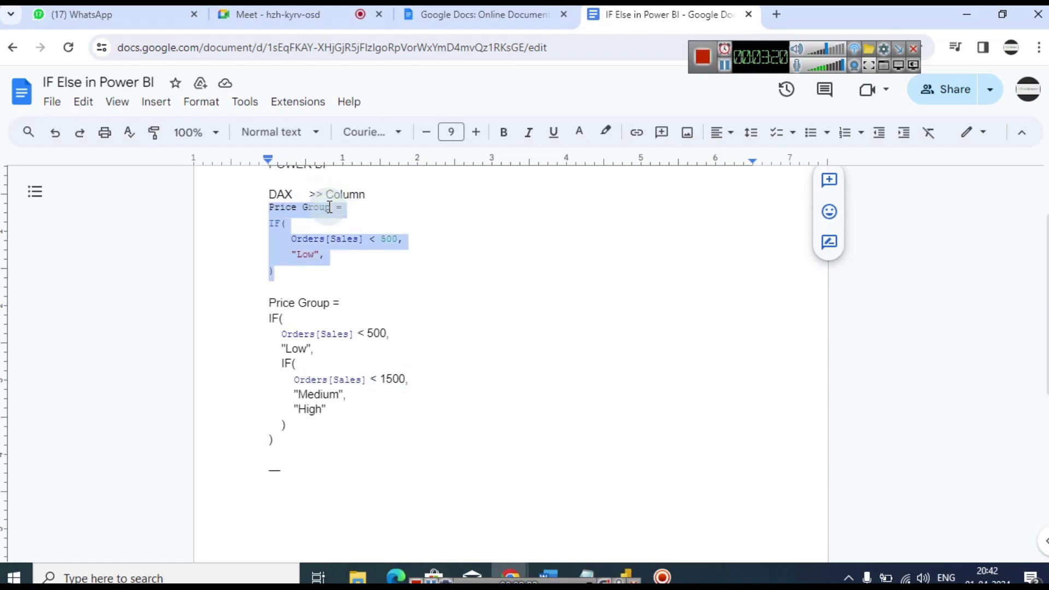
click(625, 576)
key(ctrl+v)
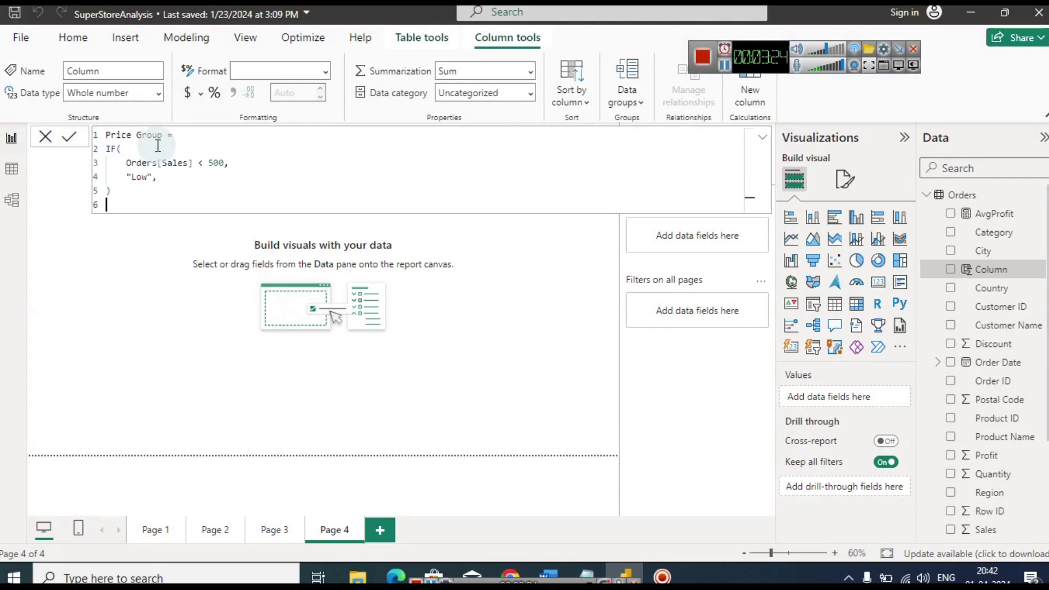
Change the column name in the formula from Price Group to Sales Group.
double_click(117, 134)
text(Sales)
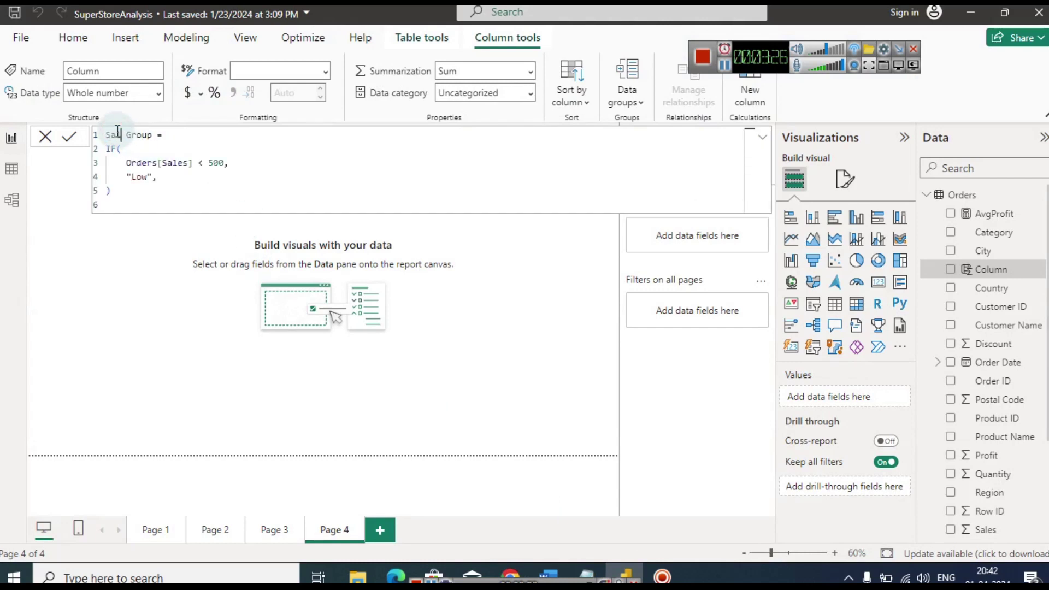
double_click(157, 136)
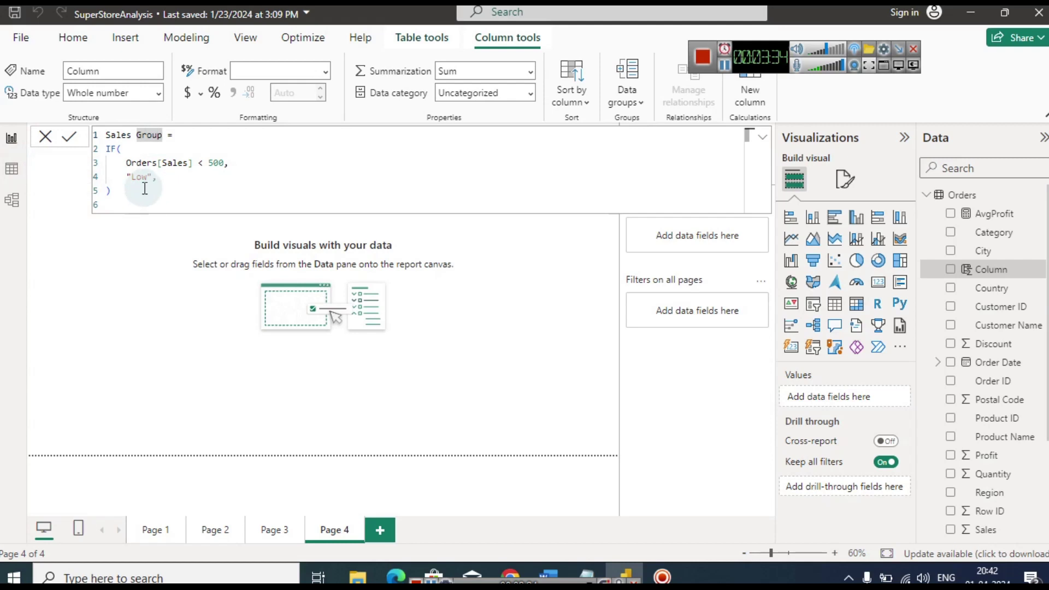
Remove the pasted IF expression after the equals sign and begin a new IF( function in its place.
click(120, 156)
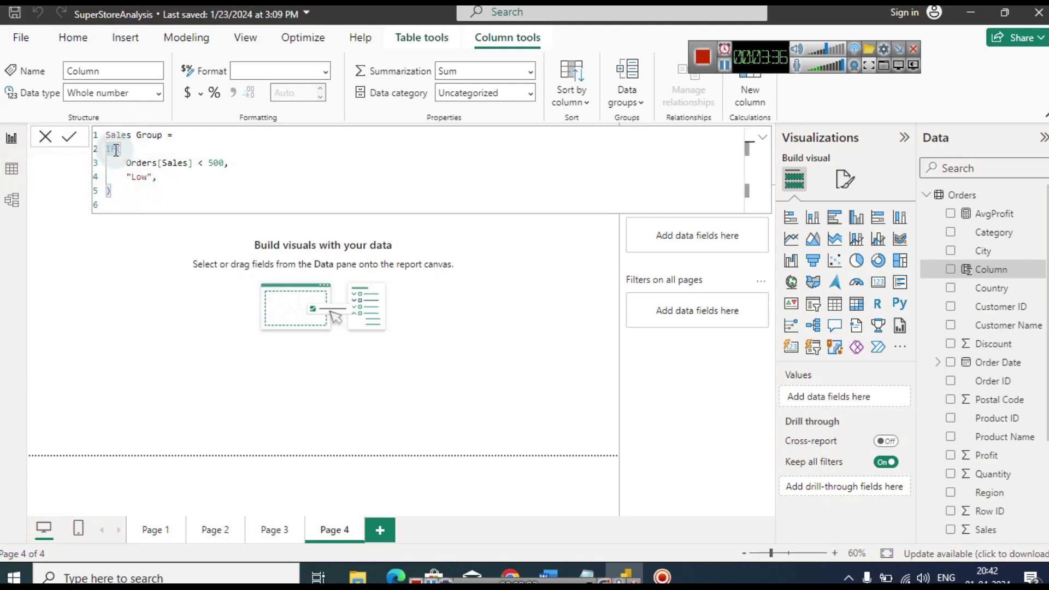
drag(136, 194, 96, 157)
key(BackSpace)
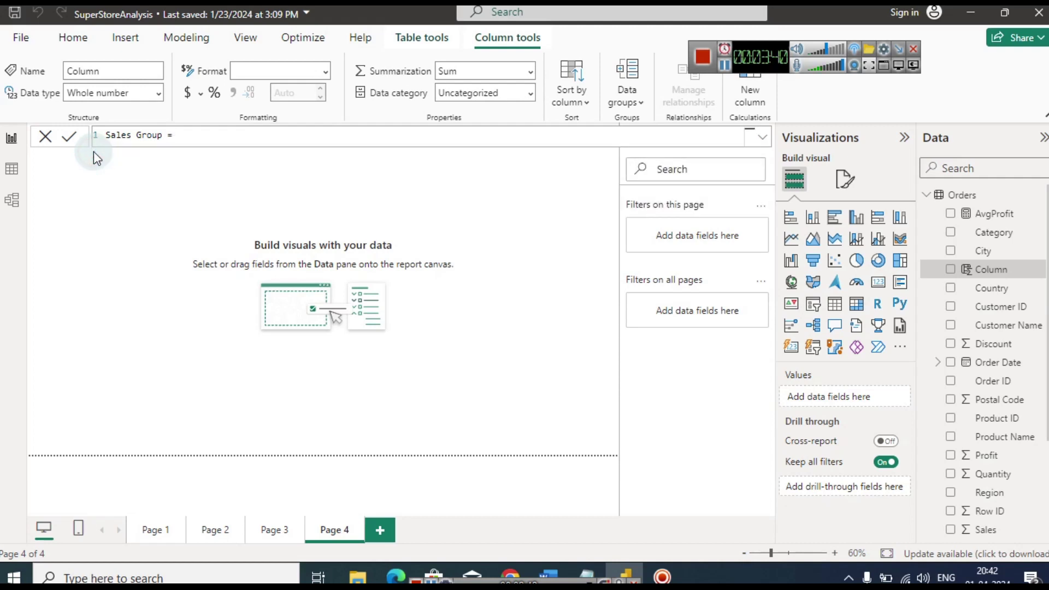
text(IF)
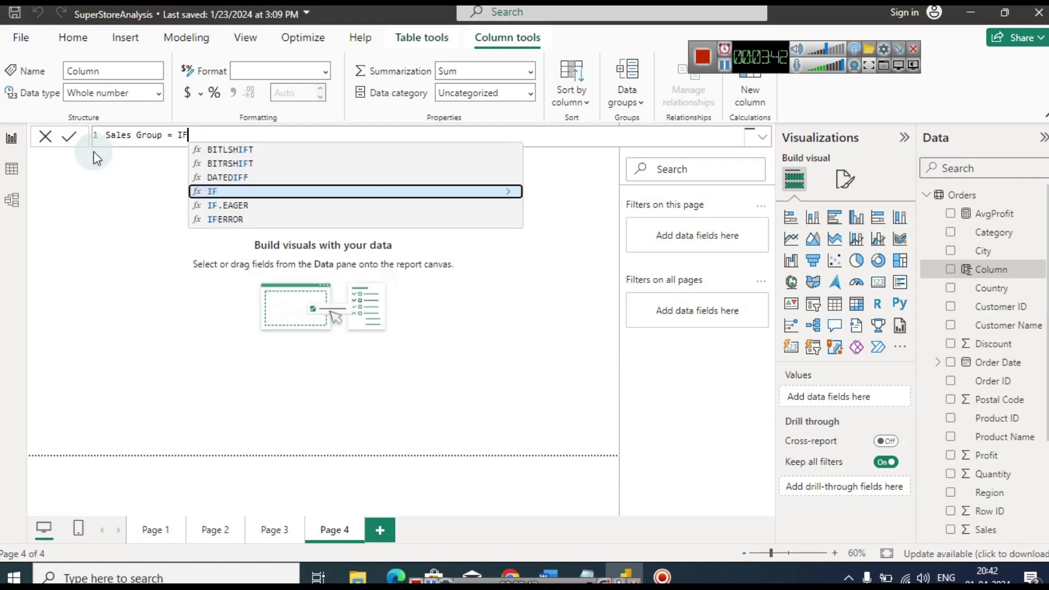
text(()
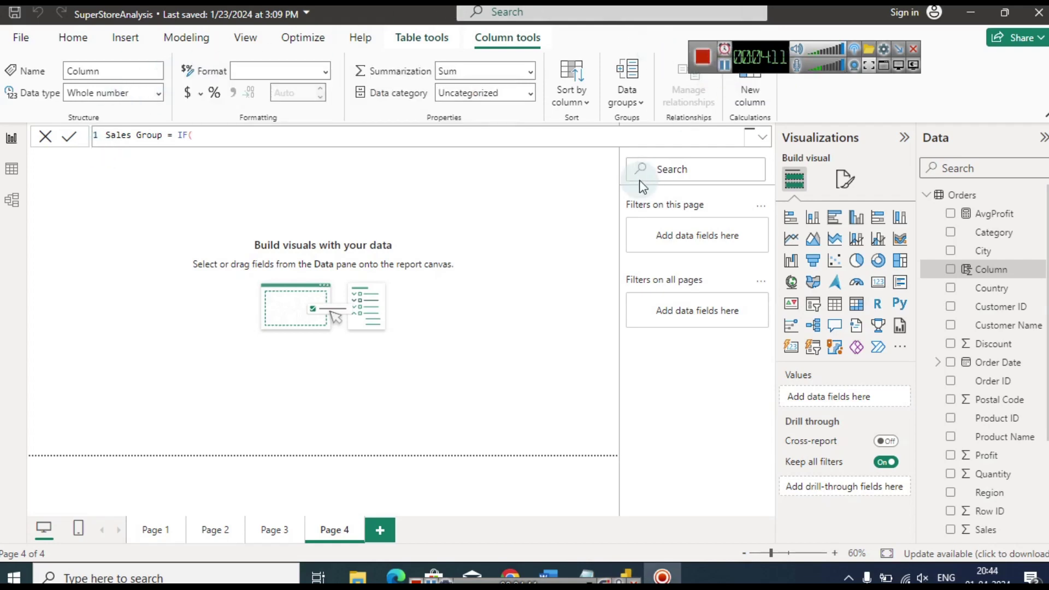
Enter Orders[Sales] > 100 as the IF function's condition and select the value 100.
click(216, 132)
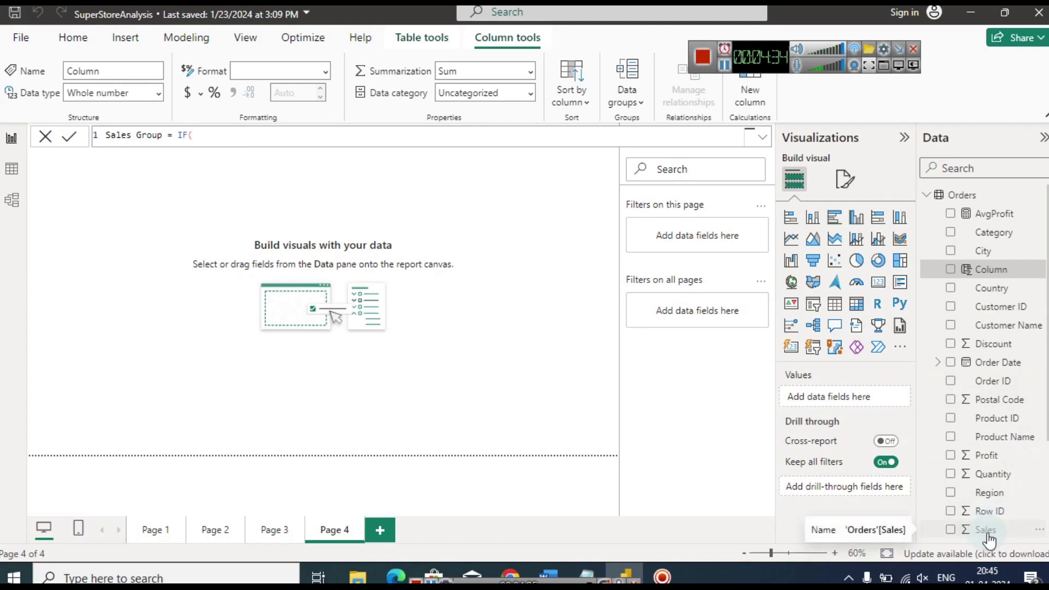
scroll(1041, 353, down, 2)
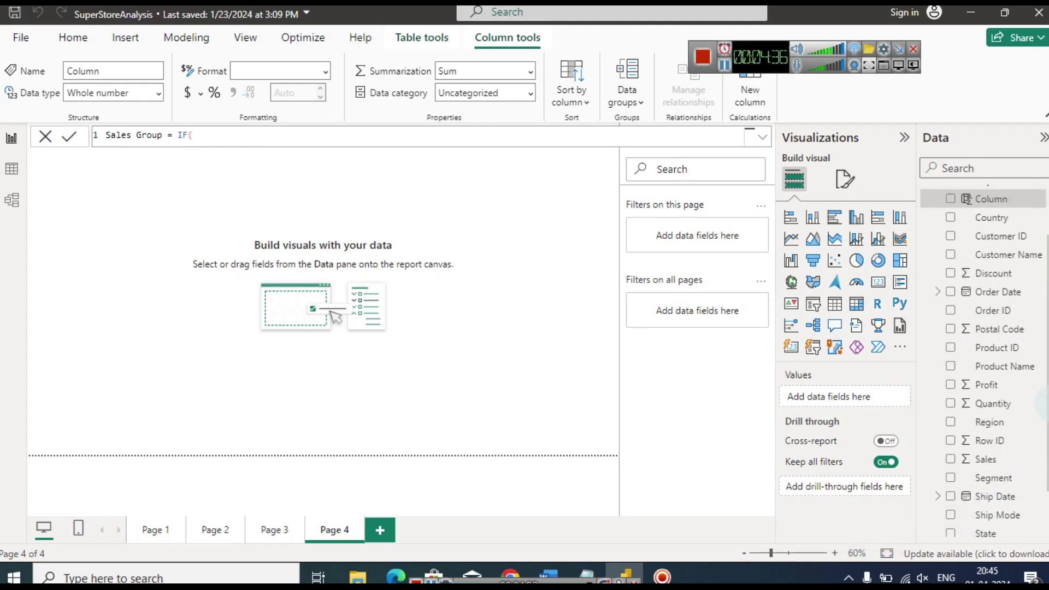
click(314, 144)
text(Sale)
key(Tab)
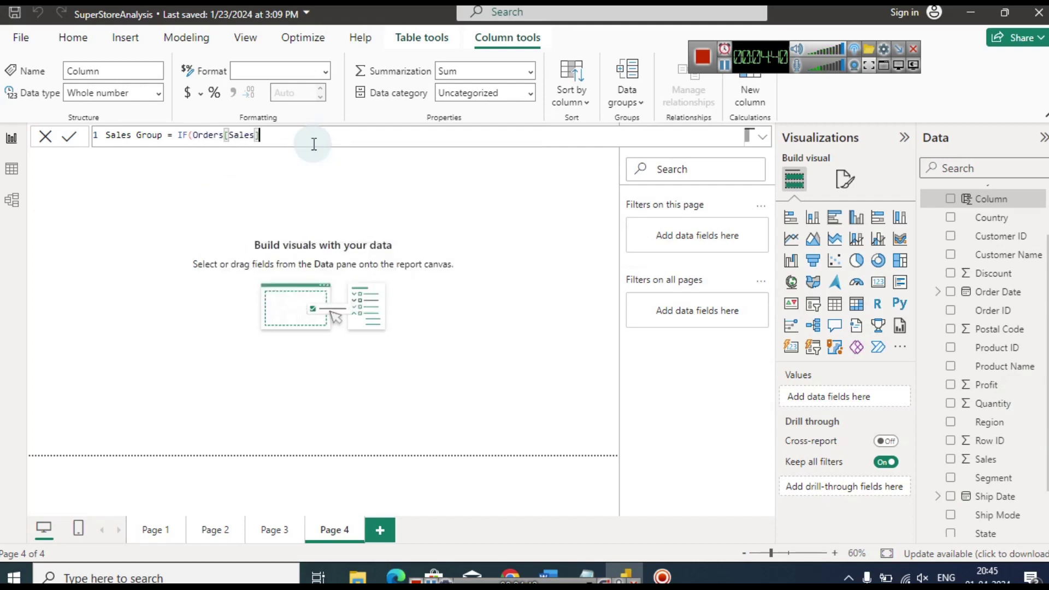
text(> 100)
key(Left)
key(Left)
key(Left)
key(Left)
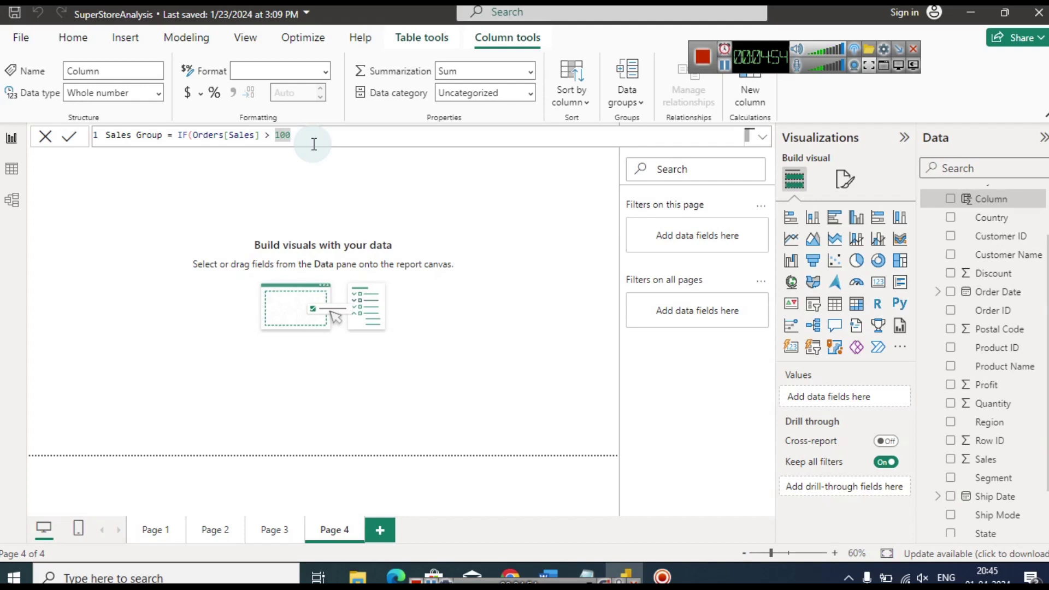
Change the condition's comparison operator to less than and add a comma after 100 to start the result-if-true argument.
key(Left)
key(Left)
text(<)
key(Right)
key(Right)
key(Right)
key(Right)
text(,)
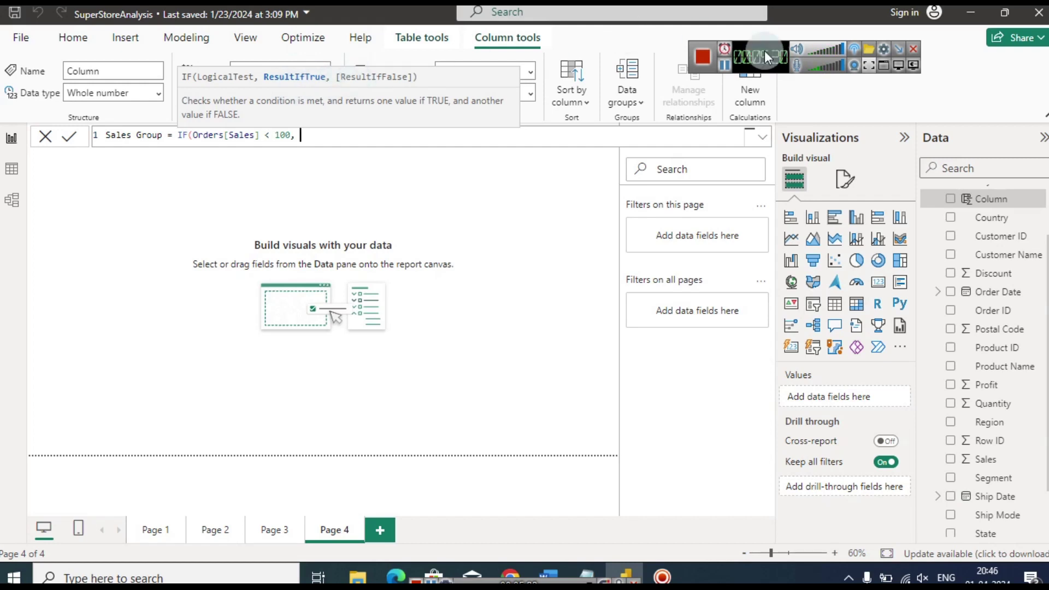
click(840, 48)
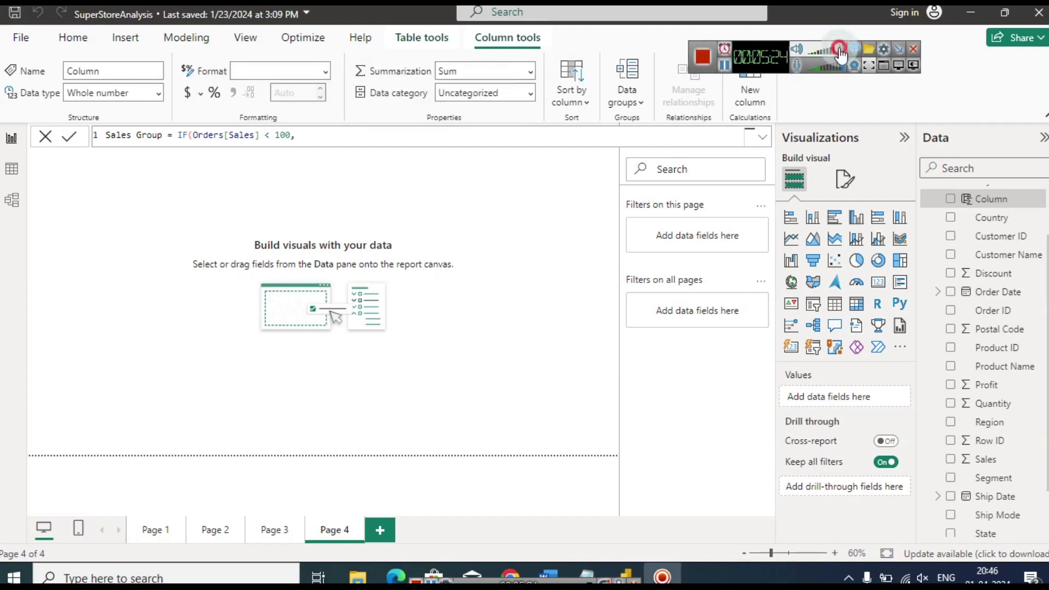
click(344, 130)
key(BackSpace)
text(,)
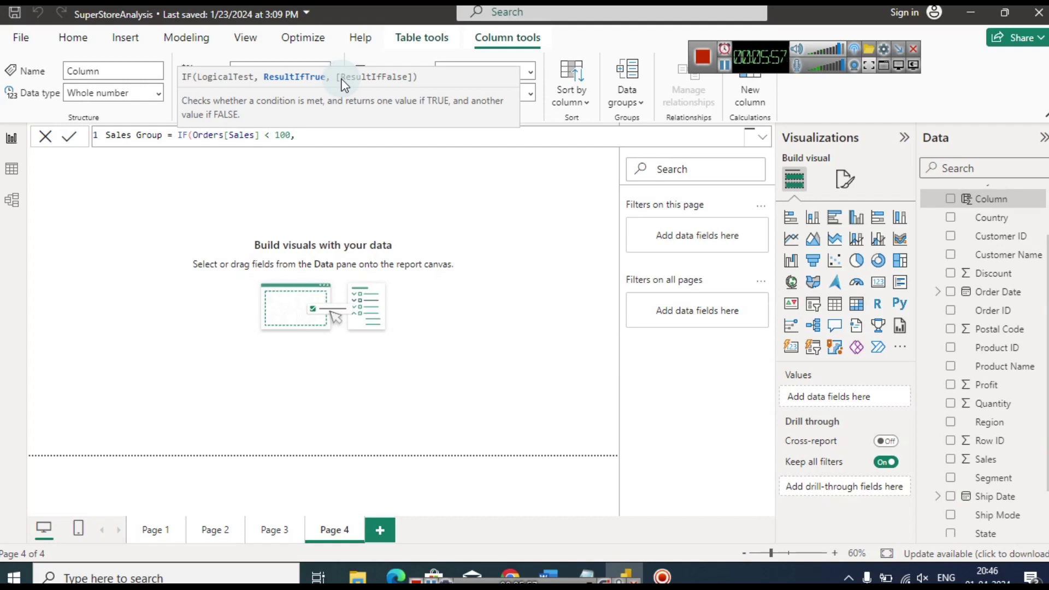
Highlight the logical test Orders[Sales] < 100 in the IF function to examine it.
key(Left)
key(Left)
key(shift+Left)
key(shift+Left)
key(shift+Left)
key(shift+Left)
key(shift+Left)
key(shift+Left)
key(shift+Left)
key(shift+Left)
key(shift+Left)
key(shift+Left)
key(shift+Left)
key(shift+Left)
key(shift+Left)
key(shift+Left)
key(shift+Left)
key(shift+Left)
key(shift+Left)
key(shift+Left)
key(shift+Left)
key(shift+Left)
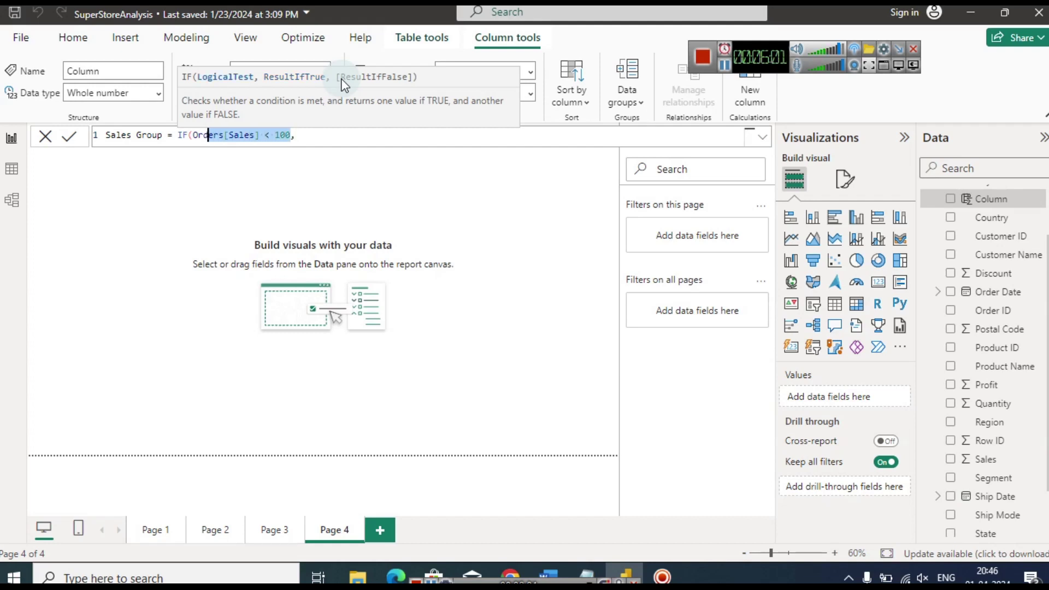
key(shift+Right)
key(Right)
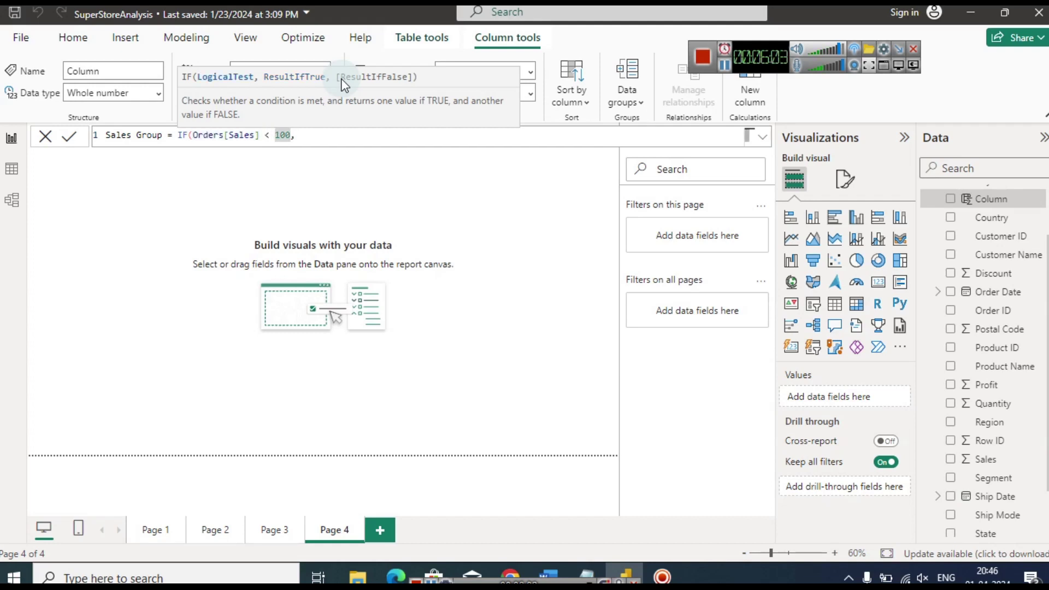
key(shift+Left)
key(shift+Left)
key(shift+Left)
key(shift+Left)
key(shift+Left)
key(shift+Left)
key(shift+Left)
key(shift+Left)
key(shift+Left)
key(shift+Left)
key(shift+Left)
key(shift+Left)
key(shift+Left)
key(shift+Left)
key(shift+Left)
key(shift+Left)
key(shift+Left)
key(shift+Left)
key(shift+Left)
key(shift+Left)
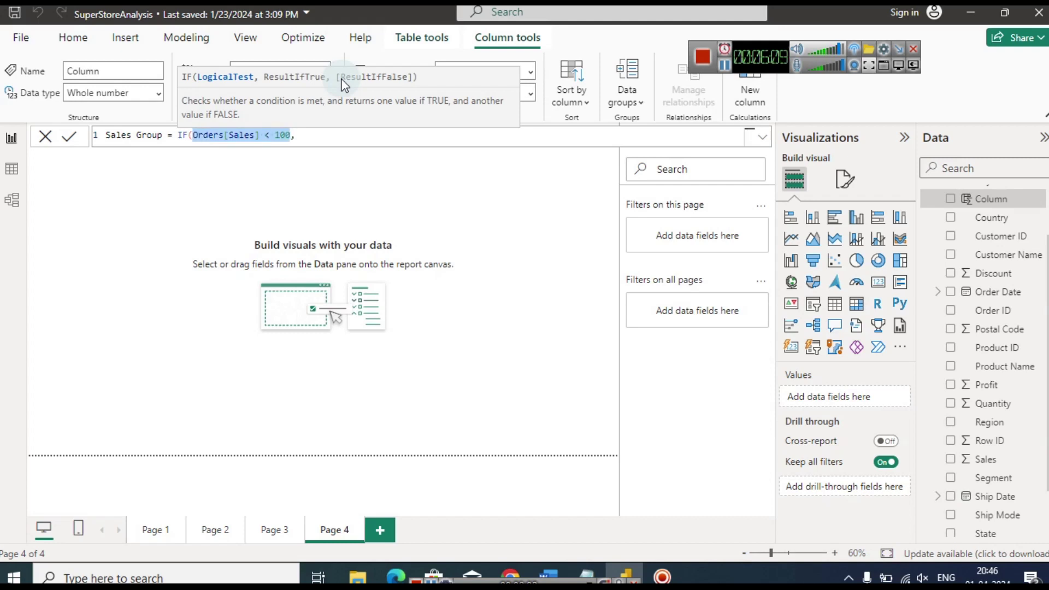
Enter "Low" as the IF function's result when true and close the parenthesis.
key(End)
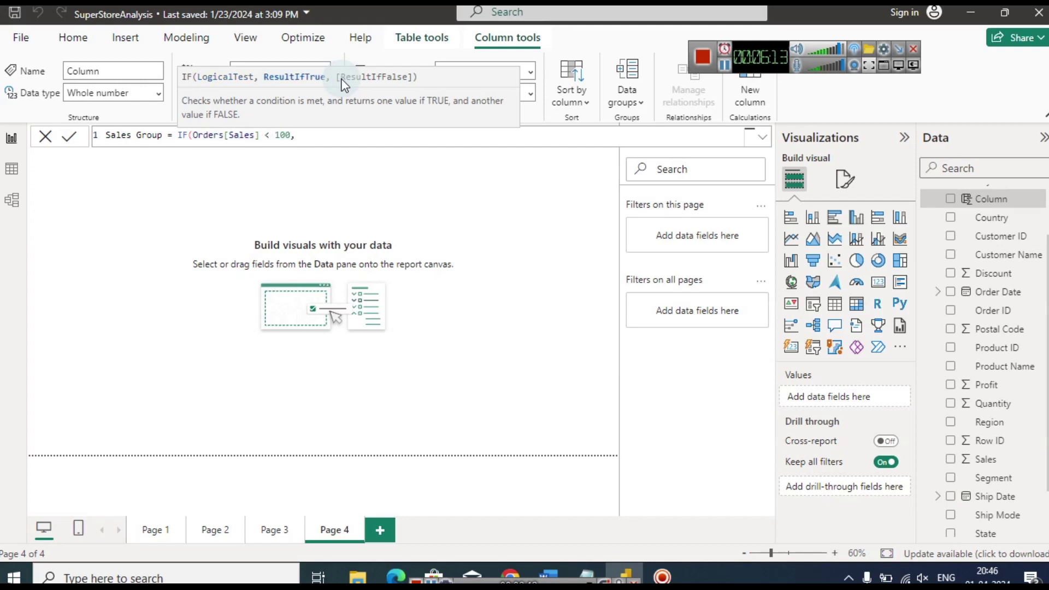
text("Low"))
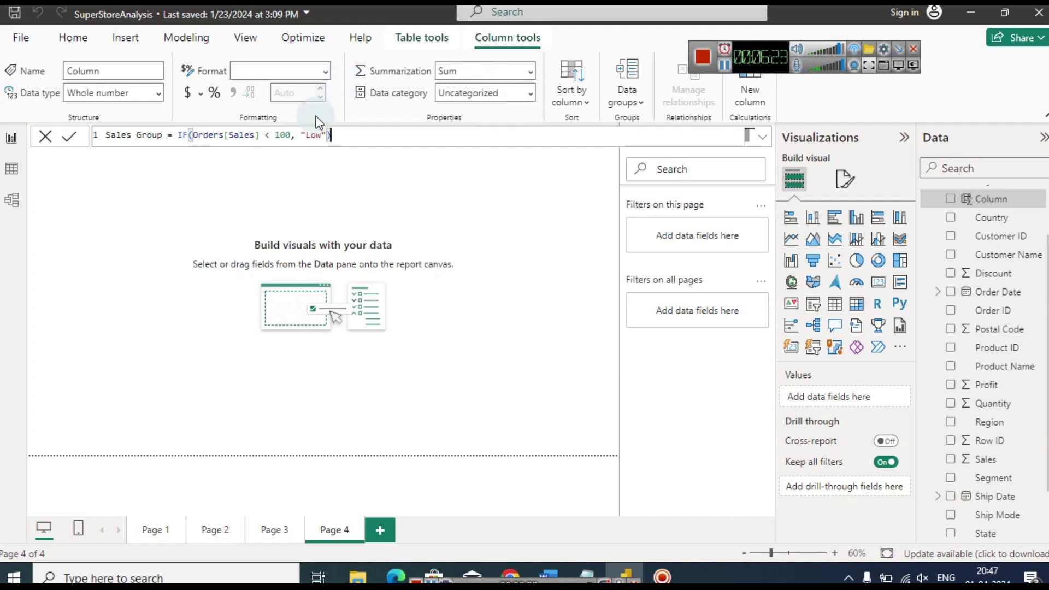
Review the Sales Group formula by highlighting its condition and then its "Low" result.
click(284, 136)
key(shift+Left)
key(shift+Left)
key(shift+Left)
key(shift+Left)
key(shift+Left)
key(shift+Left)
key(shift+Left)
key(shift+Left)
key(shift+Left)
key(shift+Left)
key(shift+Left)
key(shift+Left)
key(shift+Left)
key(shift+Left)
key(shift+Left)
key(shift+Left)
key(shift+Left)
key(shift+Left)
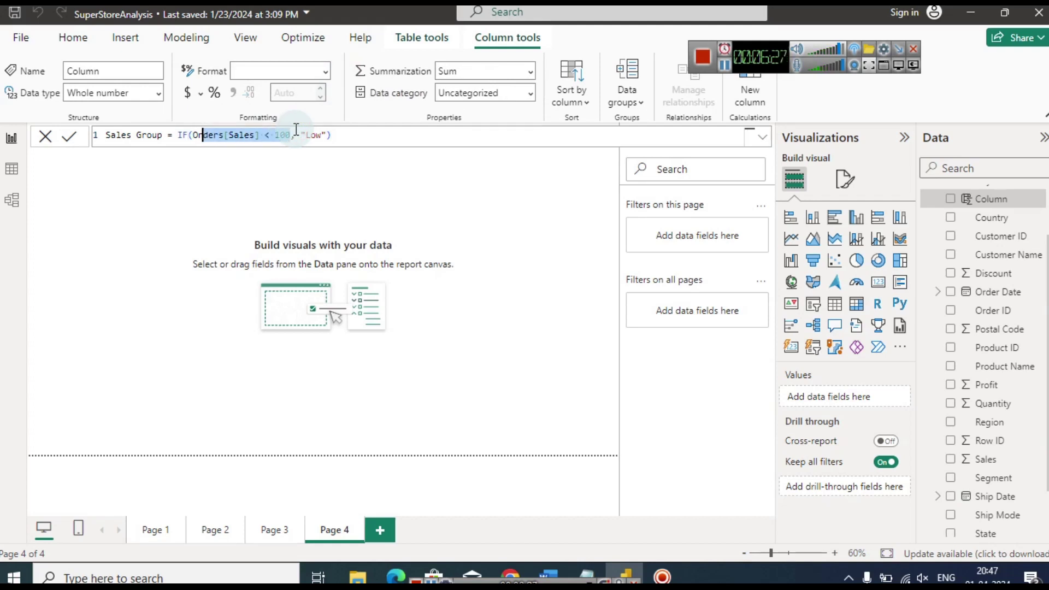
key(Right)
key(Right)
key(Right)
key(Right)
key(Right)
key(Right)
key(shift+Right)
key(shift+Right)
key(Left)
key(Left)
key(shift+Right)
key(shift+Right)
key(shift+Right)
key(shift+Right)
key(shift+Right)
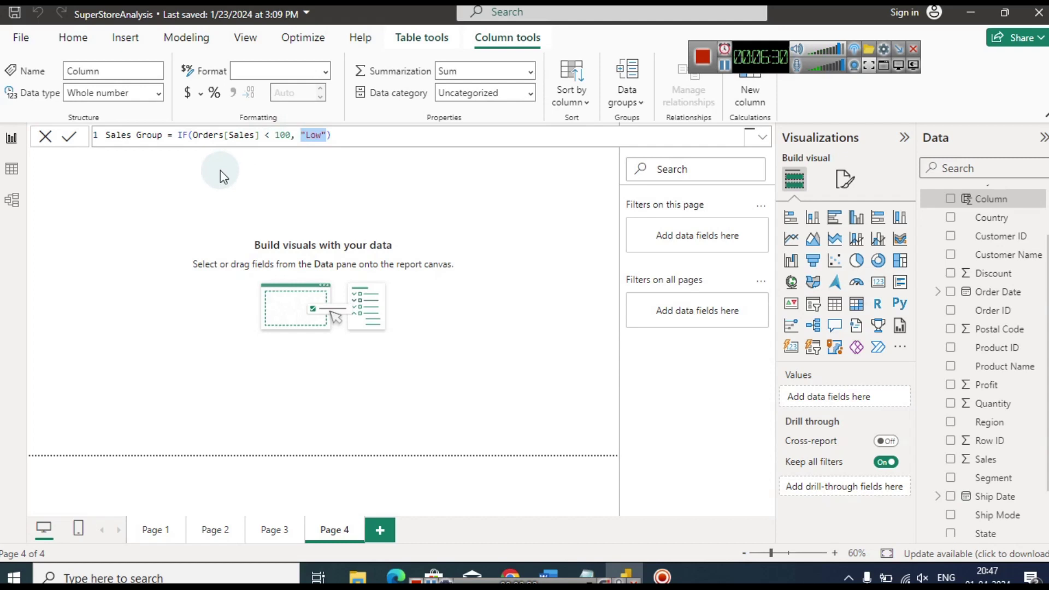
Commit the Sales Group formula and display the new column beside the Orders table's data.
click(69, 137)
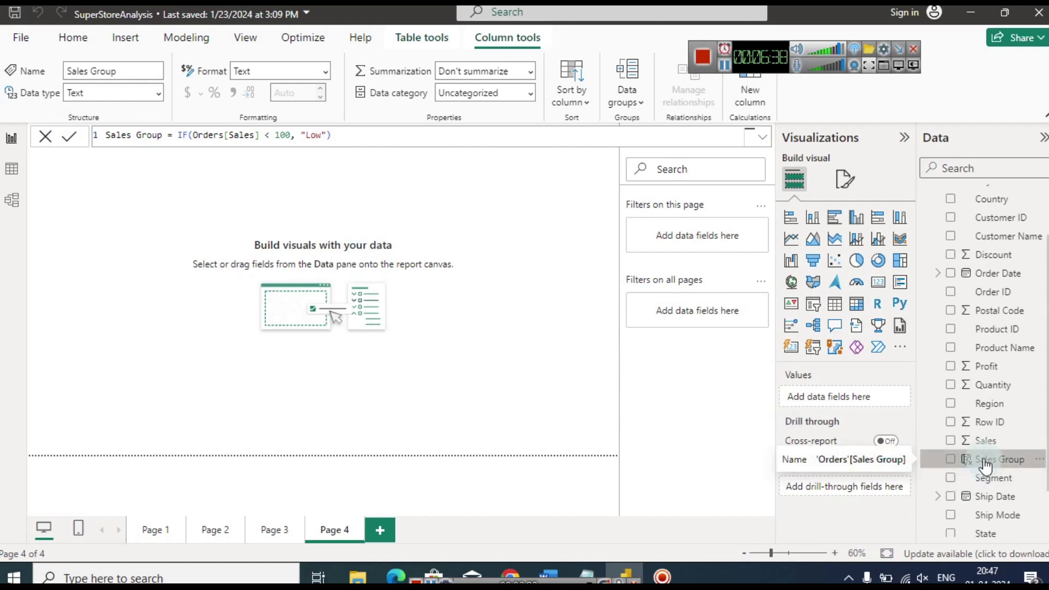
click(18, 169)
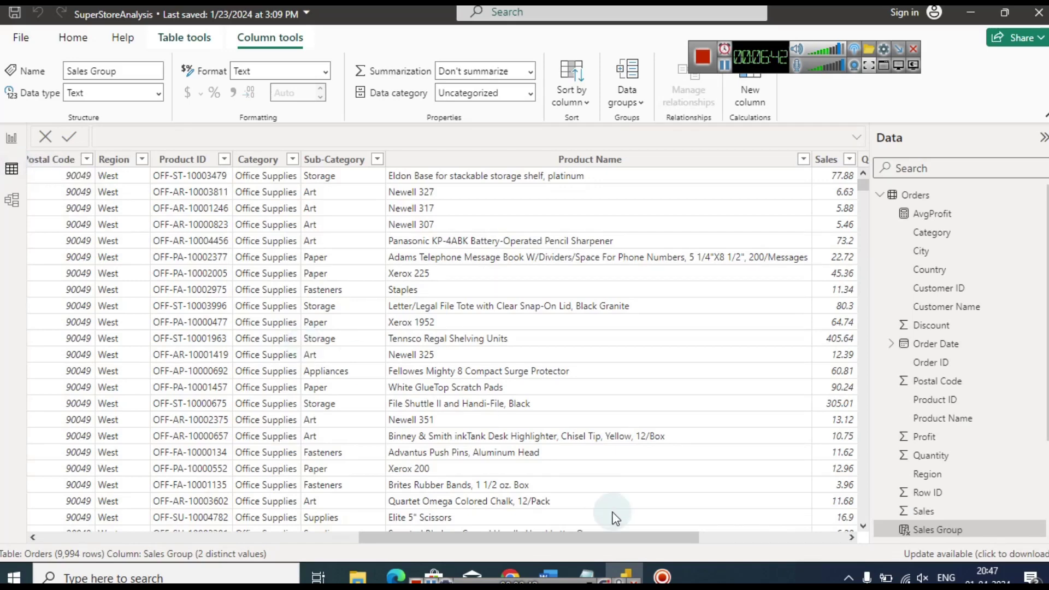
click(722, 539)
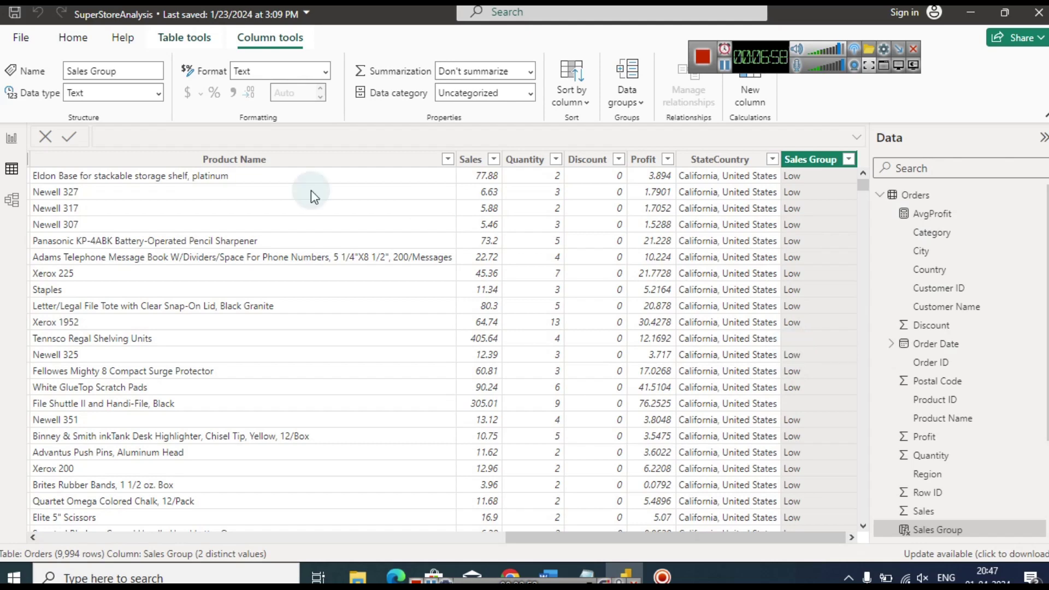
Add "High" as the result when false in the Sales Group formula and commit the change.
click(17, 137)
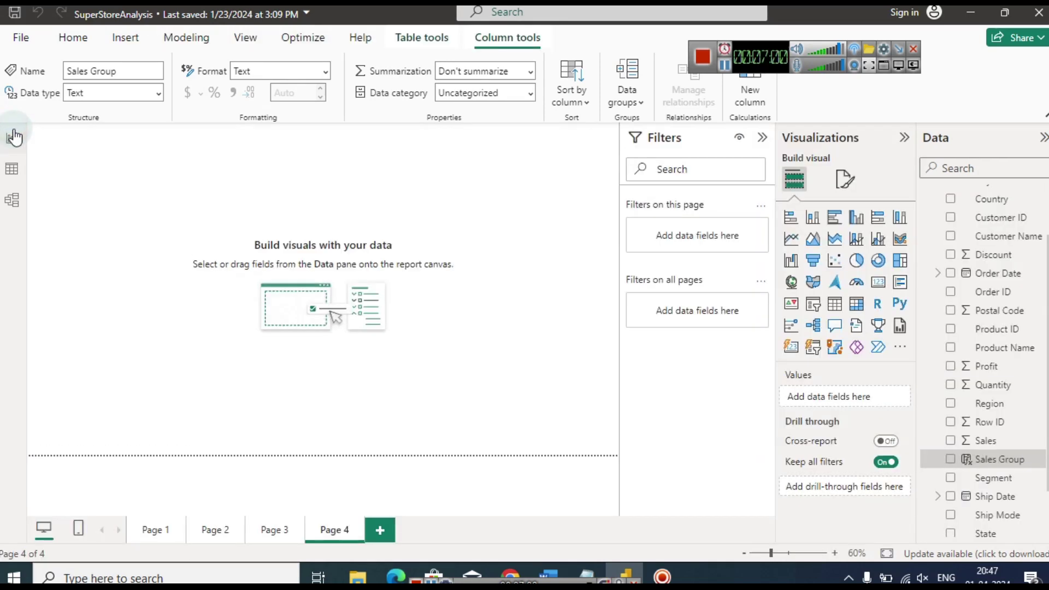
click(1000, 461)
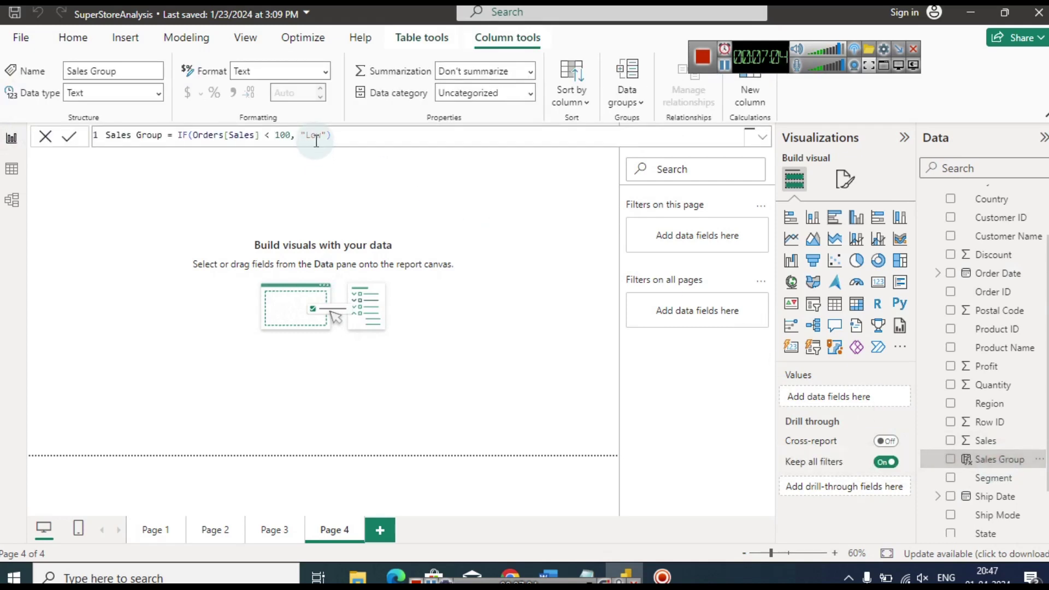
click(330, 136)
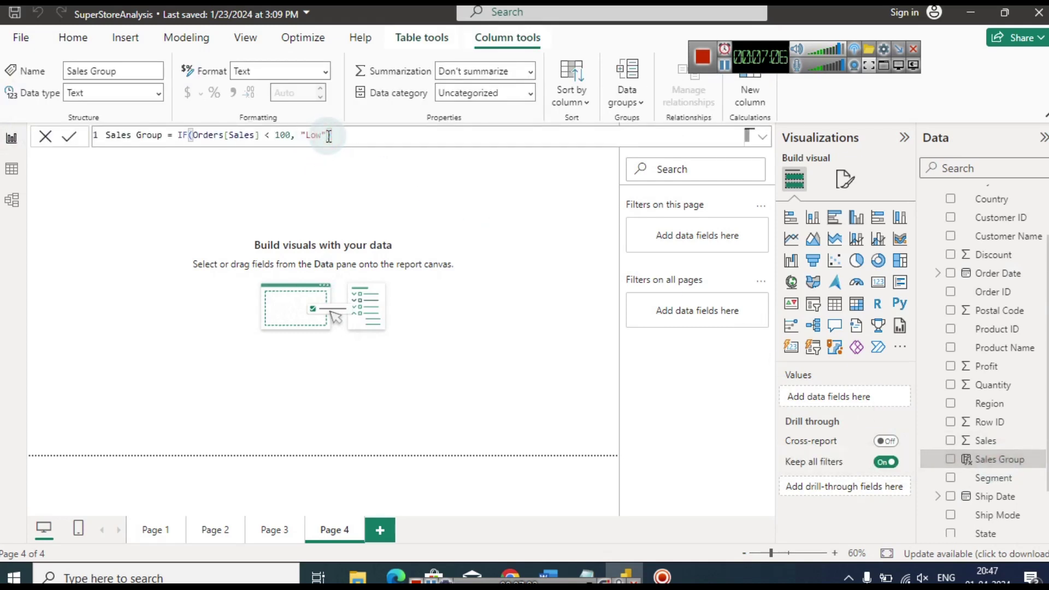
text(, )
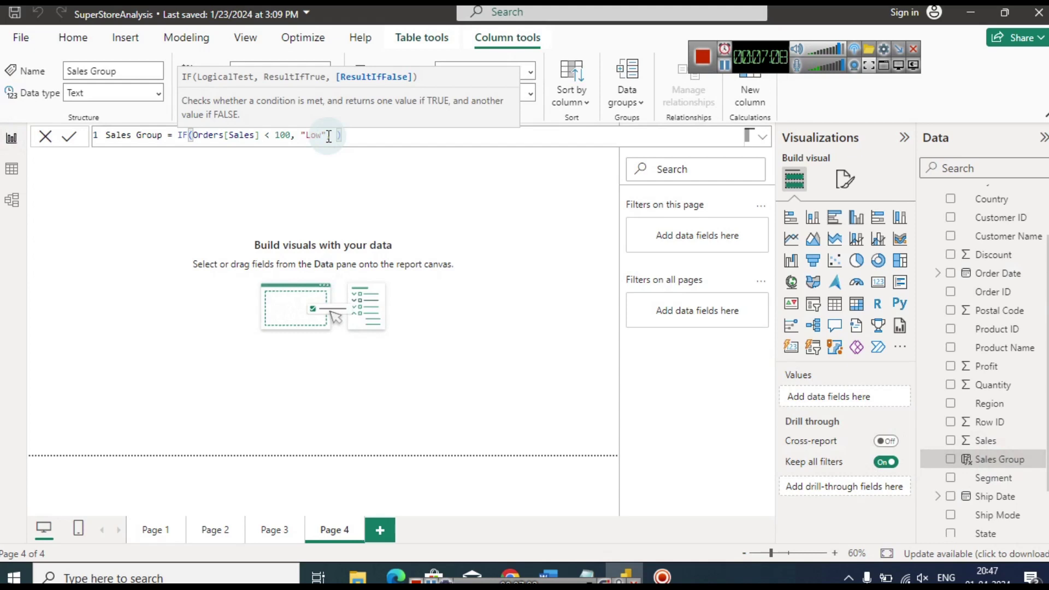
text("High)
key(End)
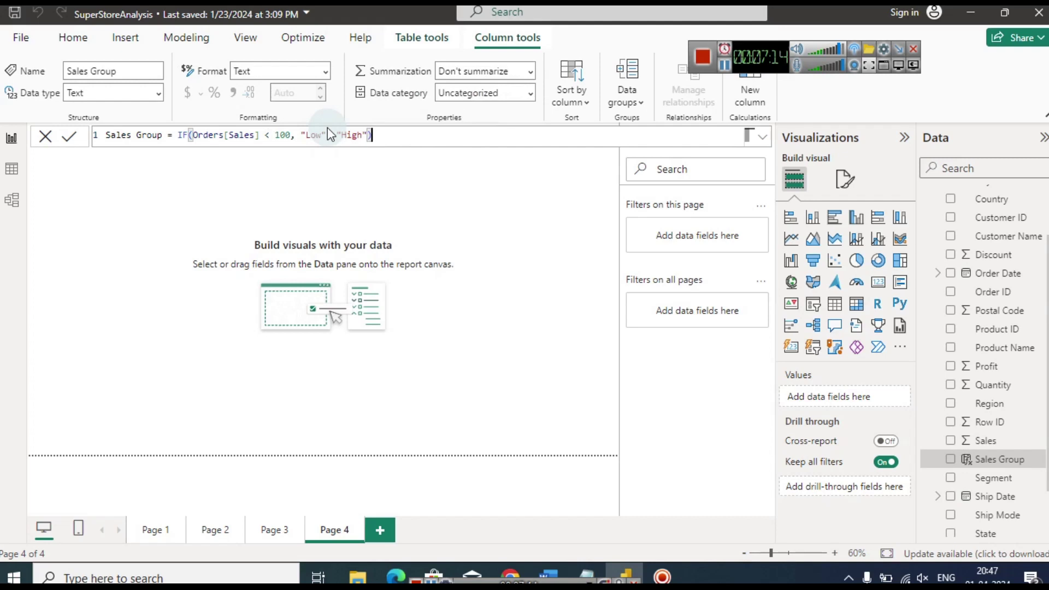
click(71, 140)
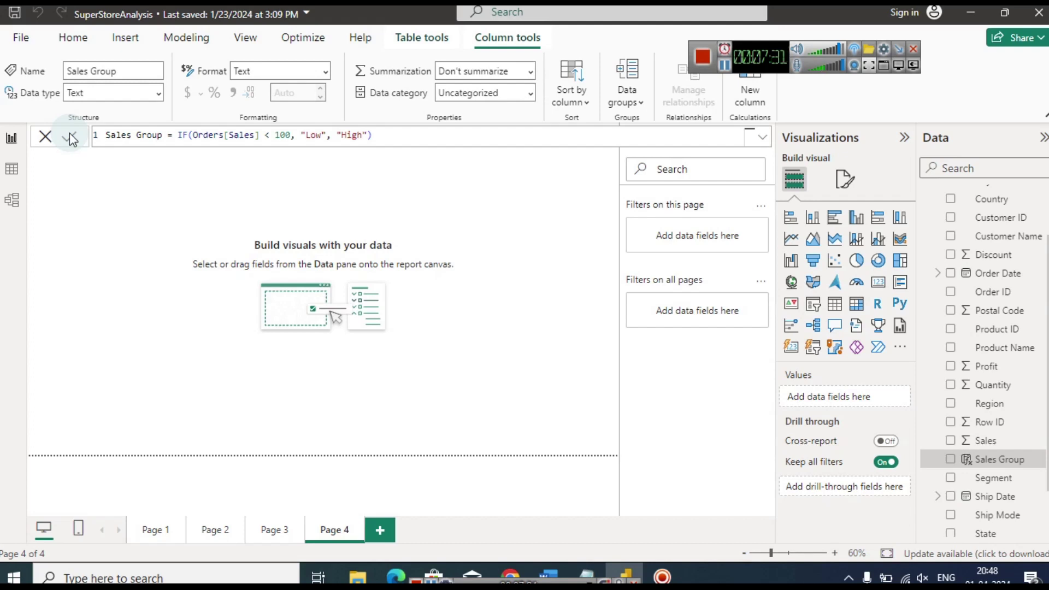
Check the Sales Group values against the Sales column in the Orders table data, and return to the report page.
click(12, 170)
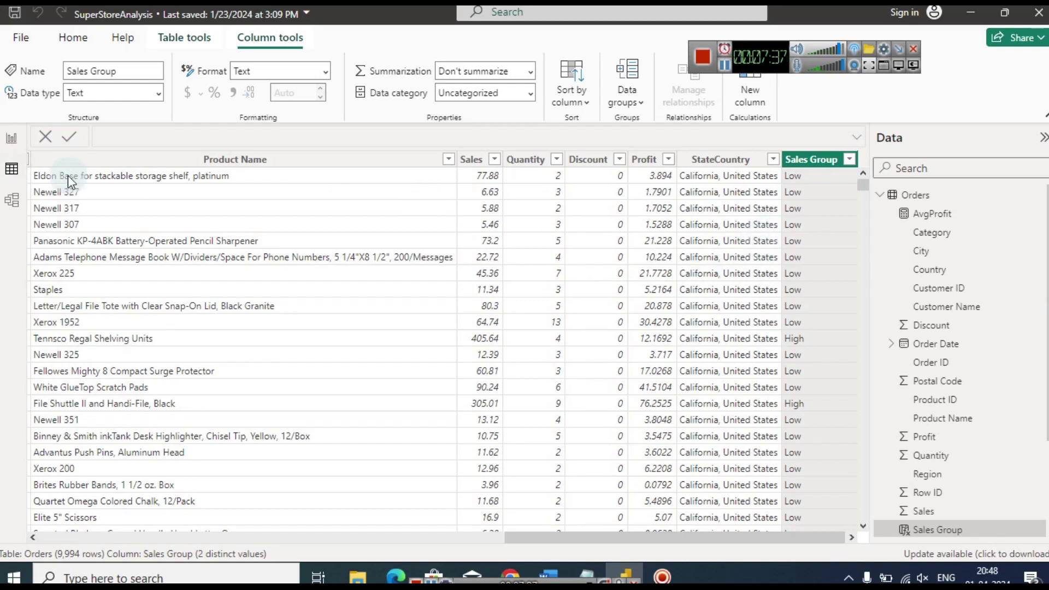
click(12, 176)
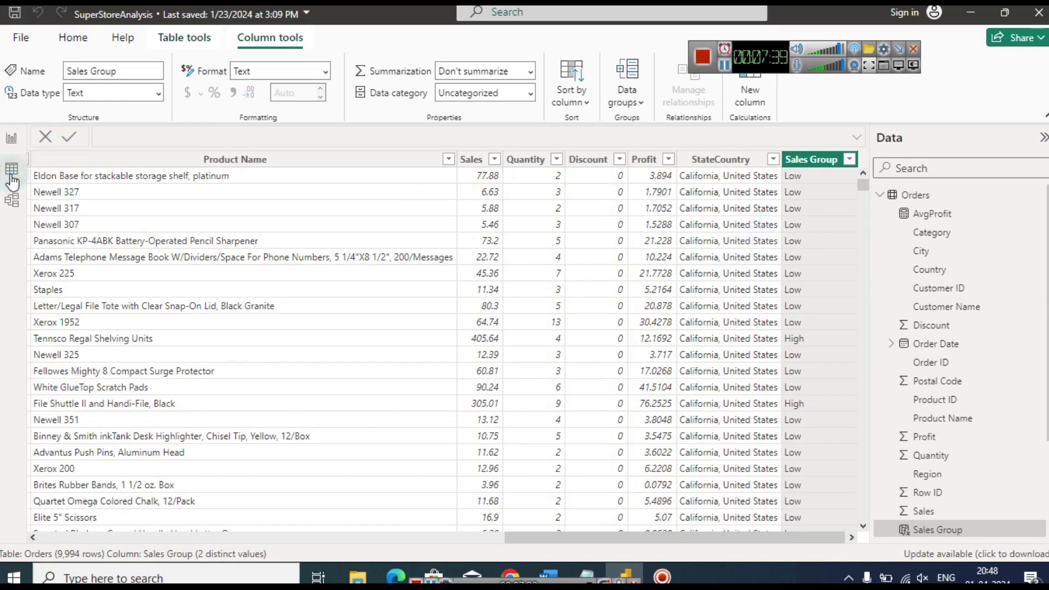
click(17, 170)
click(10, 141)
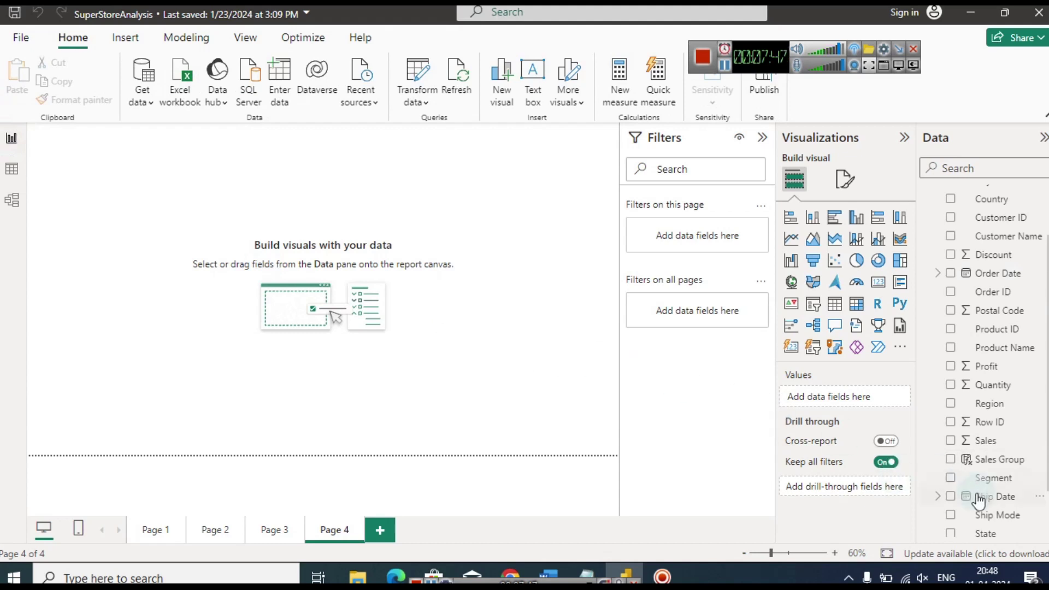
click(951, 460)
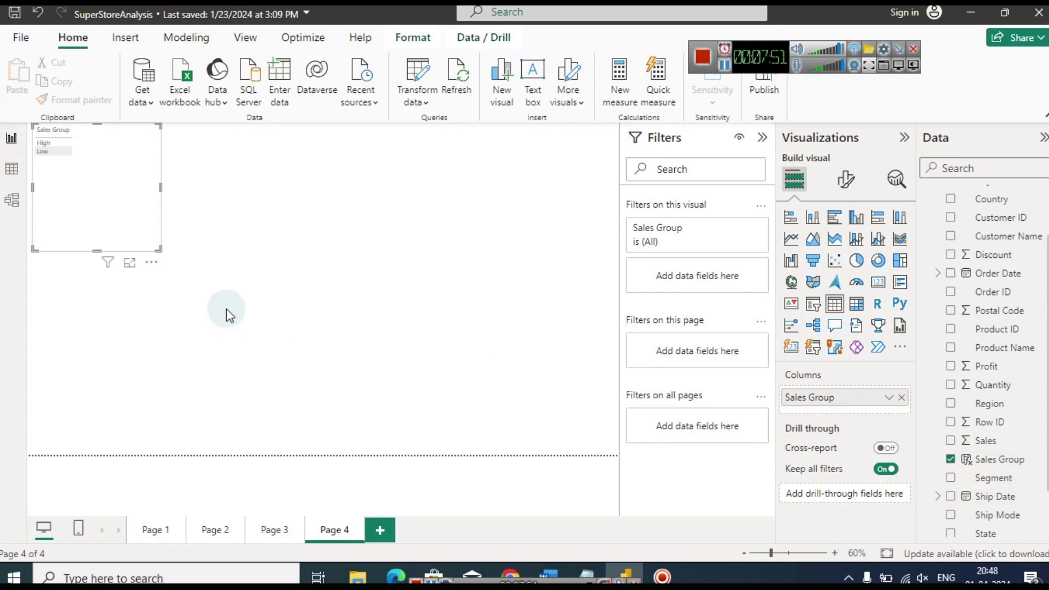
drag(158, 249, 210, 286)
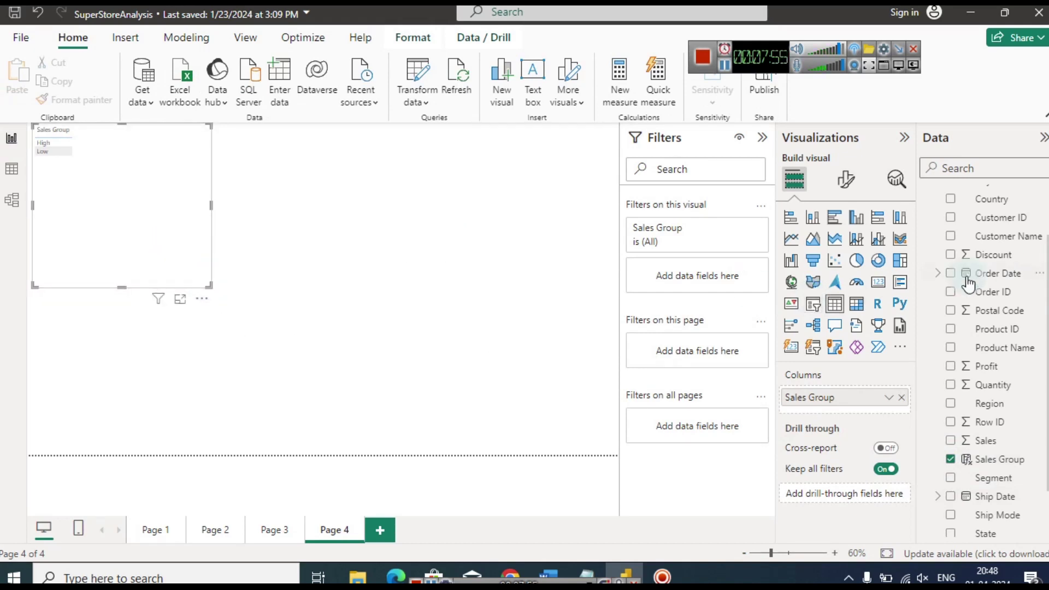
click(951, 293)
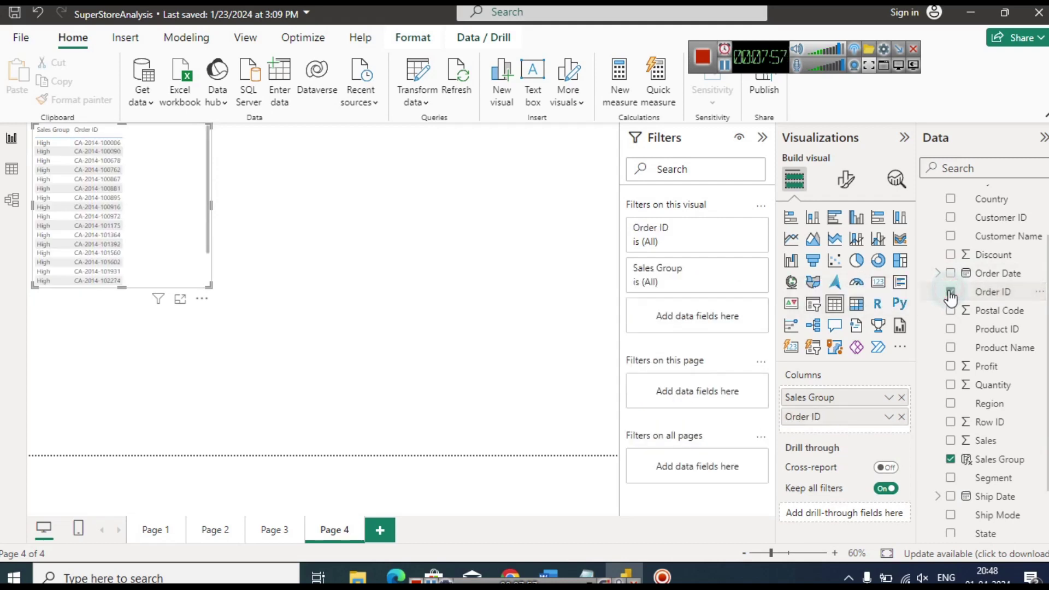
click(259, 212)
click(99, 143)
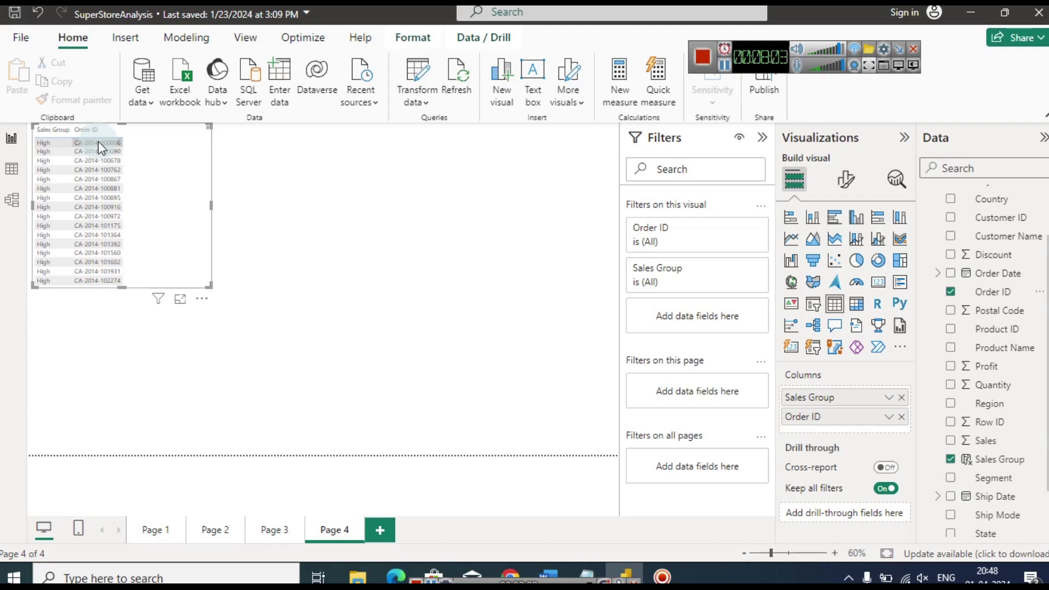
click(304, 264)
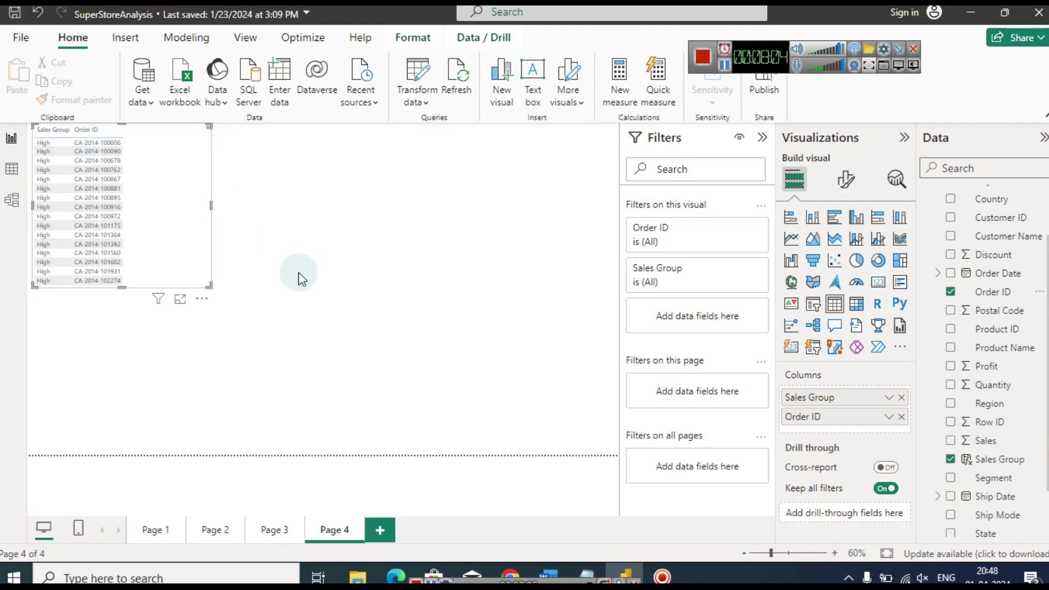
key(ctrl+z)
key(ctrl+z)
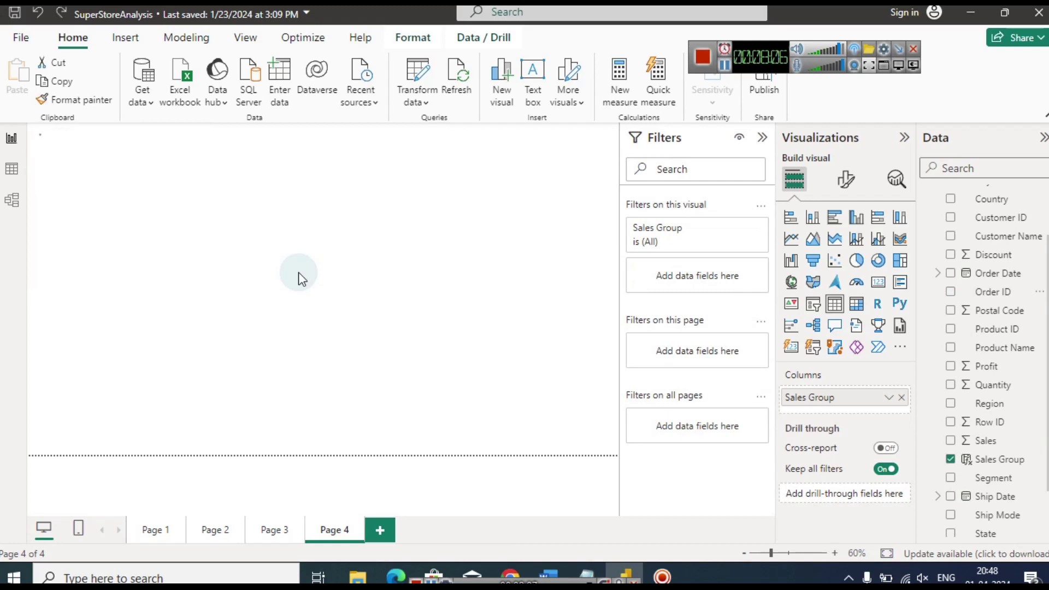
key(ctrl+z)
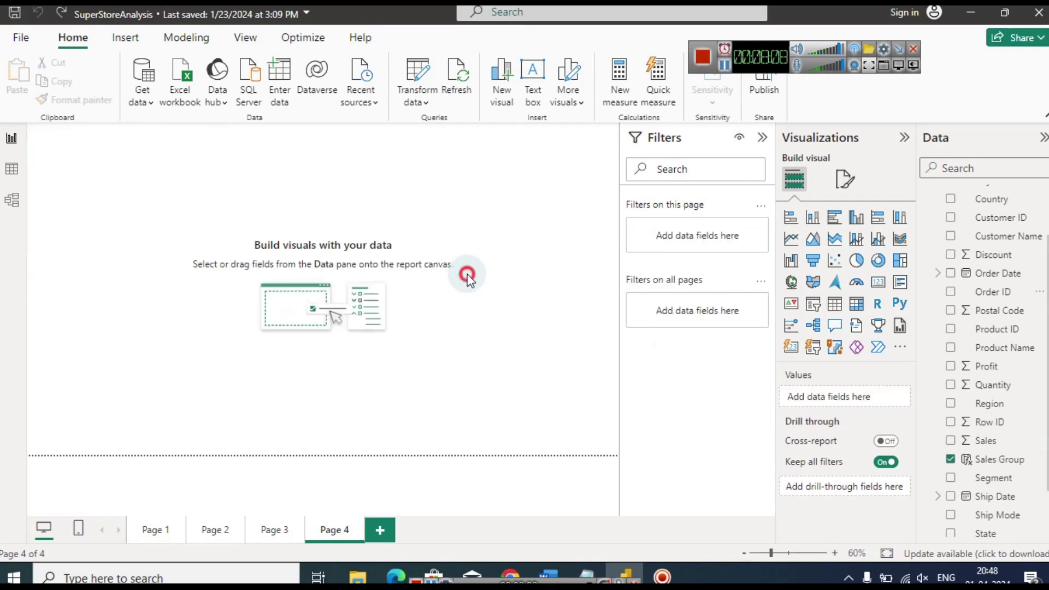
Add a pie chart near the middle of Page 4 with Sales Group as legend and the count of Order ID as values.
click(856, 267)
drag(117, 193, 347, 286)
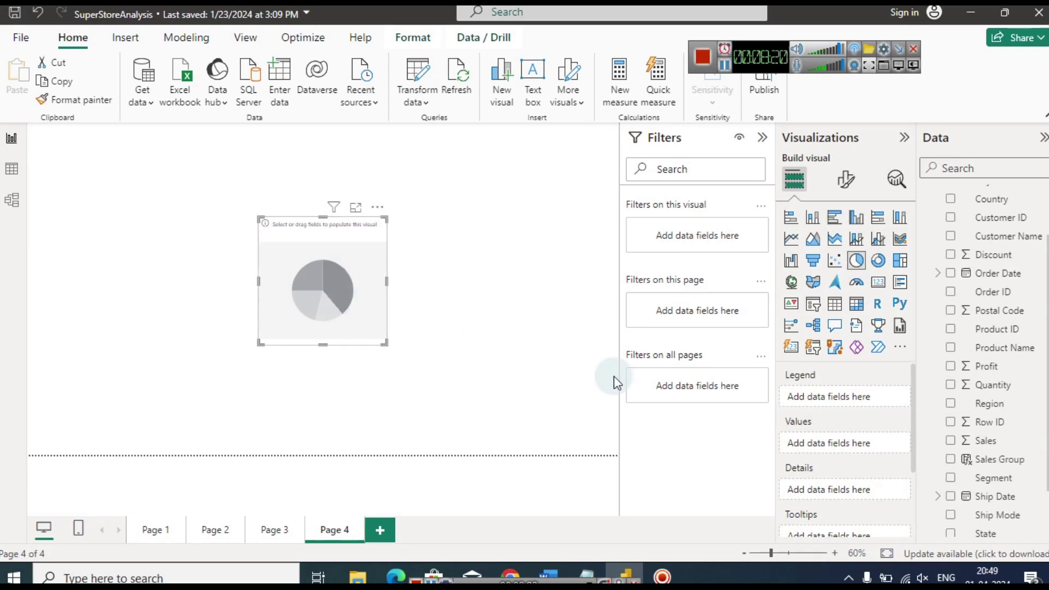
drag(1000, 470, 831, 397)
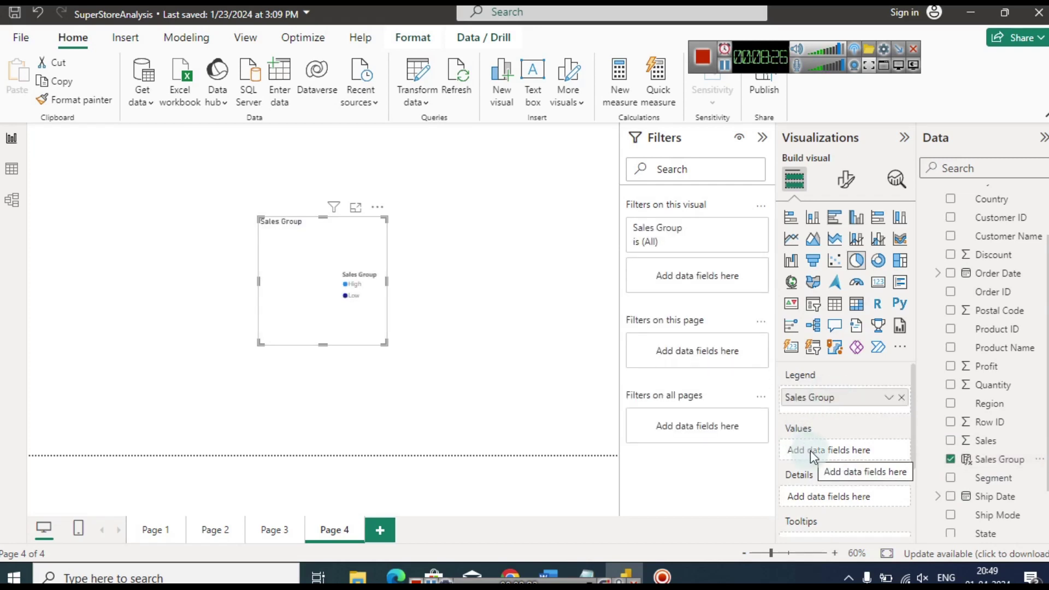
drag(1012, 299, 858, 454)
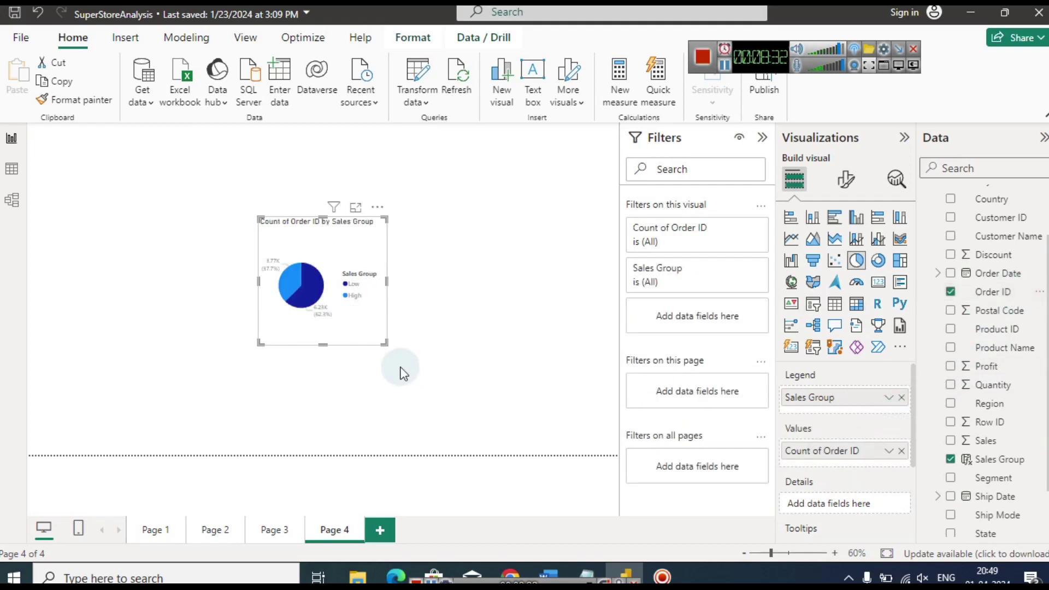
Enlarge the pie chart from its lower-right and upper-left corners and inspect the details of the Low slice.
drag(381, 342, 462, 396)
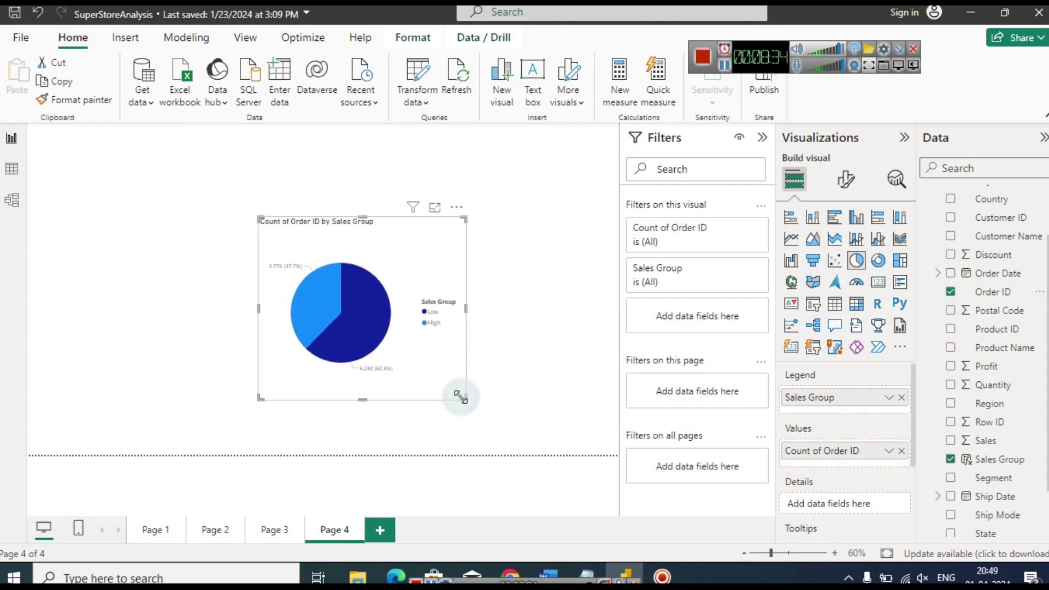
drag(258, 213, 168, 162)
mouse_move(319, 275)
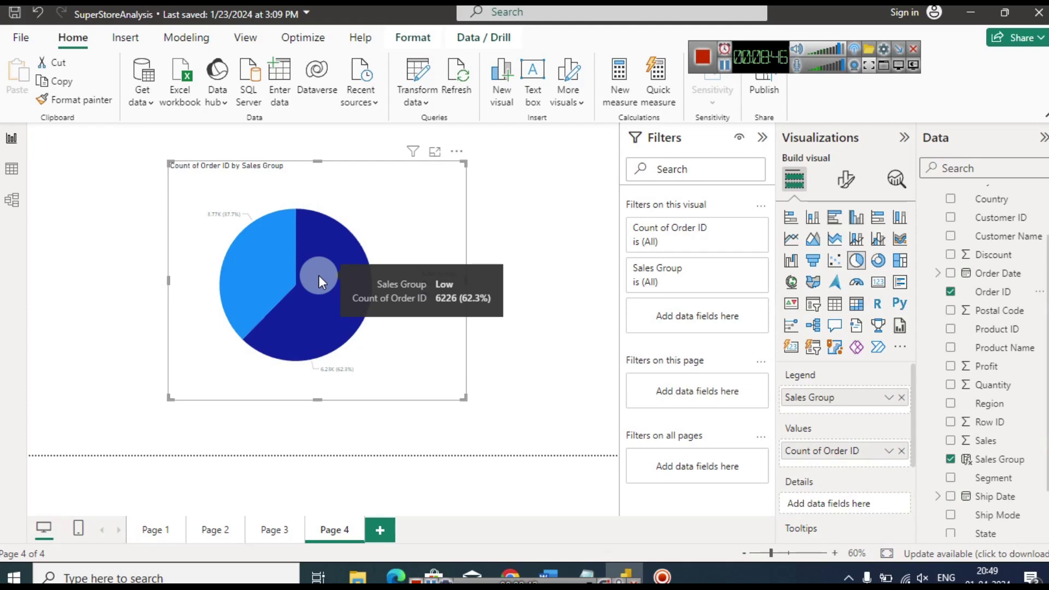
mouse_move(350, 255)
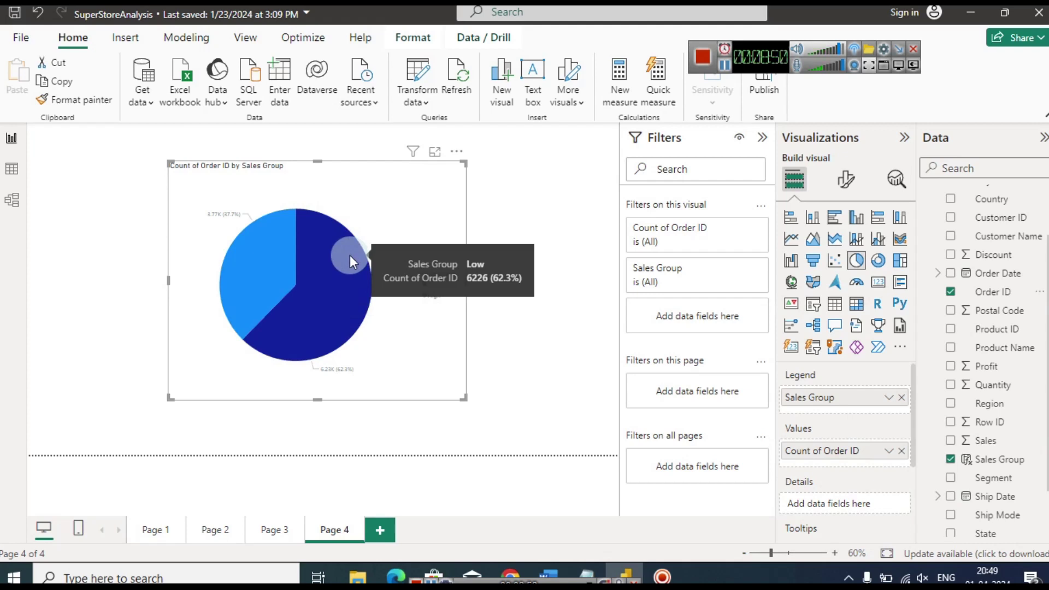
Inspect the details of the High and Low slices in the pie chart and show the Sales Group column's formula.
mouse_move(281, 225)
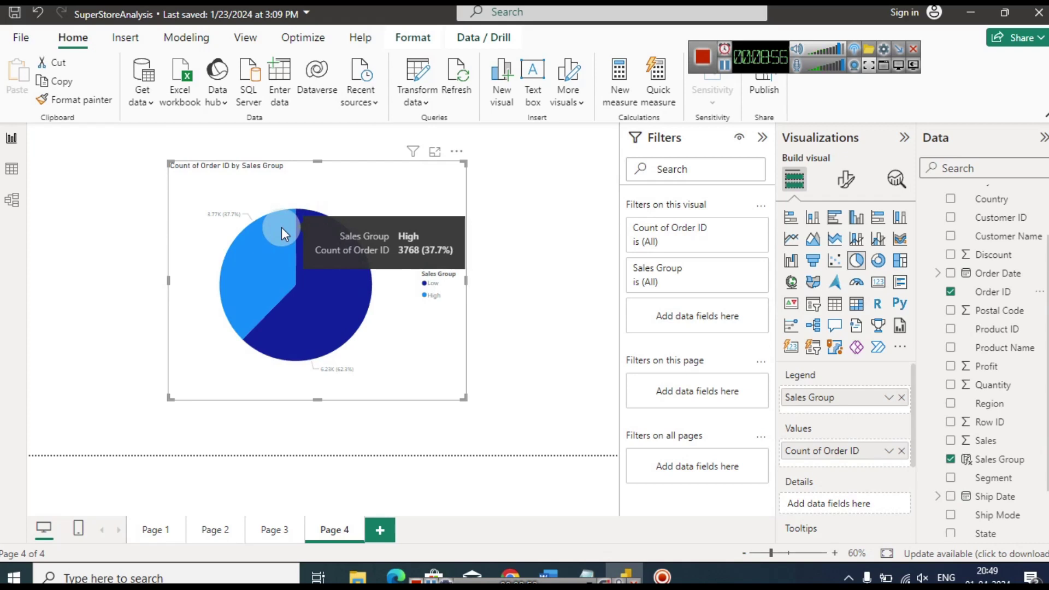
mouse_move(309, 252)
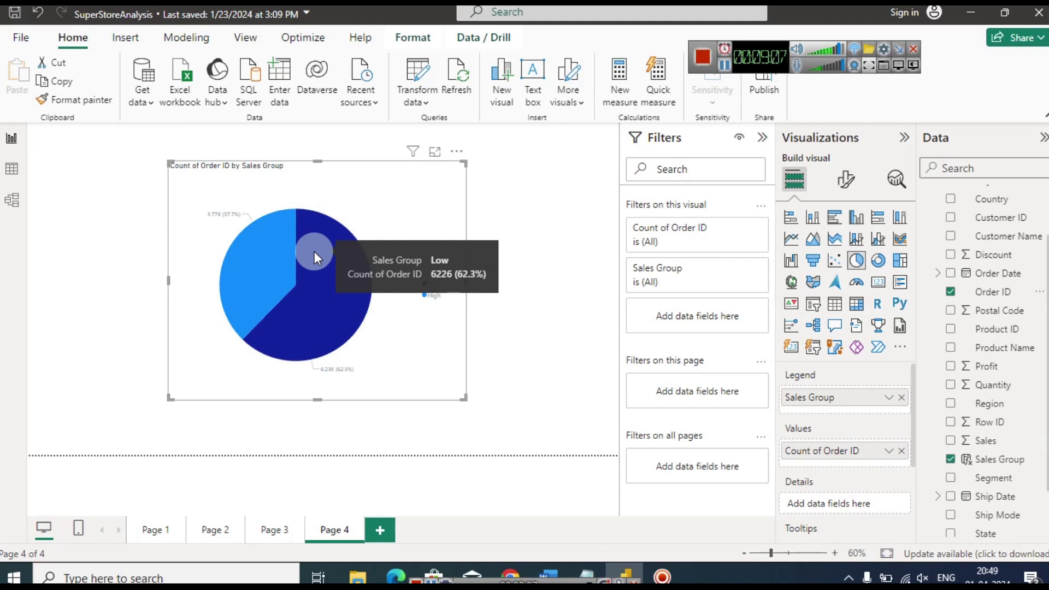
click(984, 459)
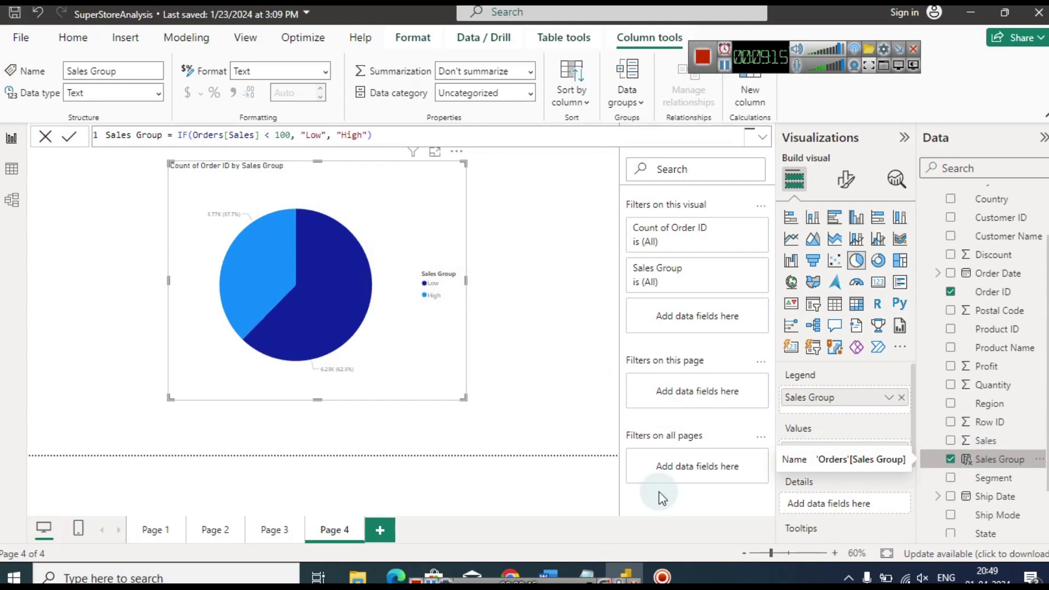
Add Page 5 to the report, look back at Page 4, and return to the new page.
click(389, 537)
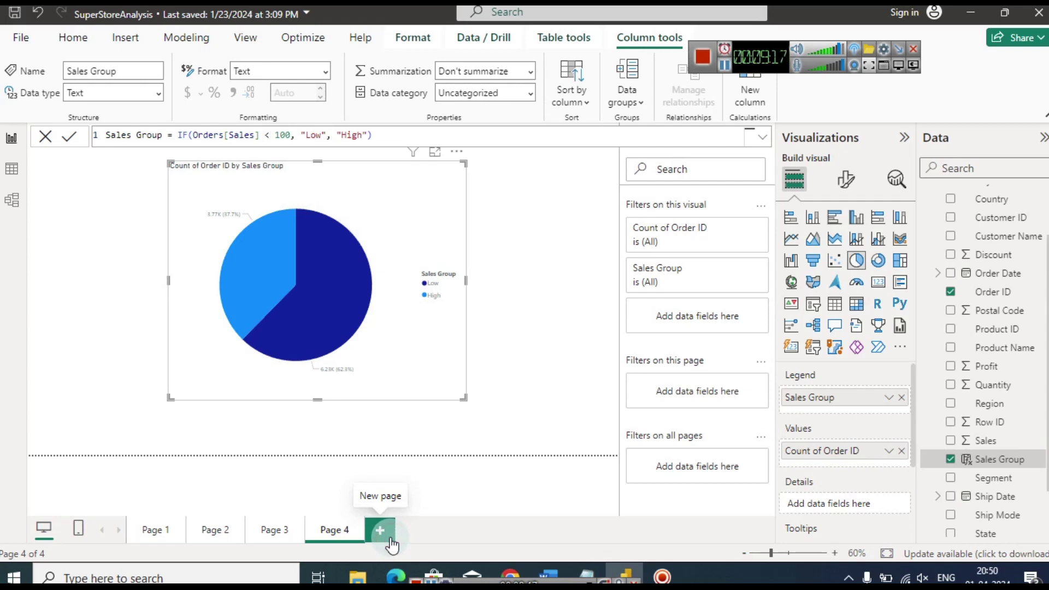
click(352, 542)
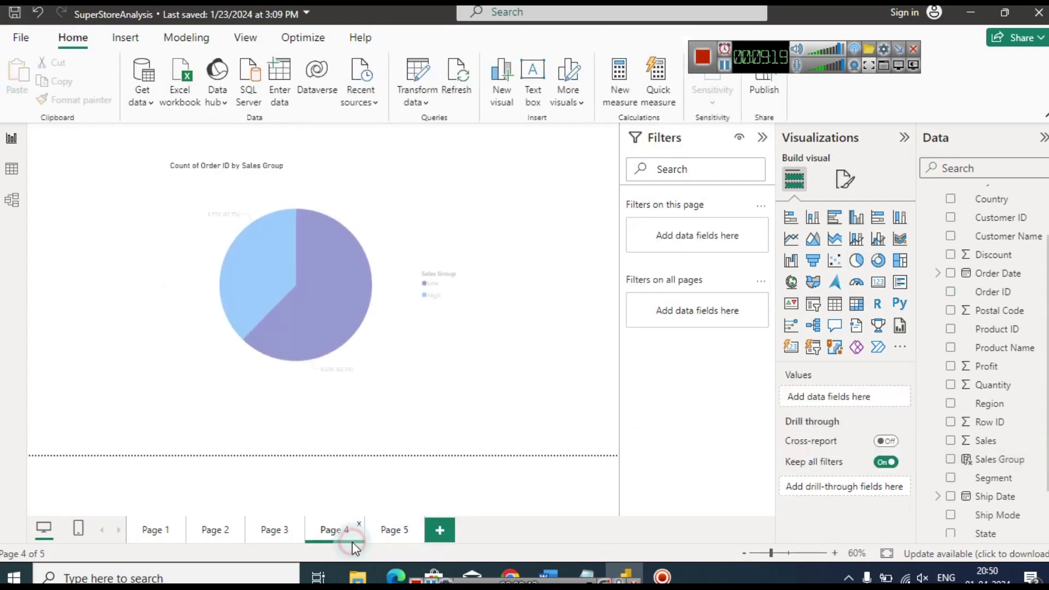
click(396, 538)
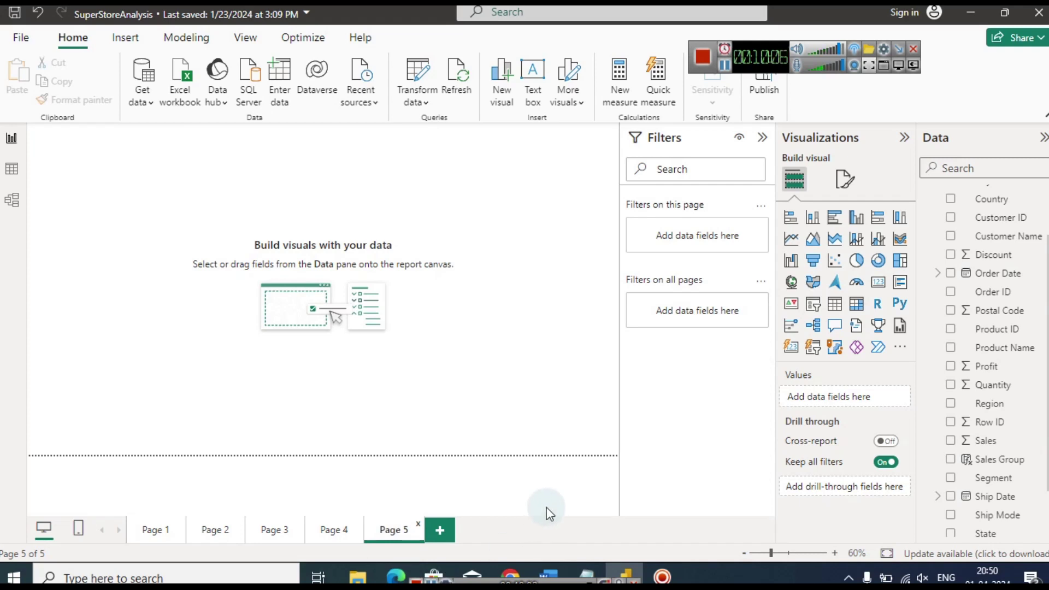
Switch to the "IF Else in Power BI" document in Google Docs and highlight the nested IF version of the Price Group formula.
mouse_move(511, 578)
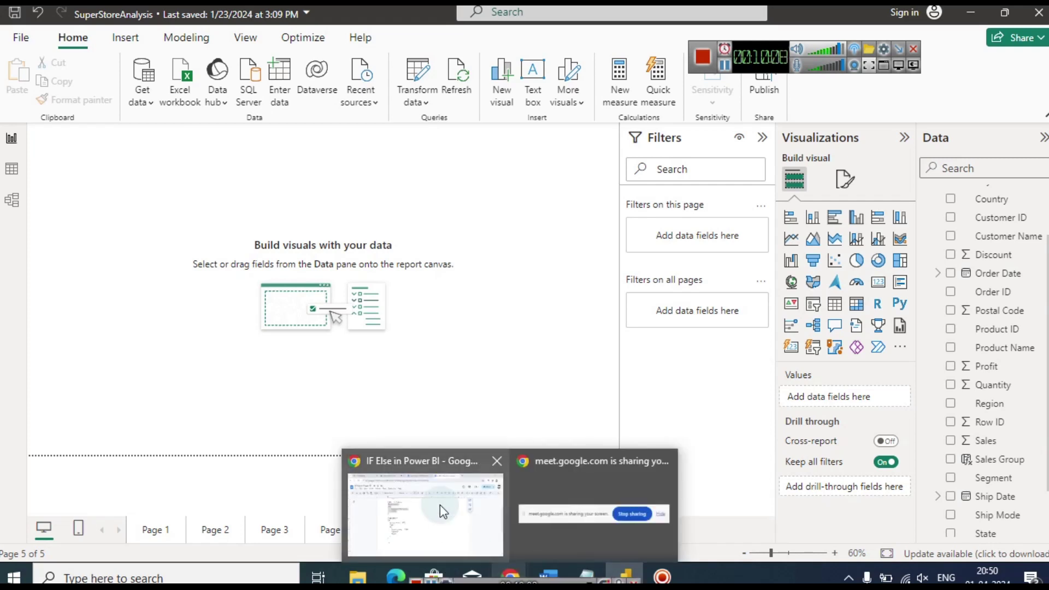
click(439, 505)
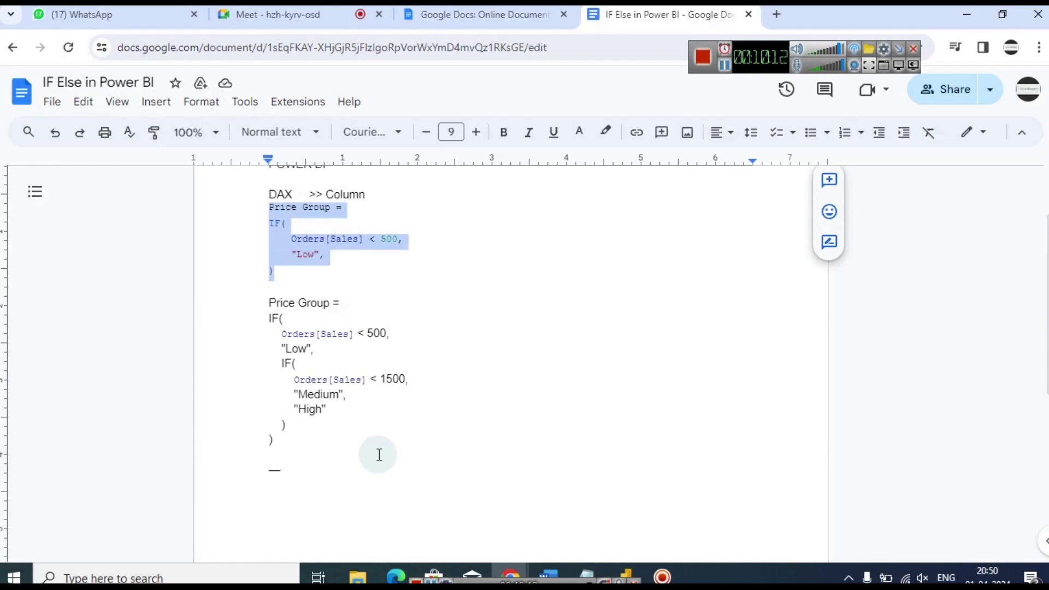
click(268, 299)
drag(268, 299, 324, 440)
click(324, 440)
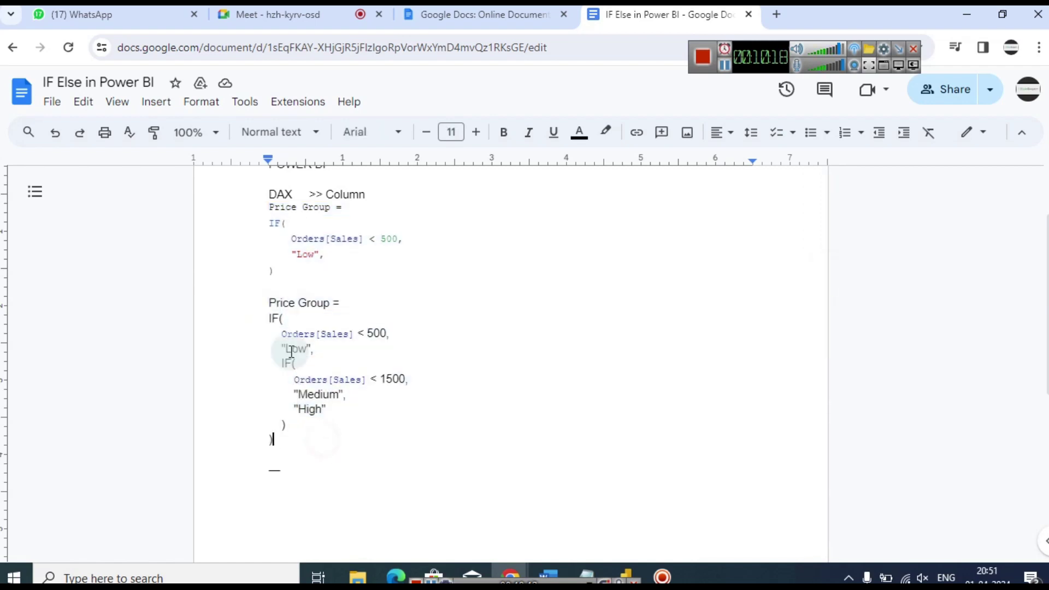
drag(322, 312, 324, 316)
click(325, 316)
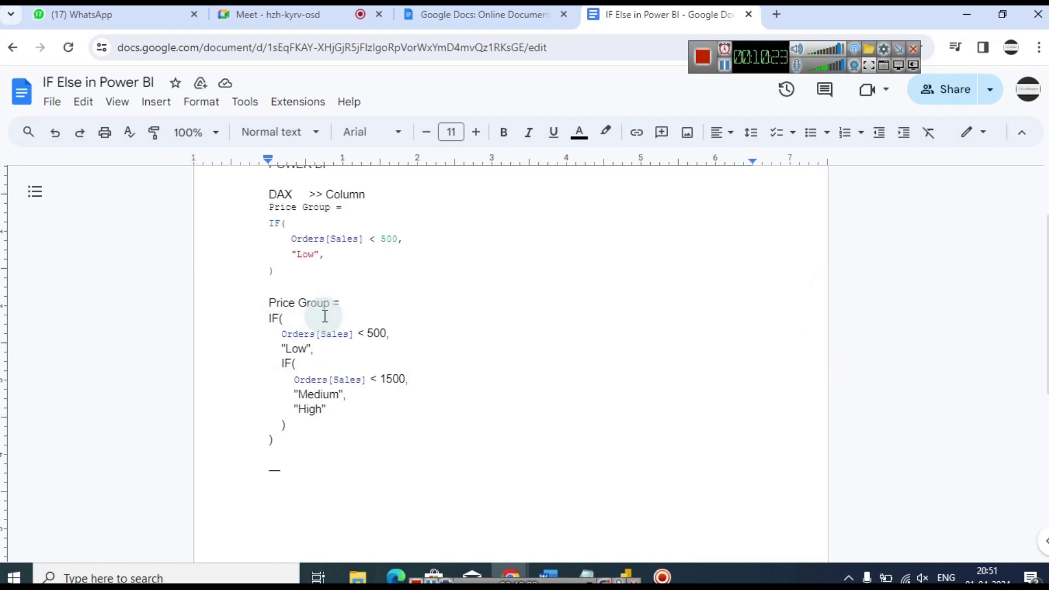
Examine the nested Price Group example from its closing parenthesis to the outer IF's Orders[Sales] < 500 condition and "Low" result.
key(Down)
key(Down)
key(Down)
key(Down)
key(Down)
key(Down)
key(Down)
key(Down)
key(shift+End)
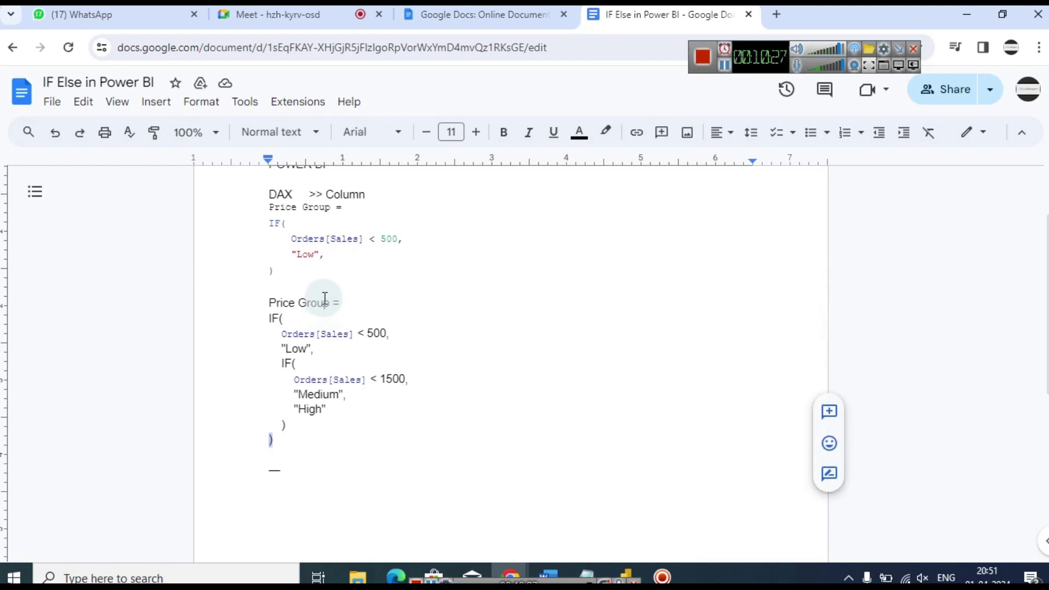
key(Up)
key(Up)
key(Up)
key(Up)
key(Up)
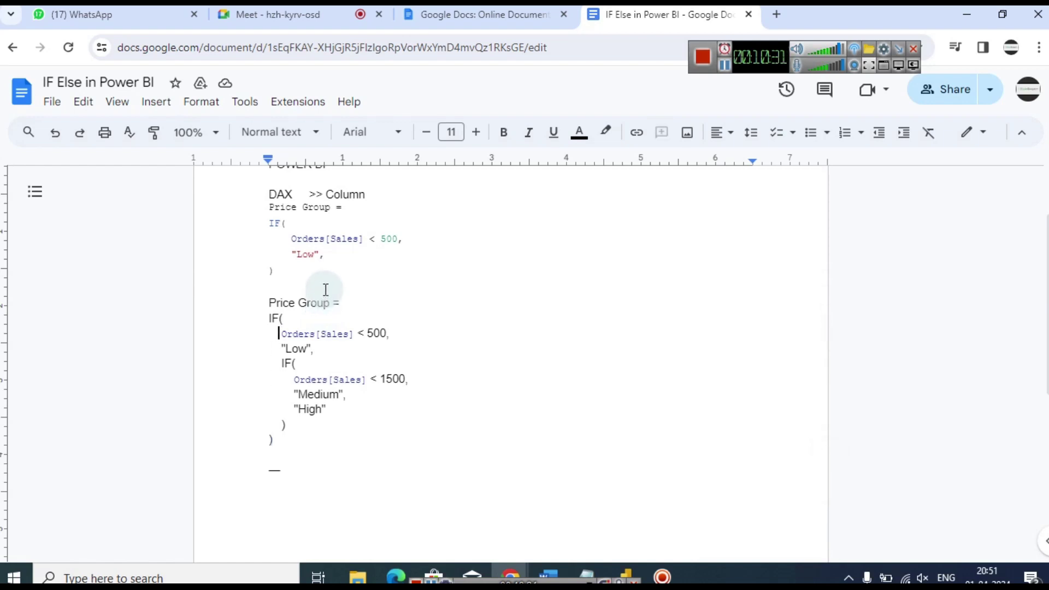
key(shift+Right)
key(shift+Right)
key(shift+Right)
key(shift+Right)
key(shift+Right)
key(shift+Right)
key(shift+Right)
key(shift+Right)
key(shift+Right)
key(shift+Right)
key(shift+Right)
key(shift+Right)
key(shift+Right)
key(shift+Right)
key(shift+Right)
key(shift+Right)
key(shift+Right)
key(shift+Right)
key(shift+Right)
key(shift+Right)
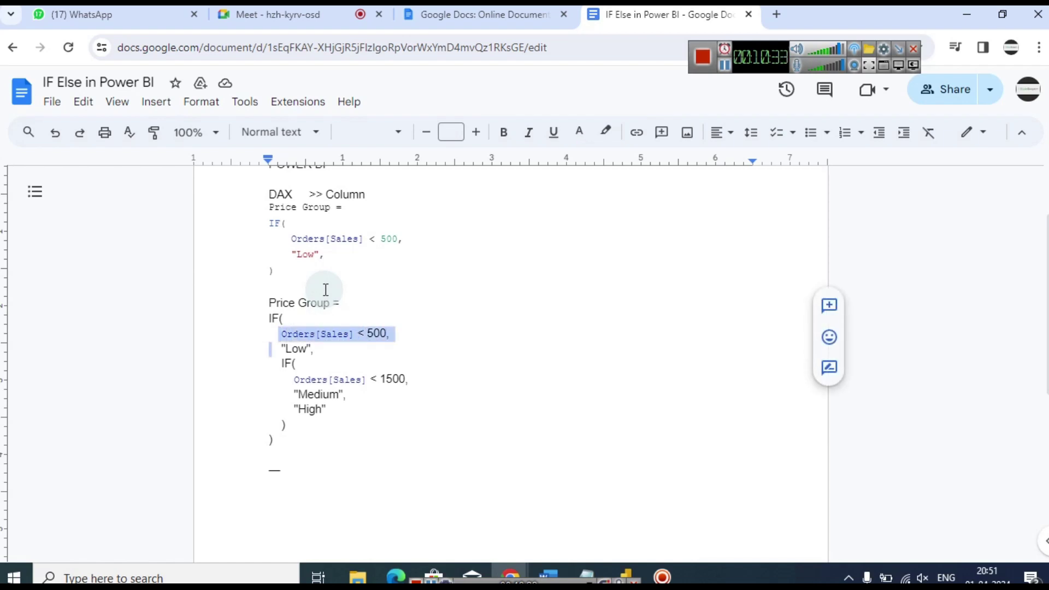
key(Down)
key(shift+Left)
key(shift+Left)
key(shift+Left)
key(shift+Left)
key(shift+Left)
key(shift+Left)
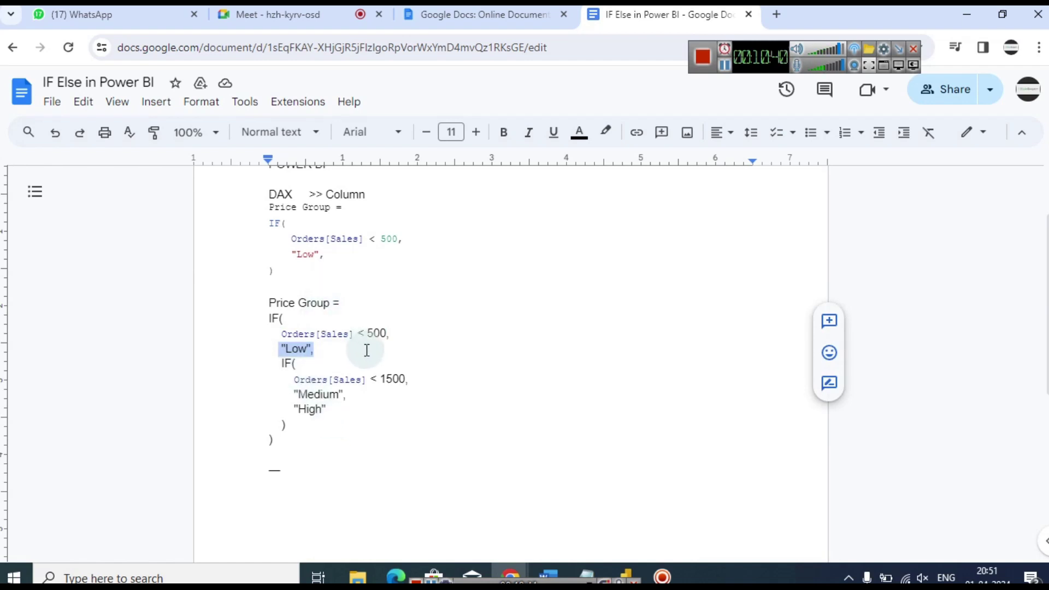
Switch to Power BI, open the Sales Group formula from Page 4, and replace "High" with an empty nested IF().
click(621, 572)
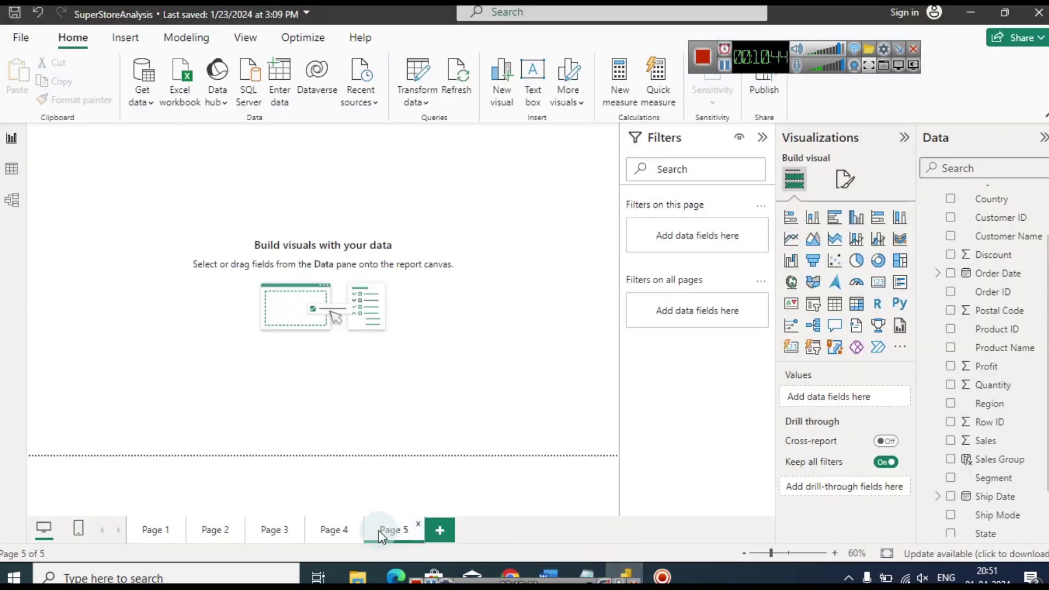
click(348, 538)
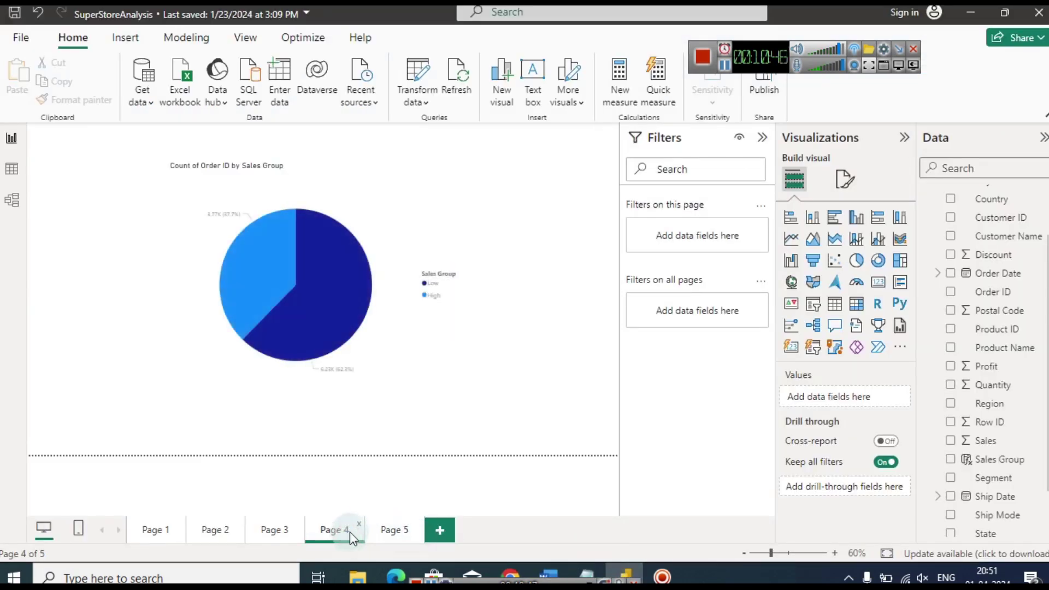
click(997, 462)
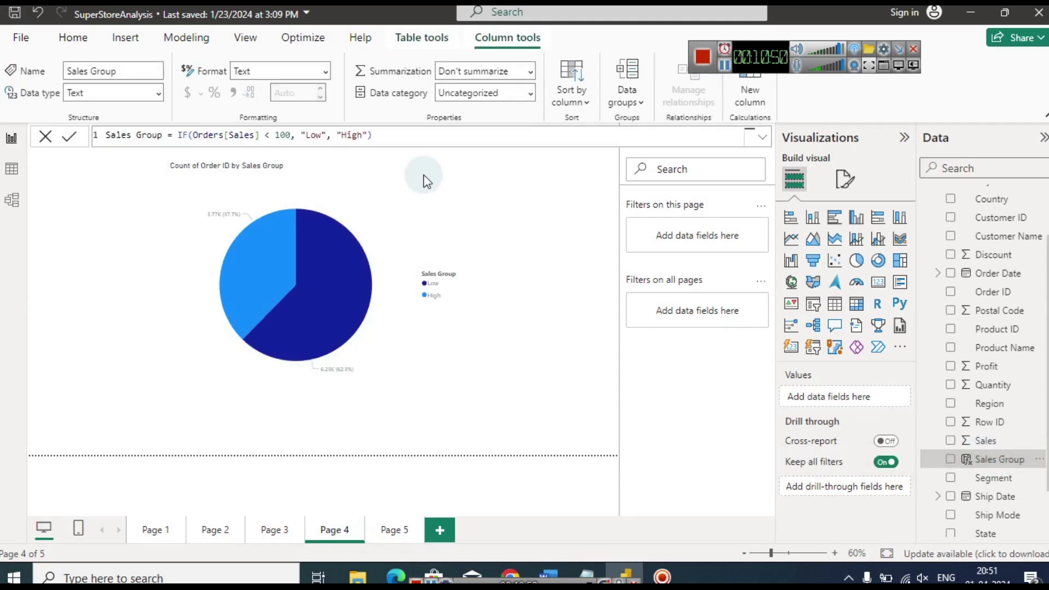
click(342, 135)
key(shift+Right)
key(shift+Right)
key(shift+Right)
key(shift+Right)
key(shift+Right)
key(shift+Right)
text(IF)
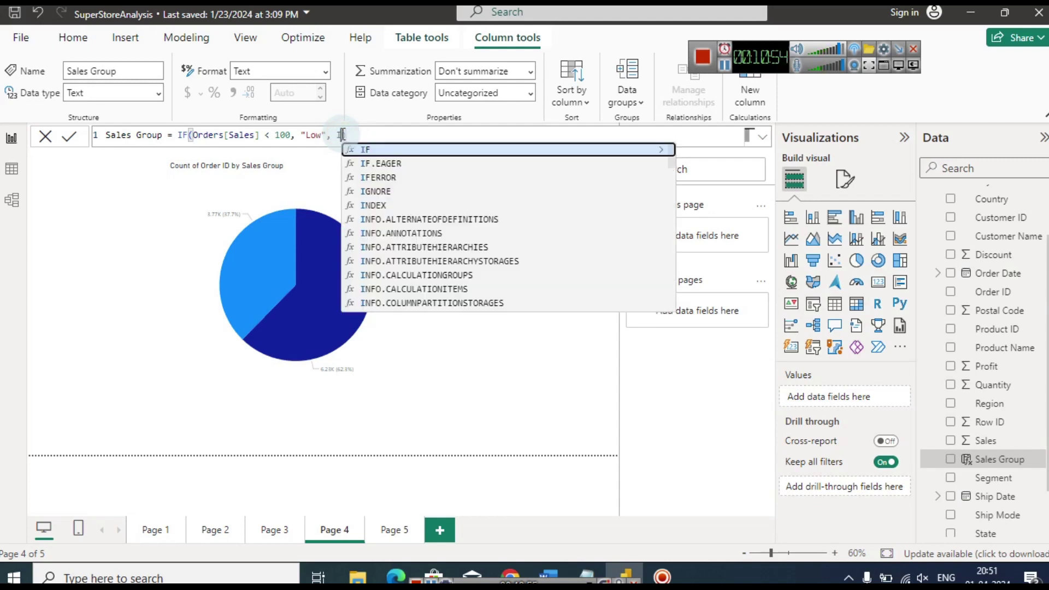
text(()
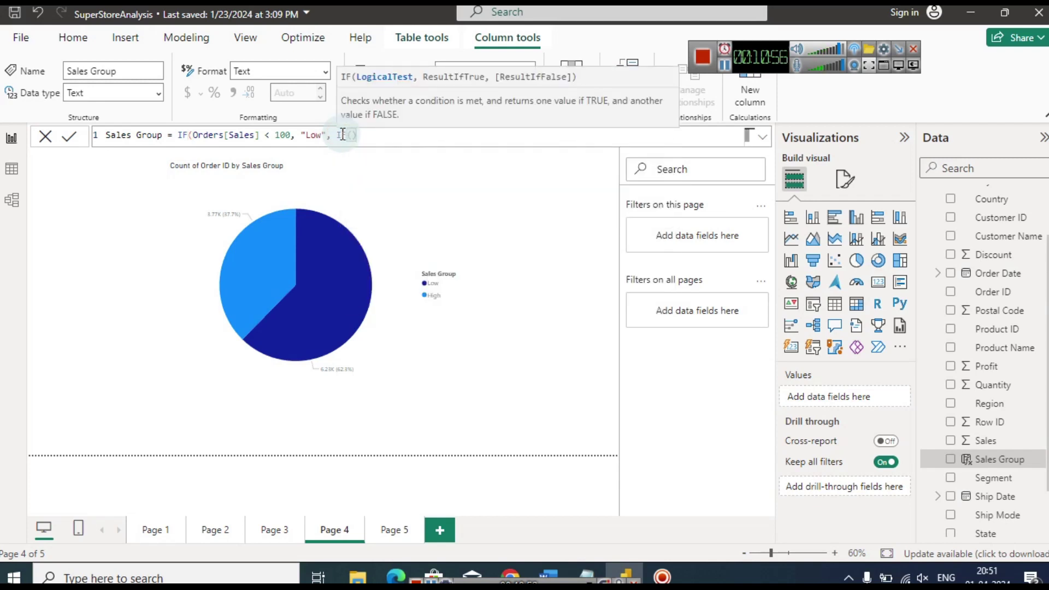
key(Left)
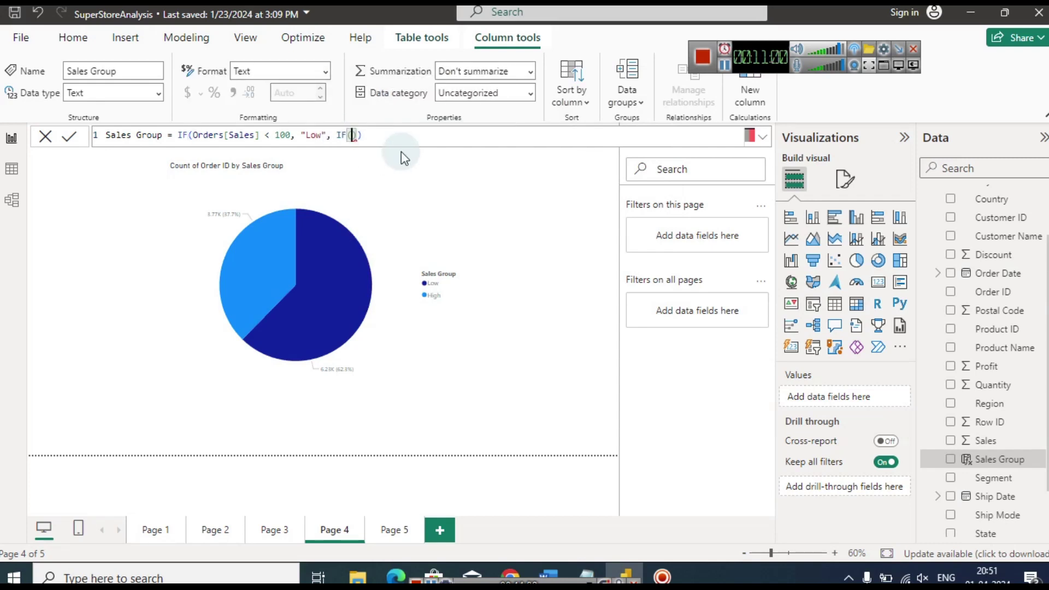
key(End)
key(Left)
key(Left)
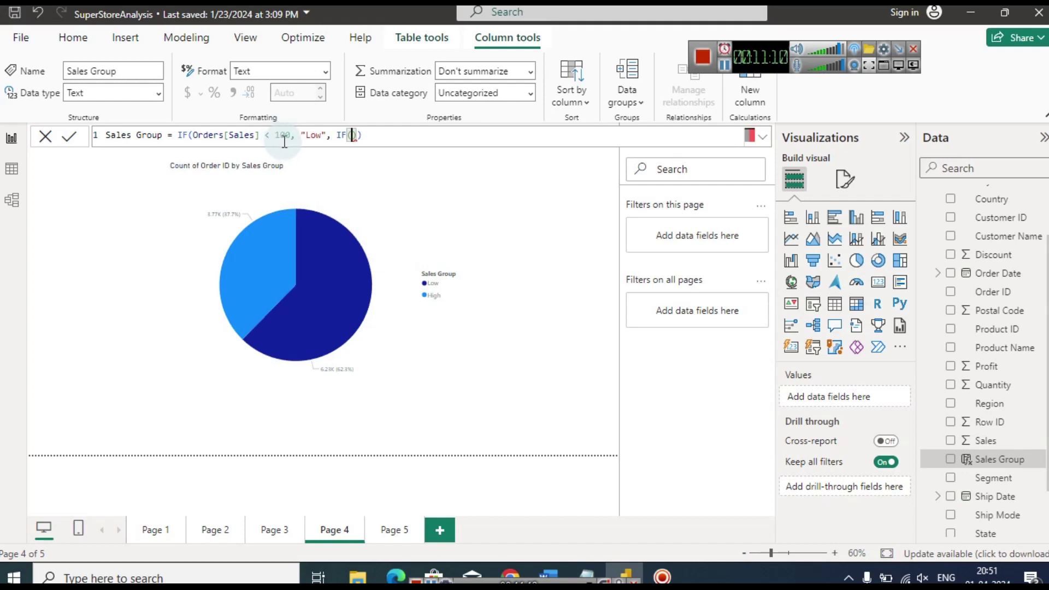
Copy Orders[Sales] from the outer condition of the Sales Group formula into the parentheses of the nested IF.
click(258, 135)
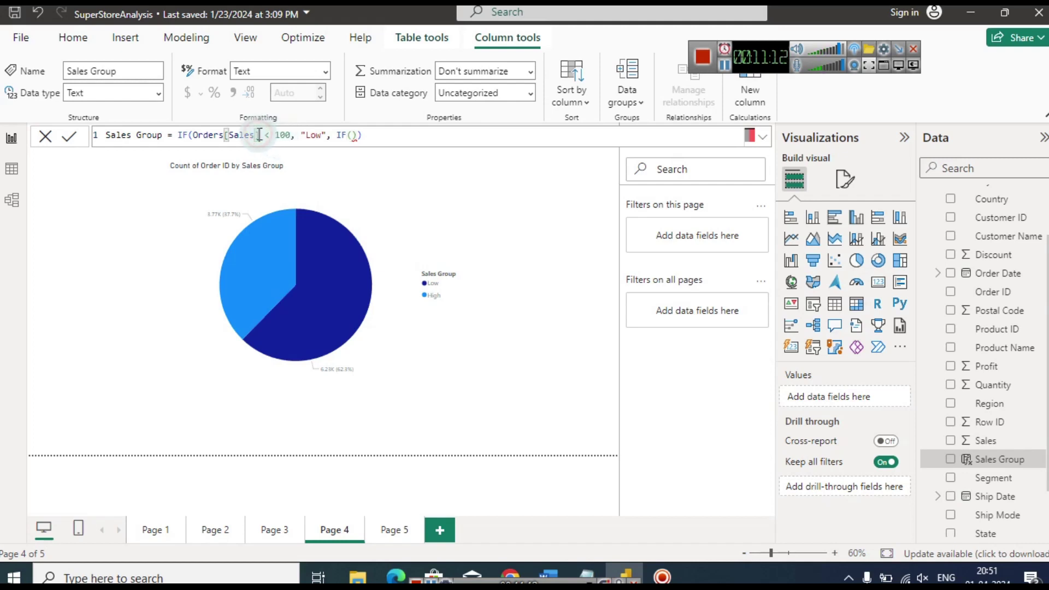
key(ctrl+shift+Left)
key(ctrl+shift+Left)
key(ctrl+shift+Left)
key(shift+Left)
key(shift+Right)
key(ctrl+c)
key(Right)
key(Right)
key(Right)
key(Right)
key(Right)
key(Right)
key(Right)
key(Right)
key(Right)
key(Right)
key(Right)
key(Right)
key(Right)
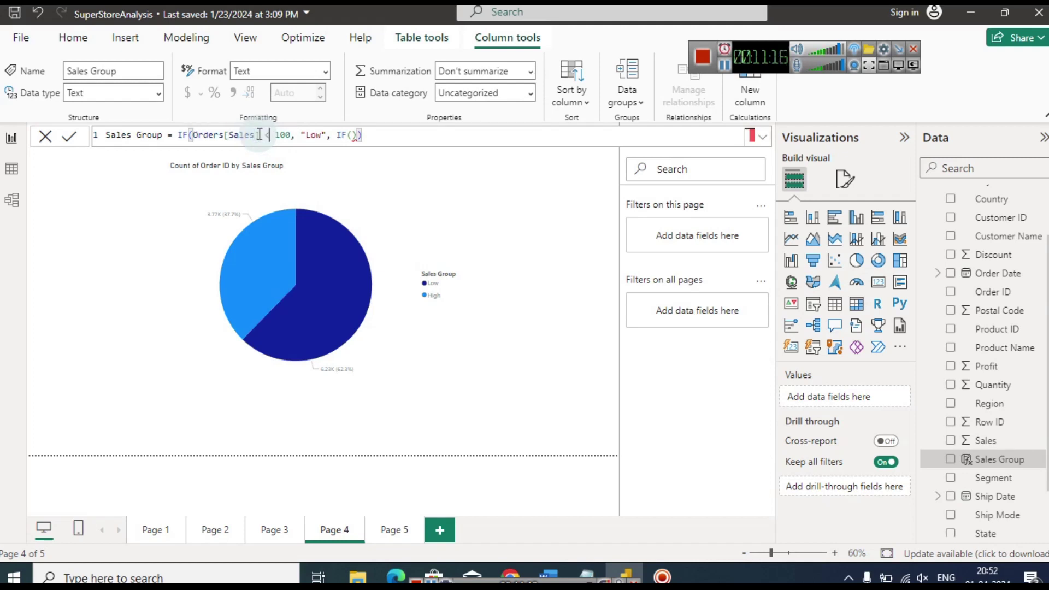
key(Right)
key(Right)
key(Right)
key(Right)
key(Right)
key(Right)
key(Right)
key(ctrl+v)
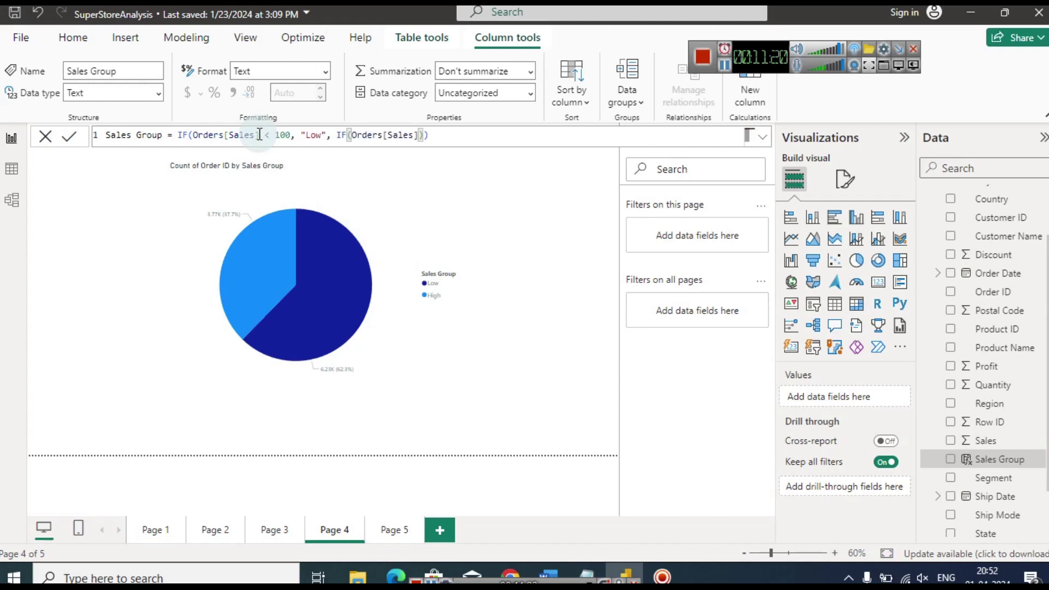
Complete the nested IF's logical test as Orders[Sales] < 500.
text(,)
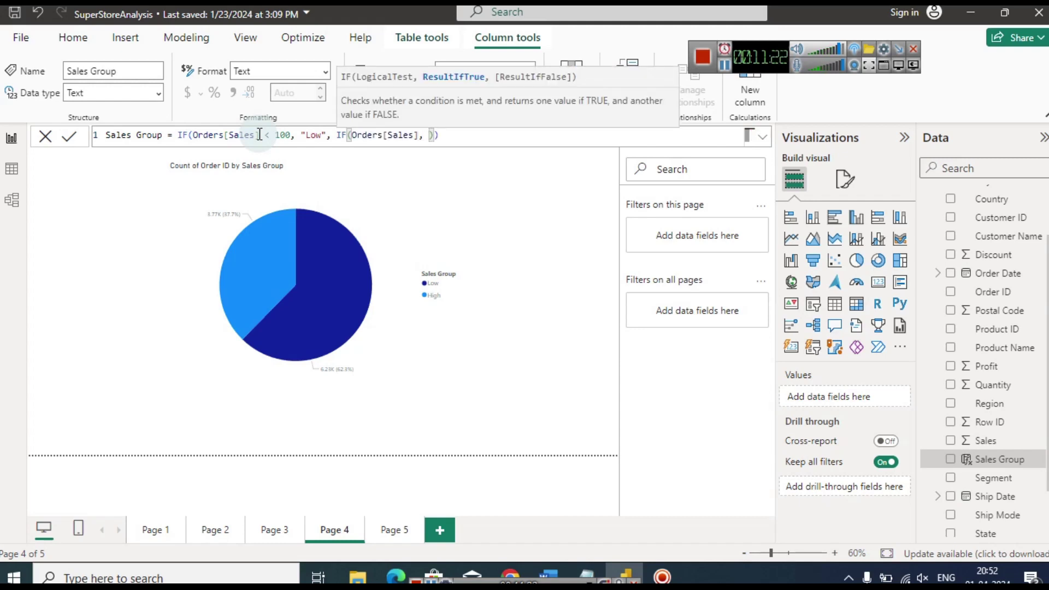
key(BackSpace)
key(BackSpace)
text(< 500)
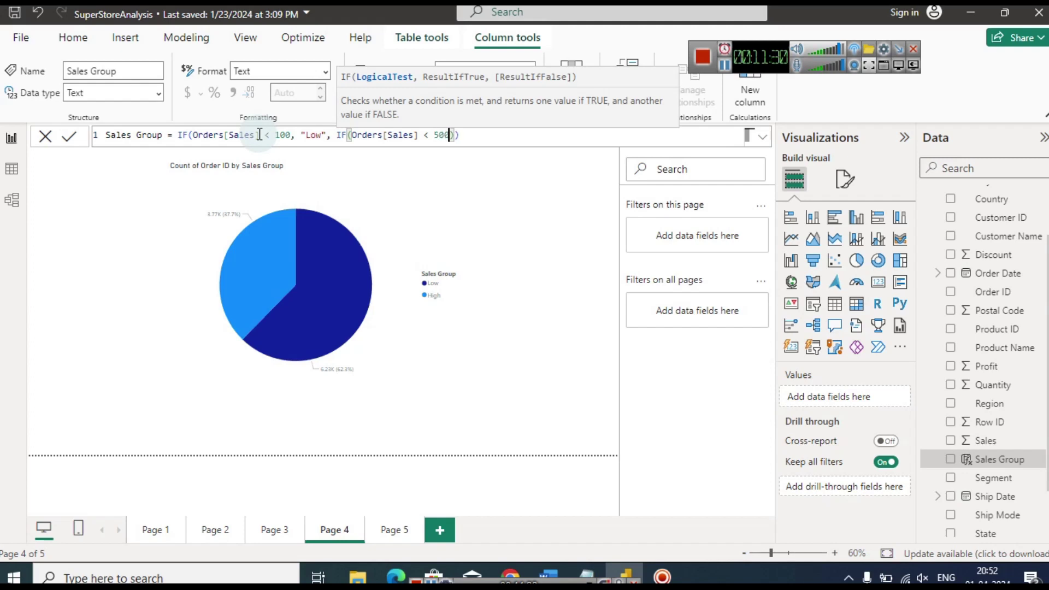
Consult the nested example in Google Docs, return to Power BI, and add "Medium" and "High" as the nested IF's true and false results.
click(499, 572)
click(440, 503)
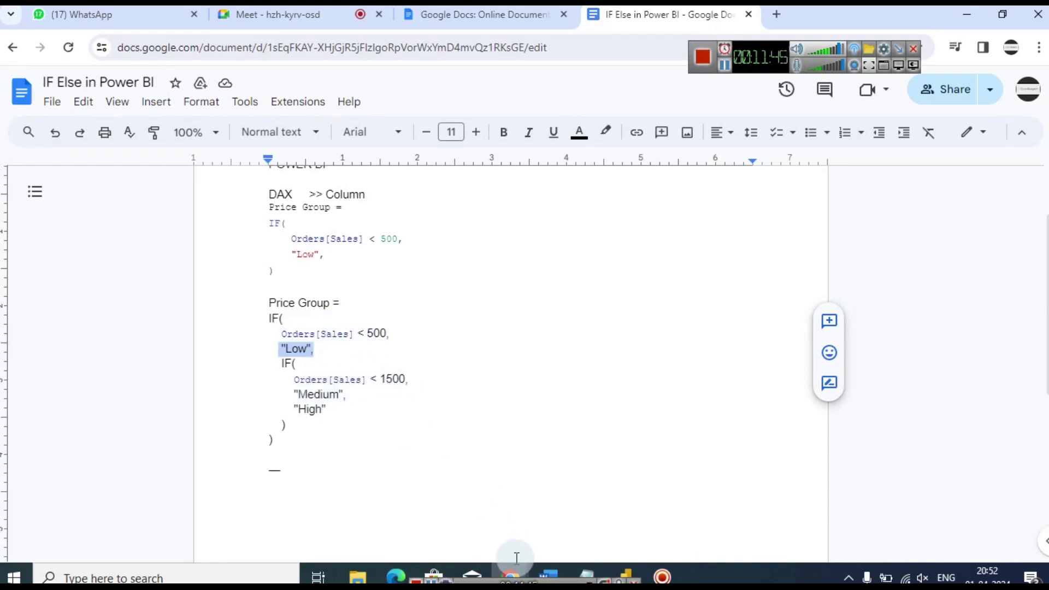
mouse_move(513, 568)
click(454, 507)
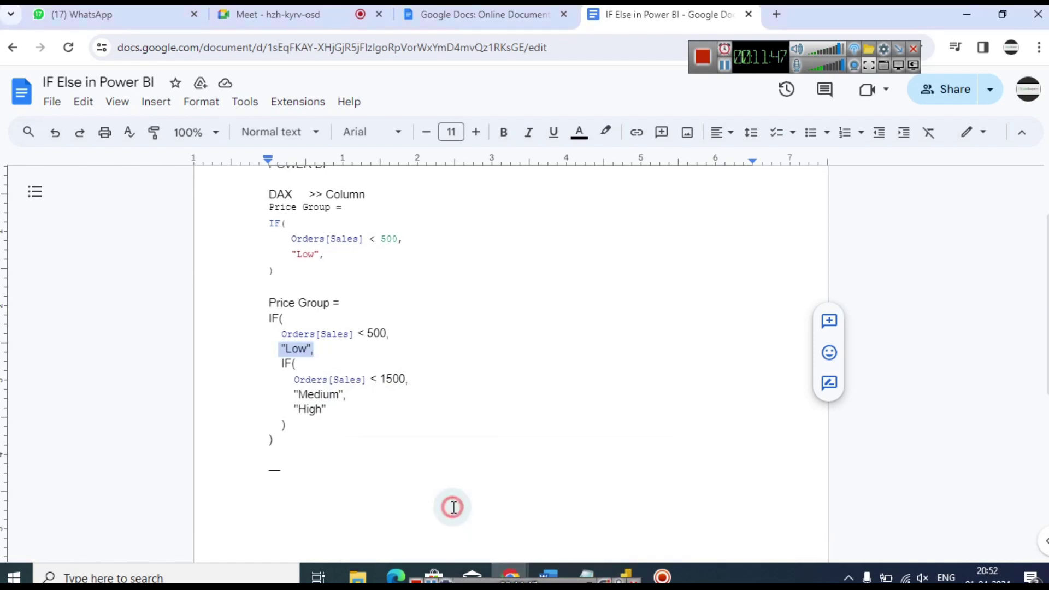
click(627, 576)
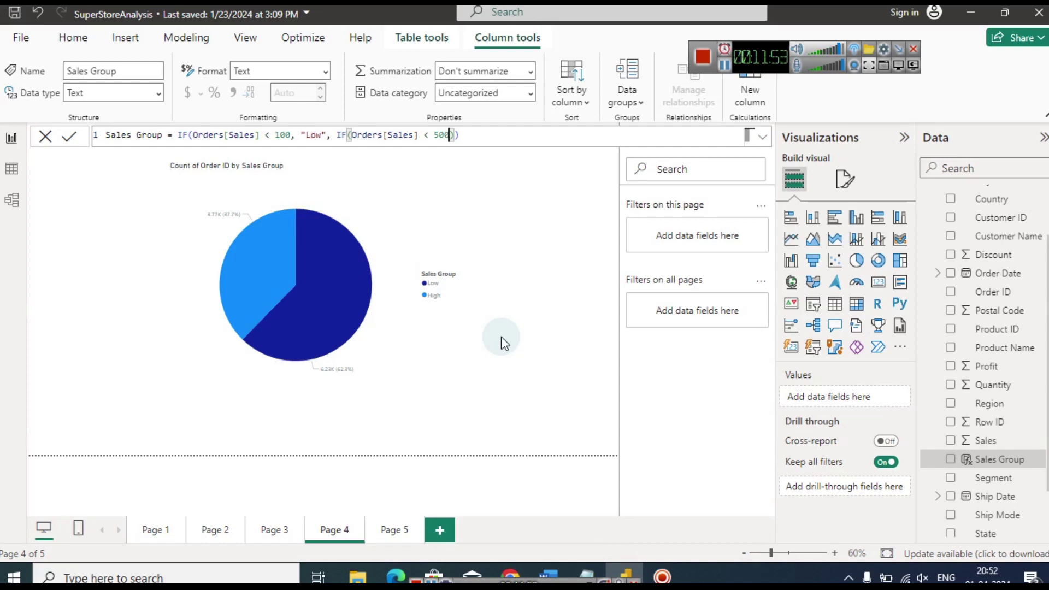
text(, ")
text(Medium")
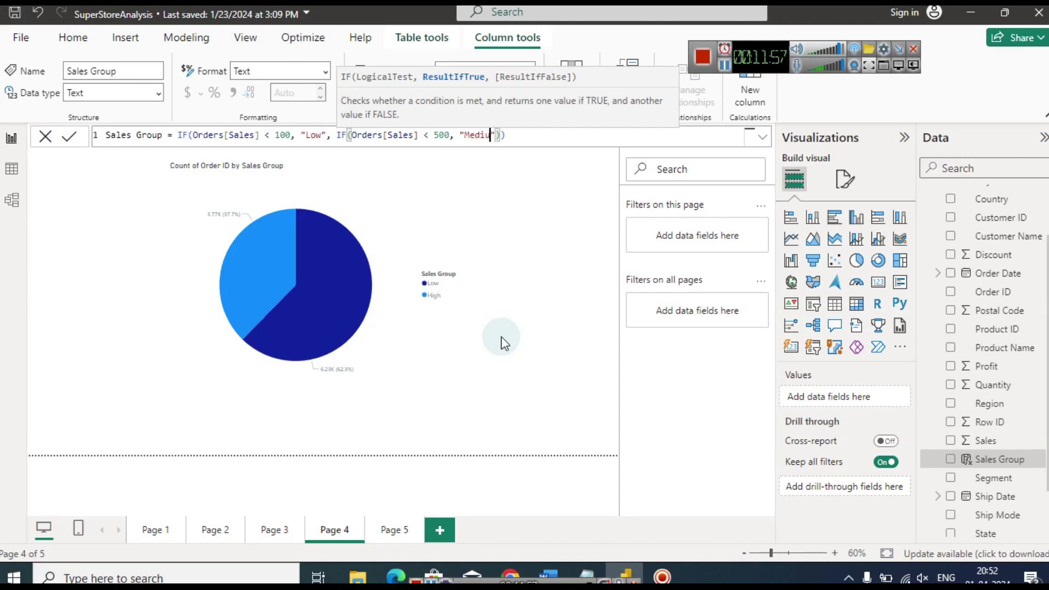
text(, )
text(")
text(High)
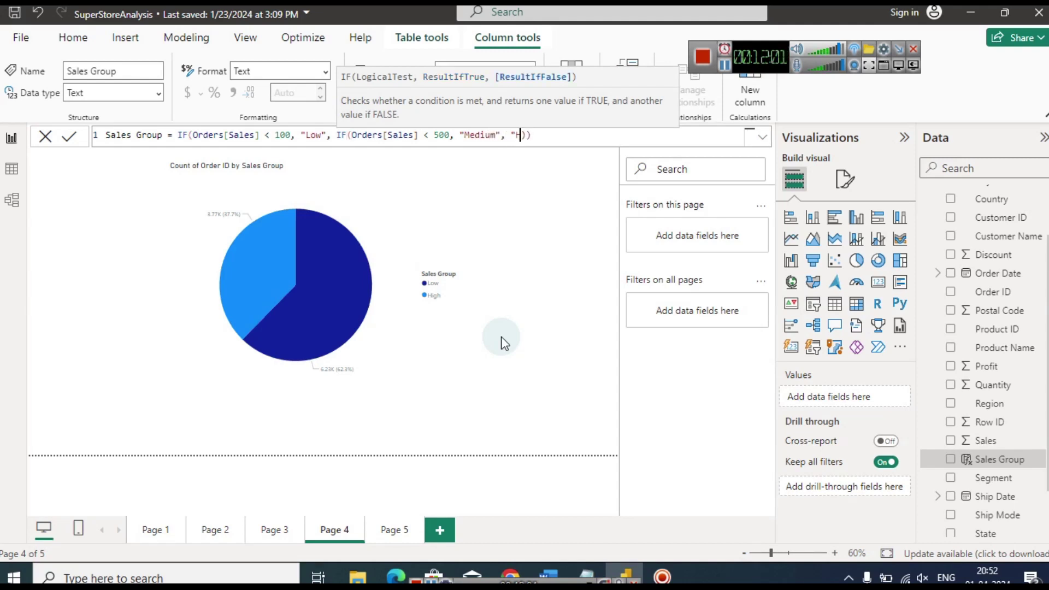
text(")
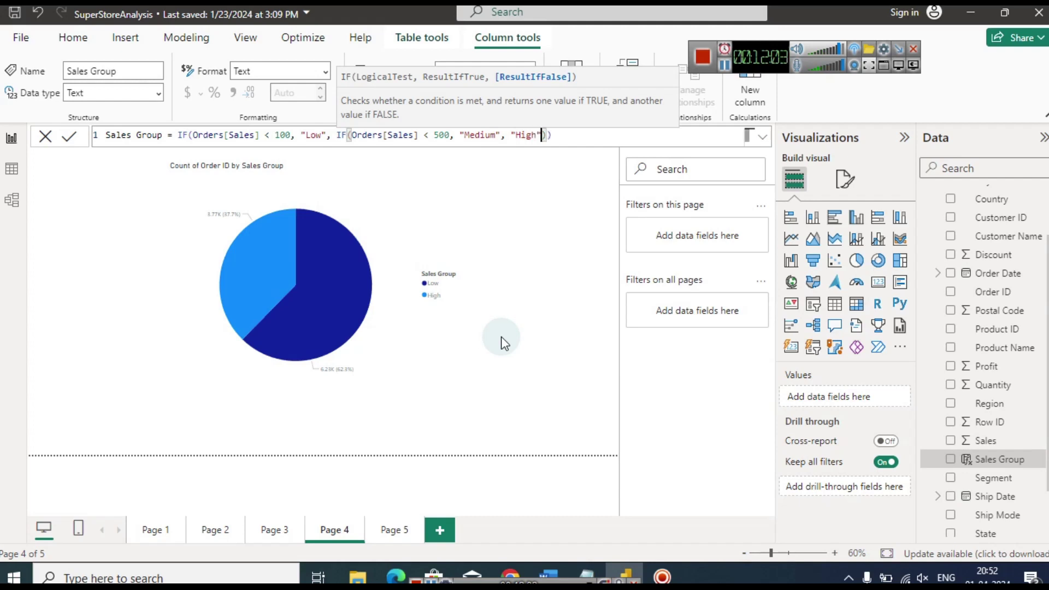
Review the nested IF in the Sales Group formula, commit it, and open the Orders table data to check the Sales Group values.
key(End)
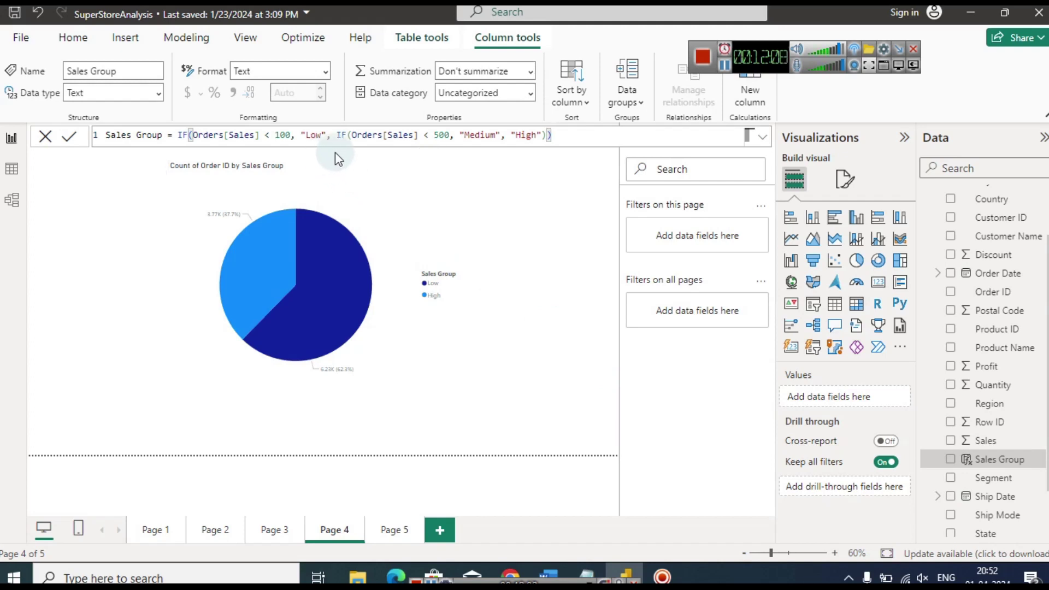
drag(337, 137, 537, 136)
click(558, 133)
click(69, 141)
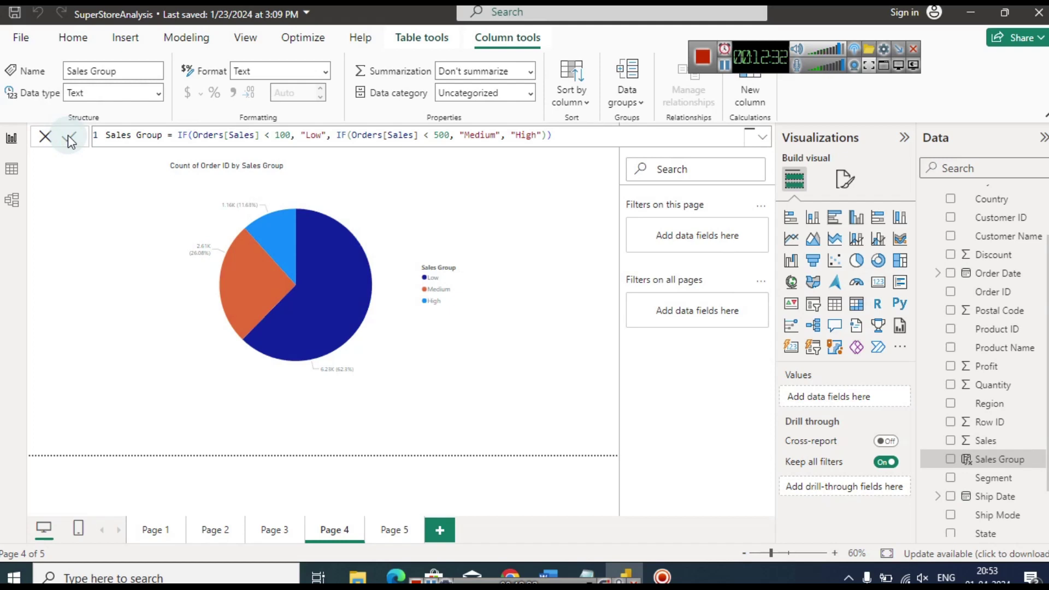
click(17, 169)
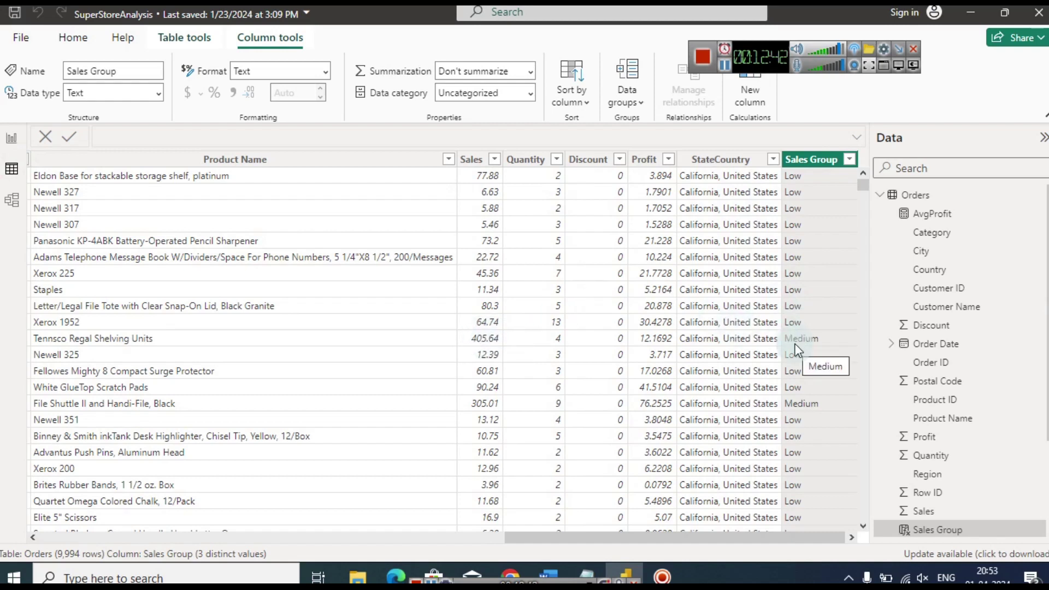
Check more rows of the Orders table by comparing their Sales amounts with the Sales Group values.
drag(866, 191, 874, 215)
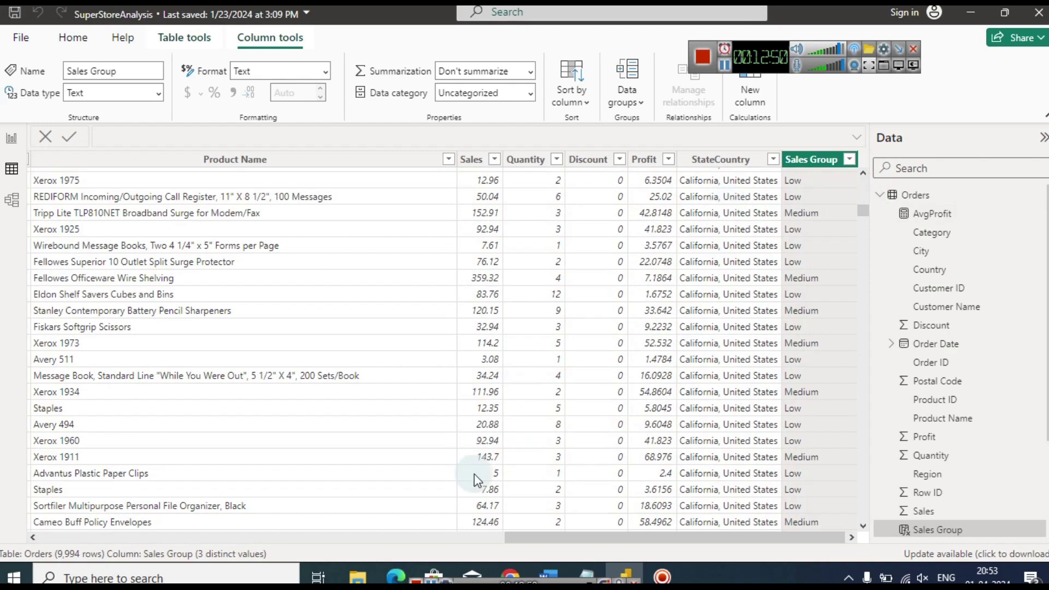
mouse_move(354, 581)
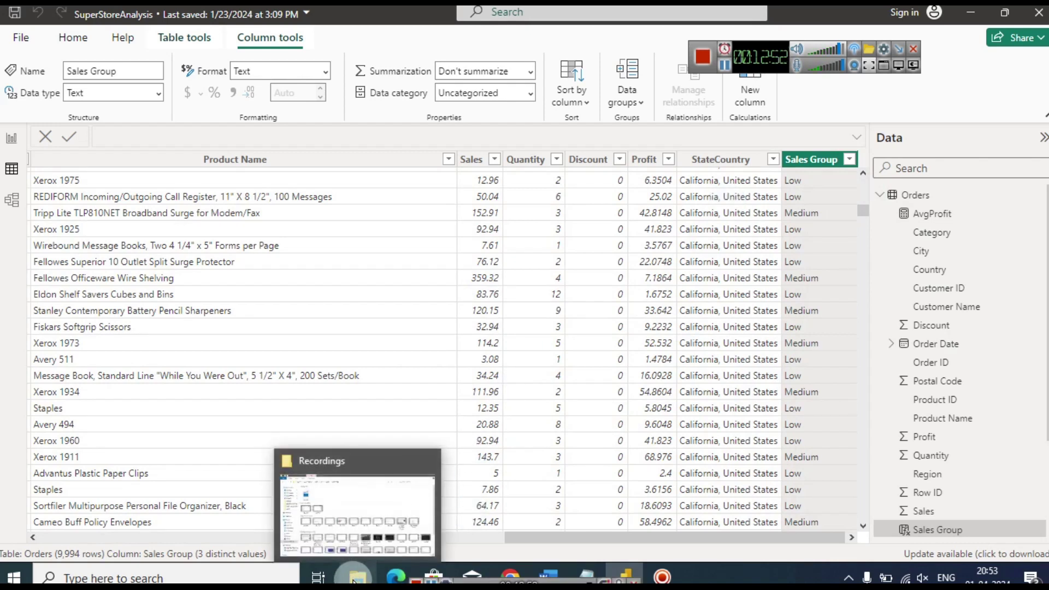
click(724, 66)
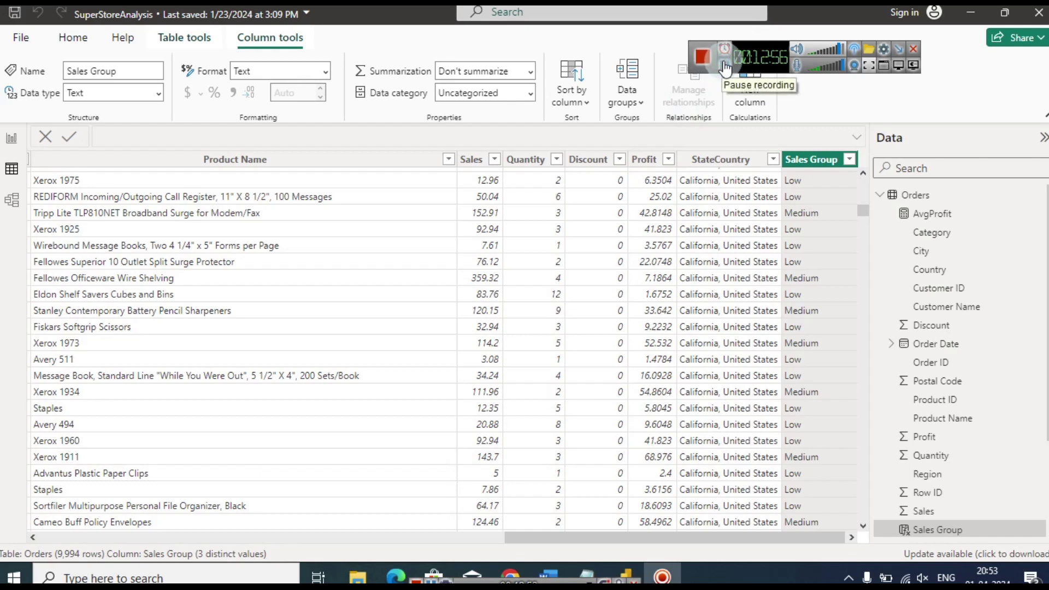
click(725, 66)
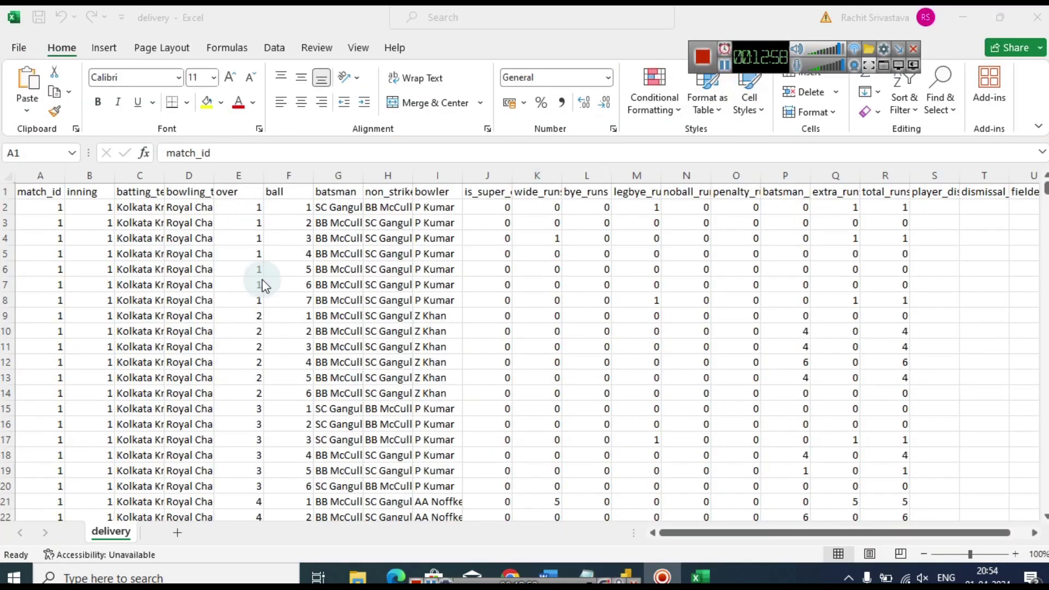
In Excel's delivery workbook, widen the bowling_team and batting_team columns and select the first data row.
click(190, 192)
click(201, 199)
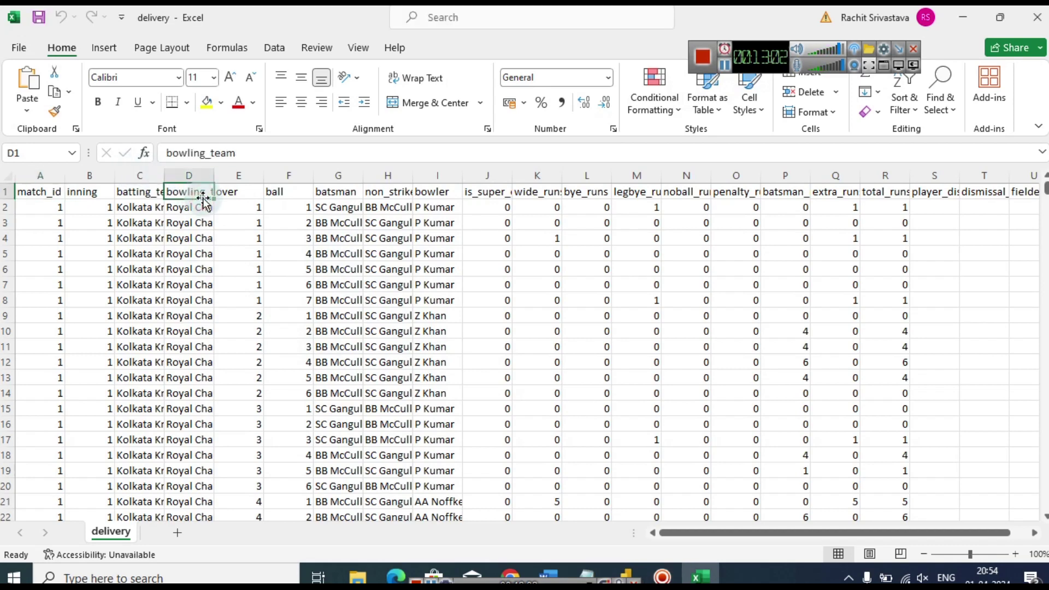
drag(214, 175, 280, 174)
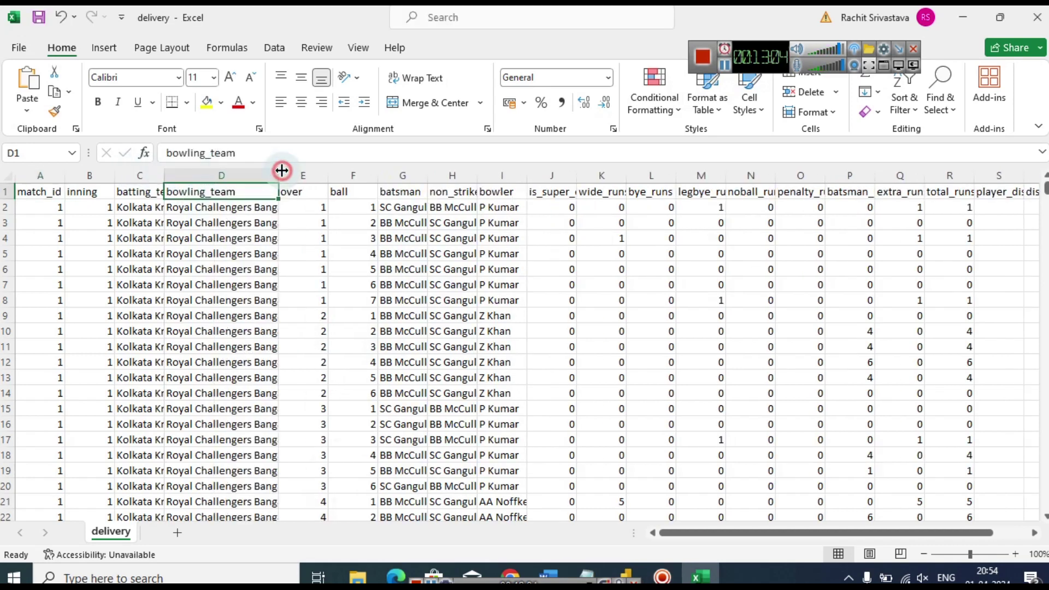
drag(163, 174, 219, 172)
drag(12, 214, 12, 214)
click(6, 209)
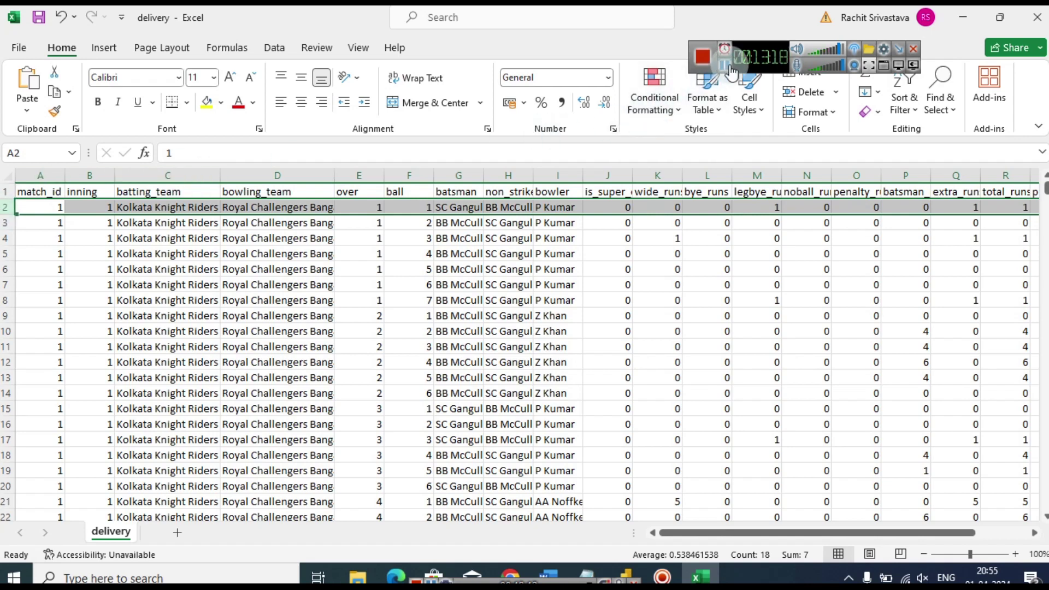
Go through the over, ball and batsman cells of the first delivery and widen the non_striker column.
drag(740, 56, 751, 24)
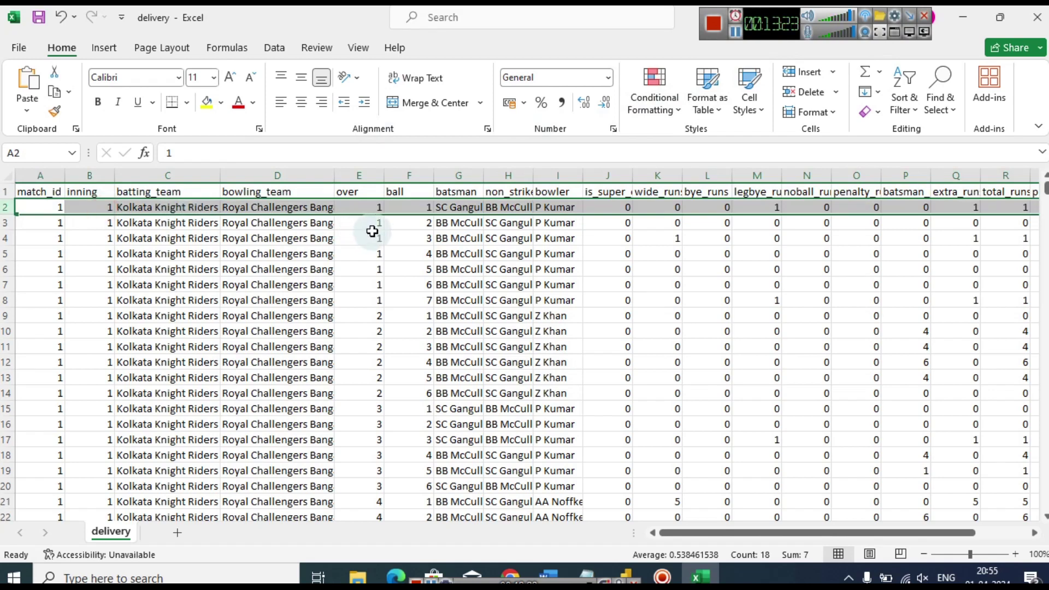
click(374, 207)
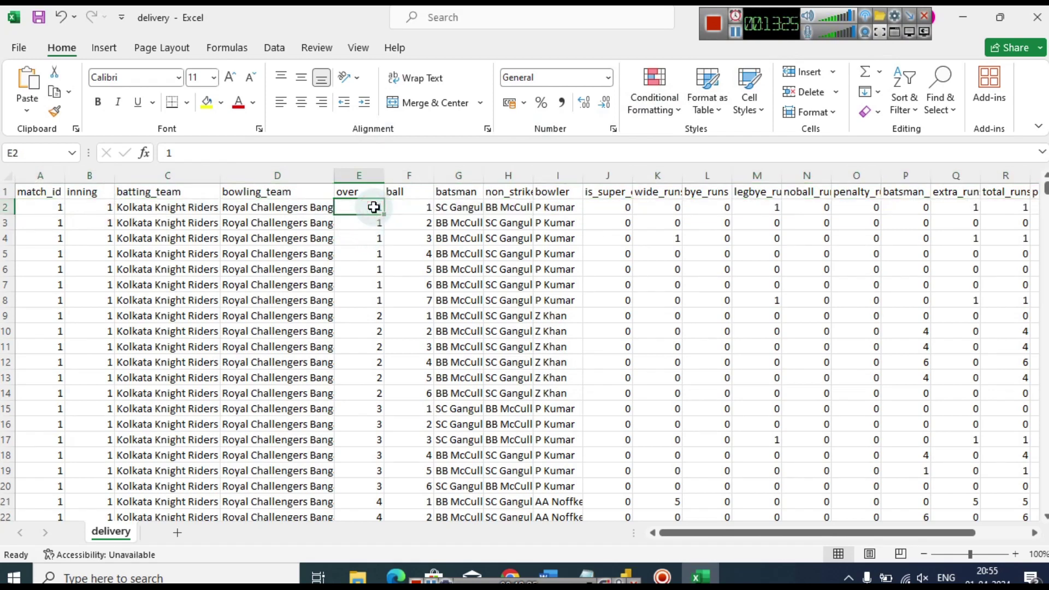
key(Right)
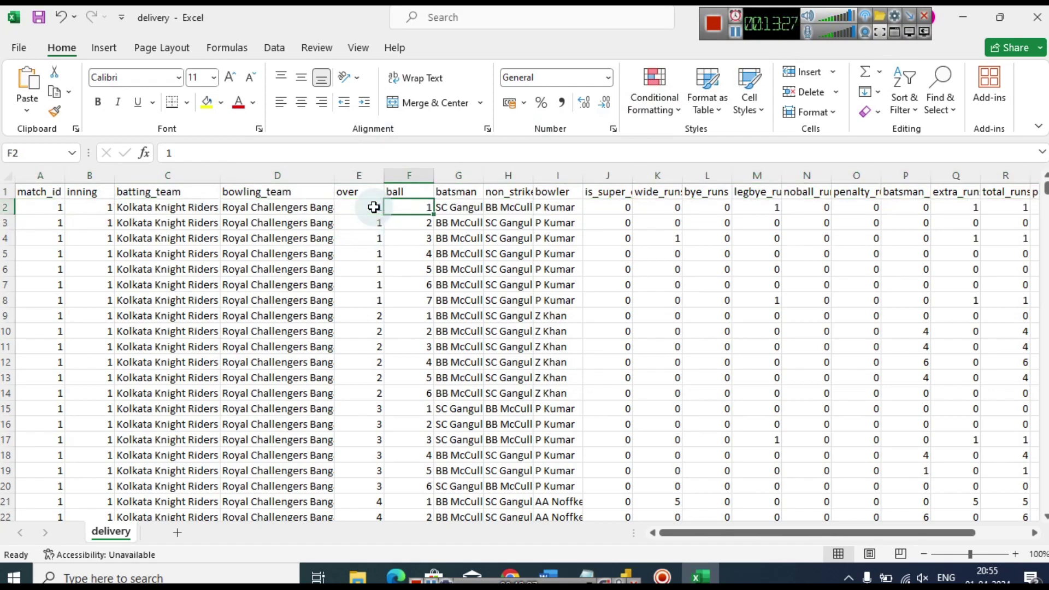
key(Right)
key(Right)
key(Left)
key(Right)
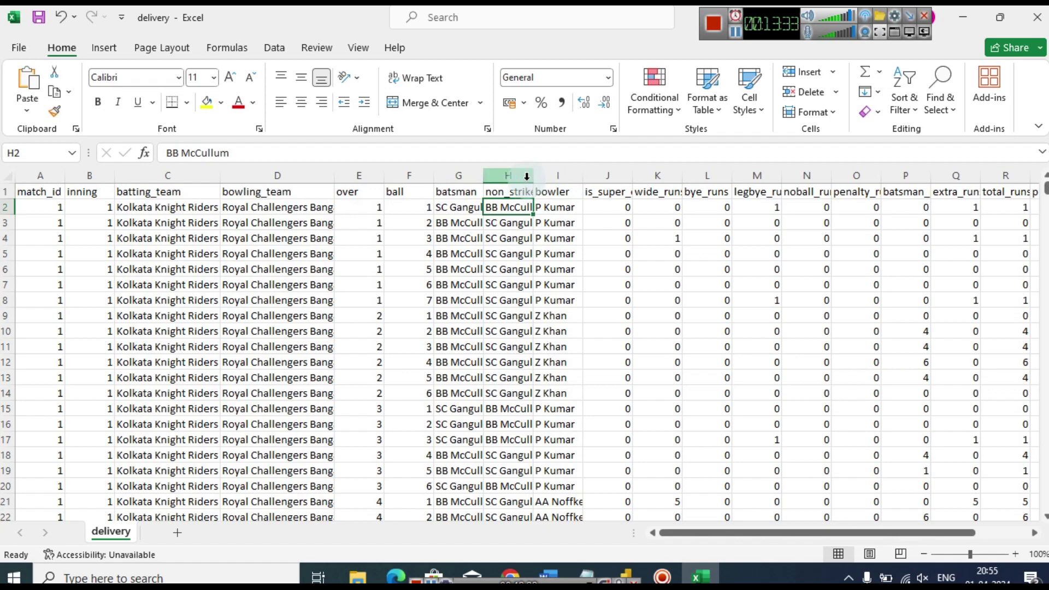
drag(533, 176, 552, 178)
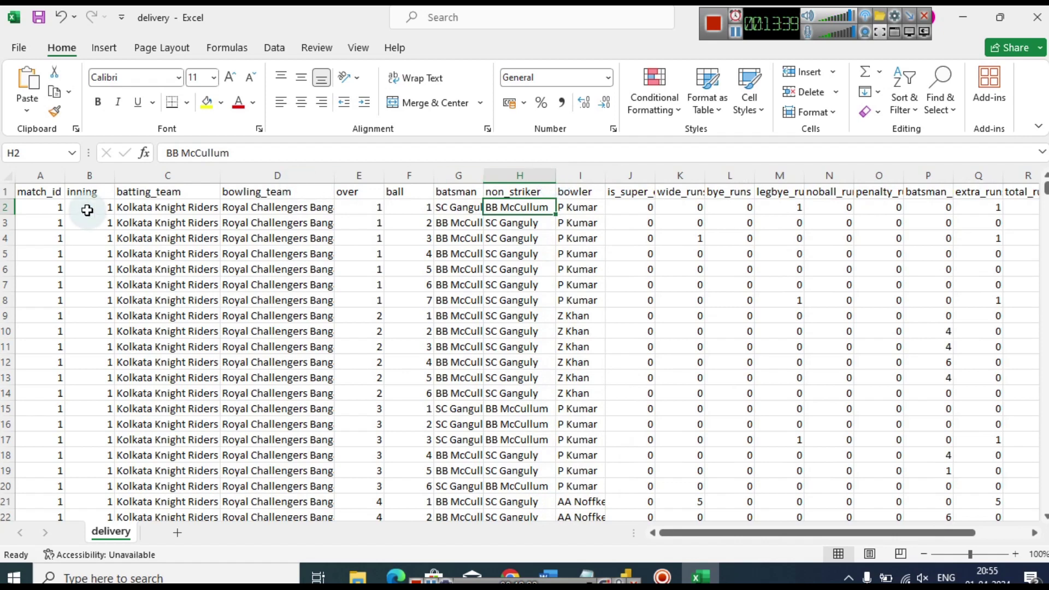
Go through the inning, bowler and extras cells of the first delivery and widen the legbye_runs column.
click(65, 206)
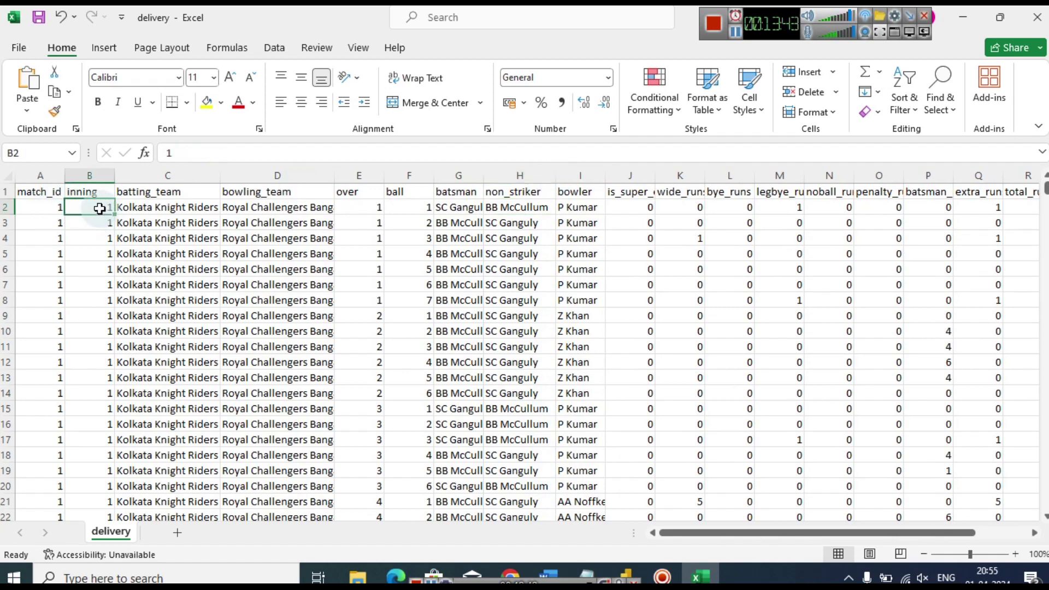
click(566, 211)
key(Right)
key(Right)
key(Right)
key(Right)
key(Right)
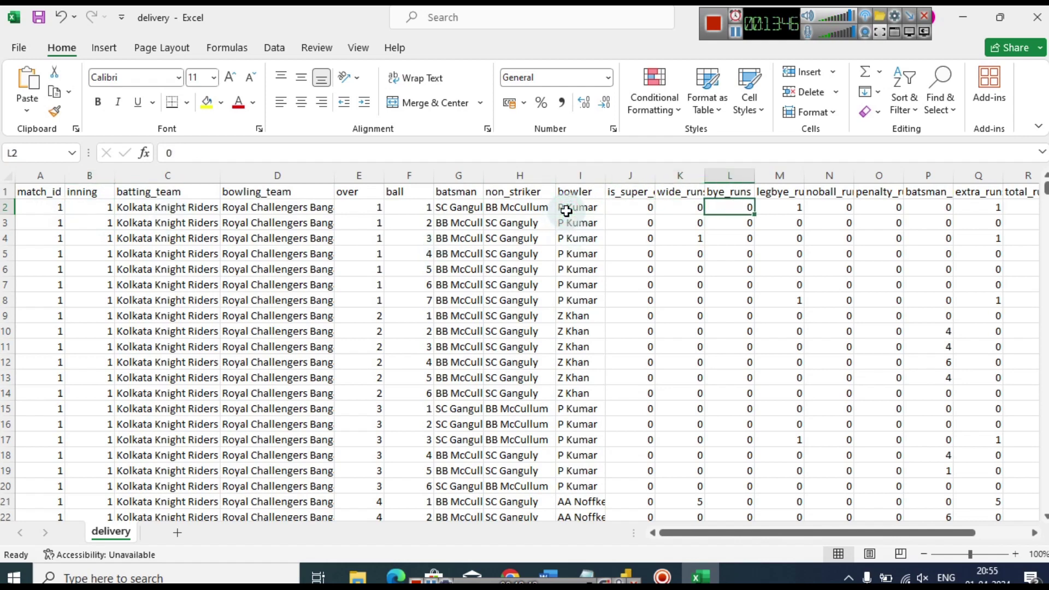
key(Left)
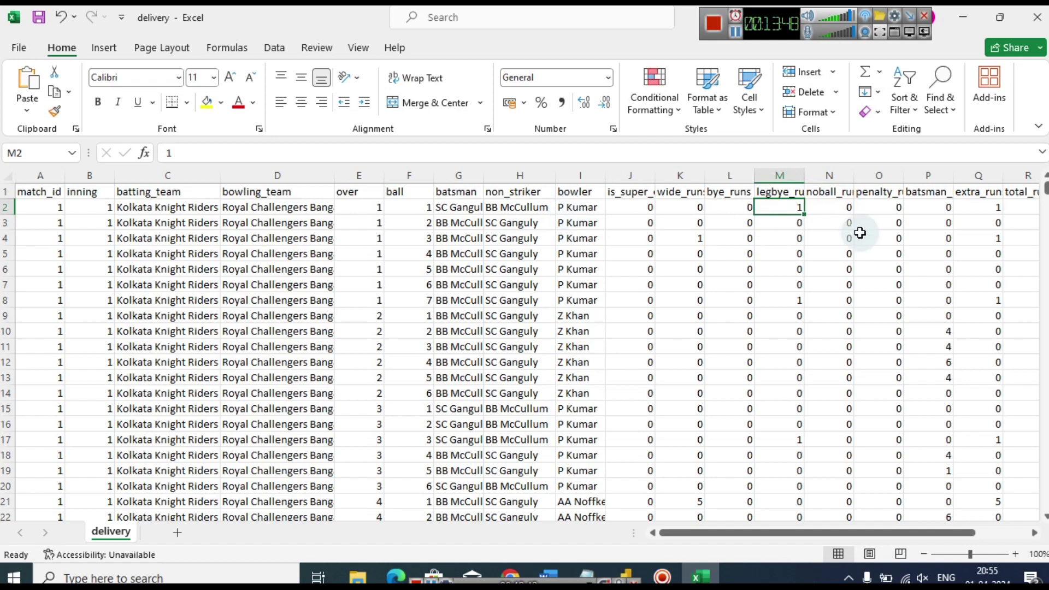
drag(804, 175, 848, 178)
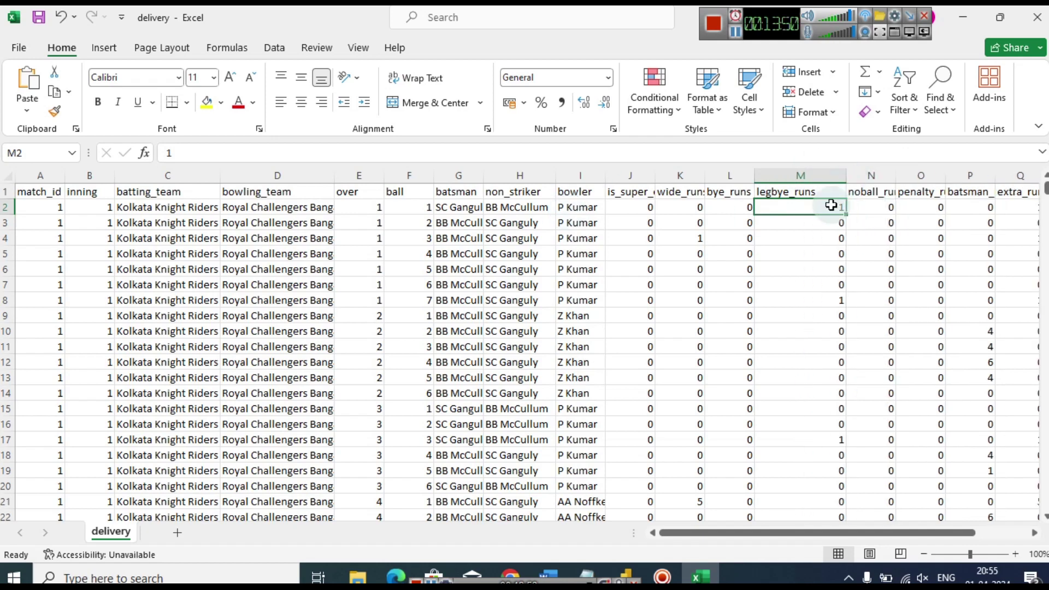
Examine the first delivery's remaining columns, from noball runs through total runs to the dismissal details.
key(Right)
key(Right)
key(Right)
key(Right)
key(Right)
key(Right)
key(Right)
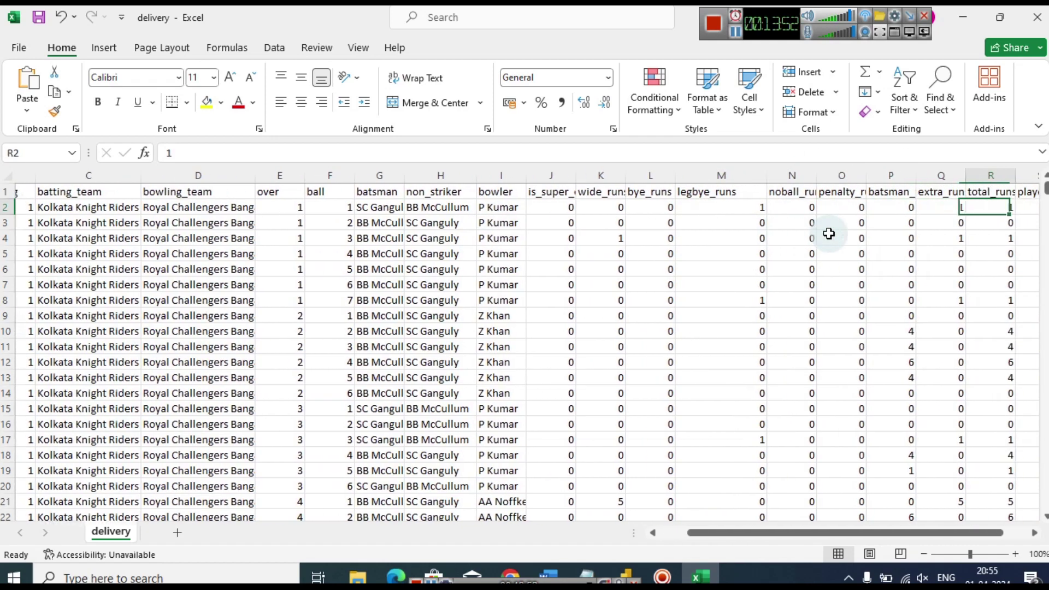
key(Right)
key(Left)
key(Left)
key(Left)
key(Left)
key(Left)
key(Left)
key(Left)
key(Left)
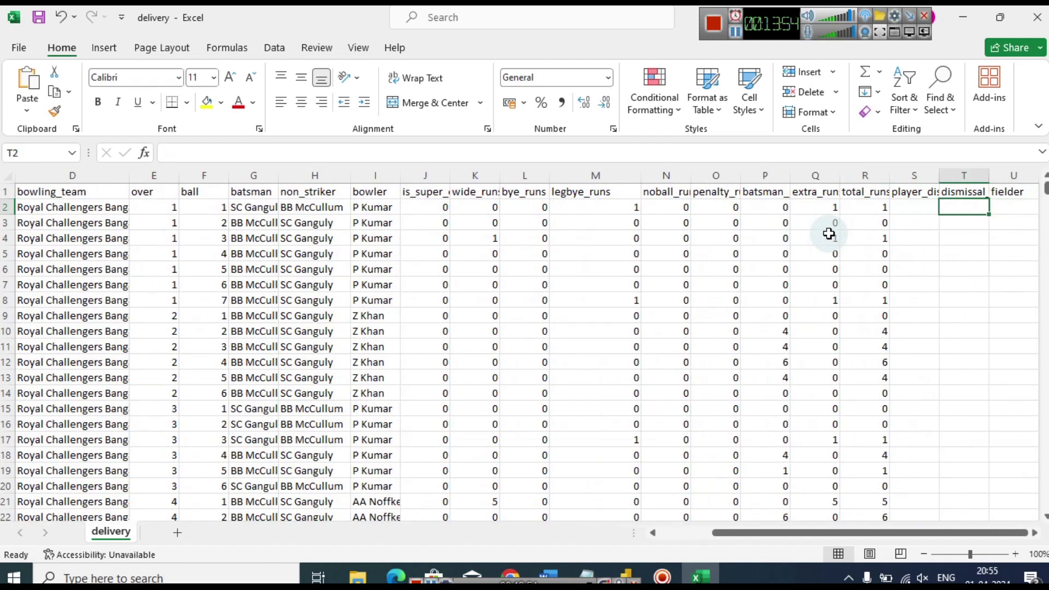
key(Right)
key(Right)
key(Right)
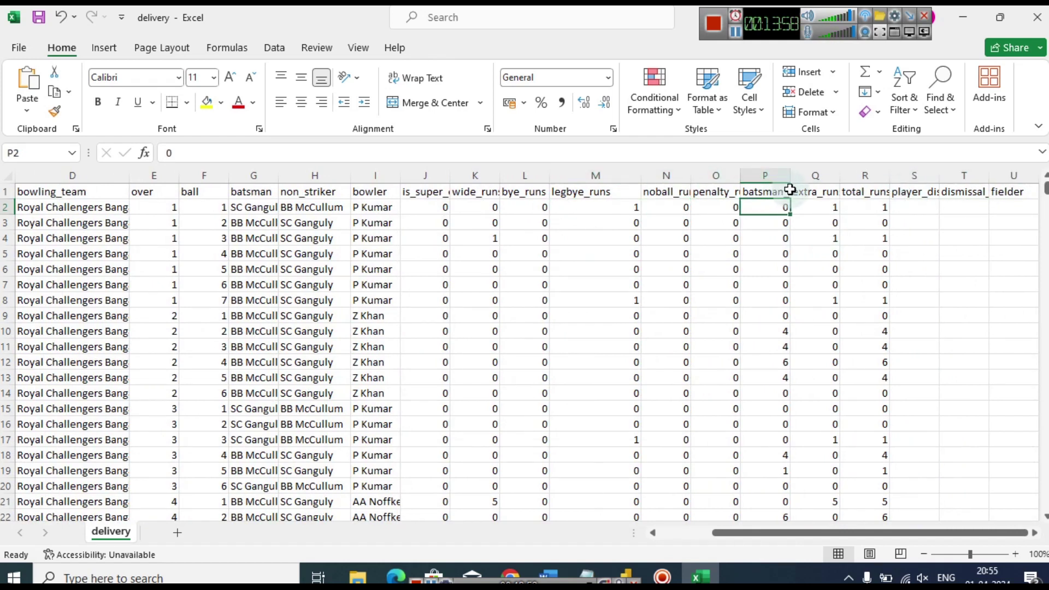
Widen the batsman_runs column and inspect a delivery scored as 4 and one scored as 6.
drag(790, 175, 839, 168)
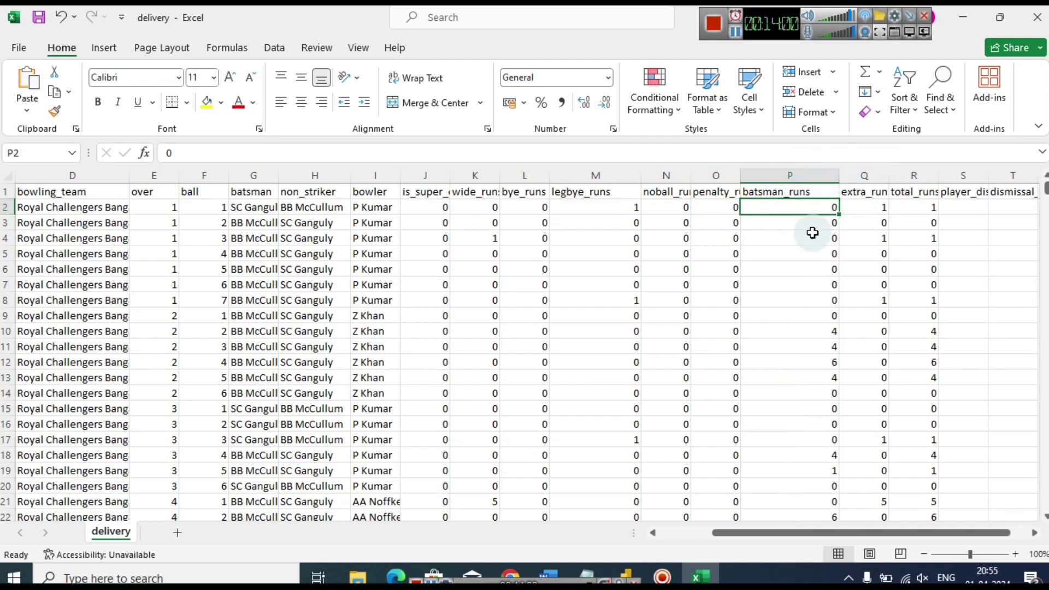
click(829, 331)
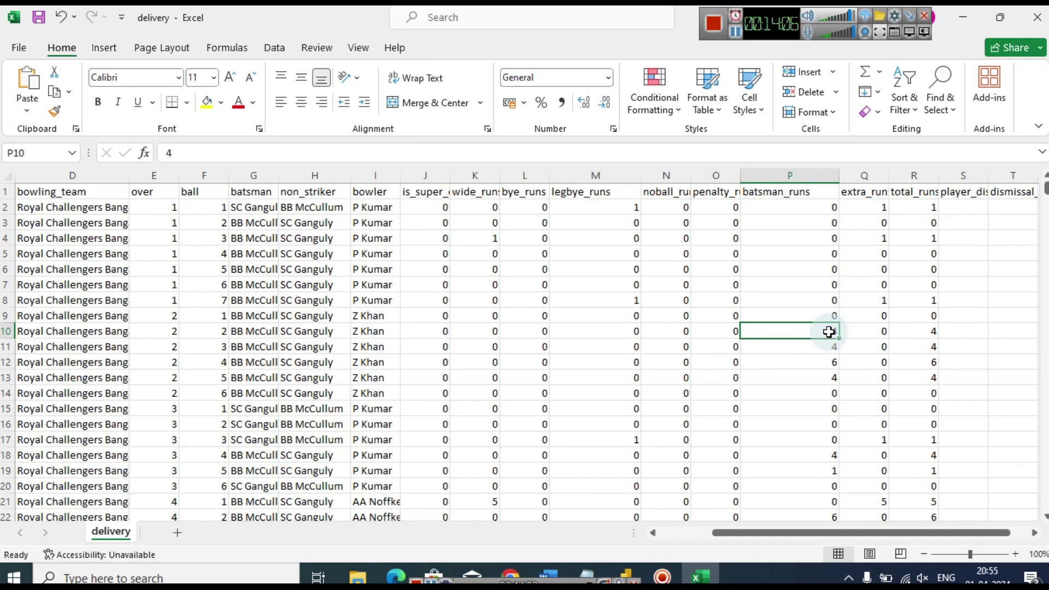
click(826, 363)
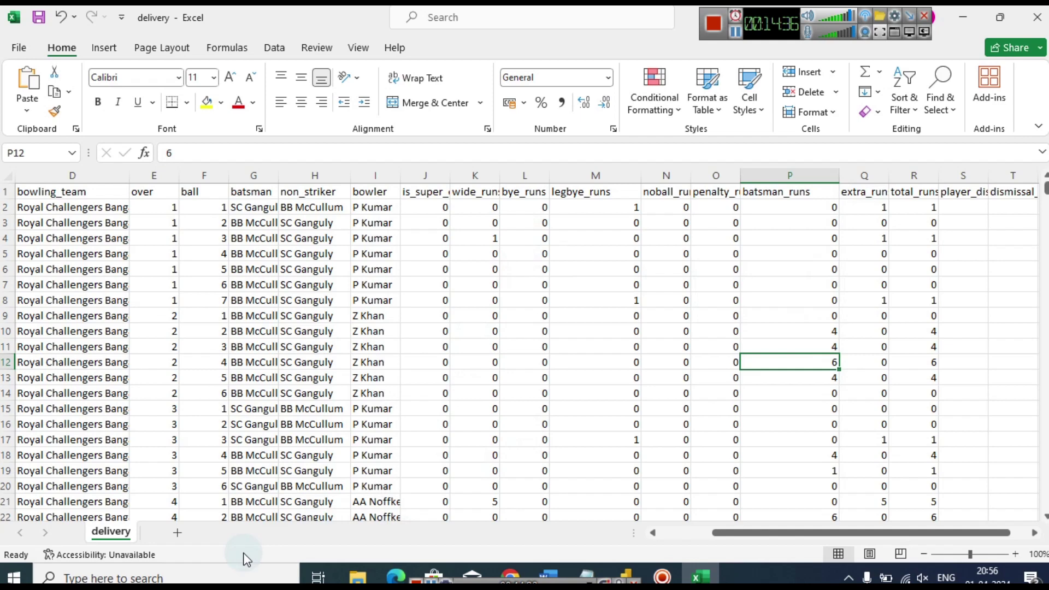
Launch a new Power BI Desktop report and dismiss its start screen.
click(217, 578)
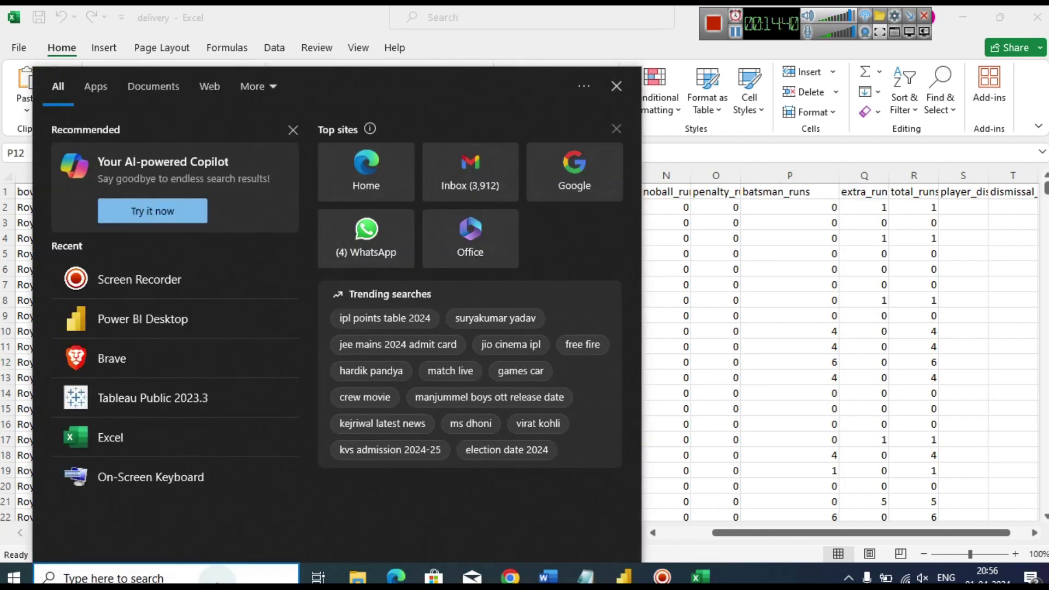
click(186, 306)
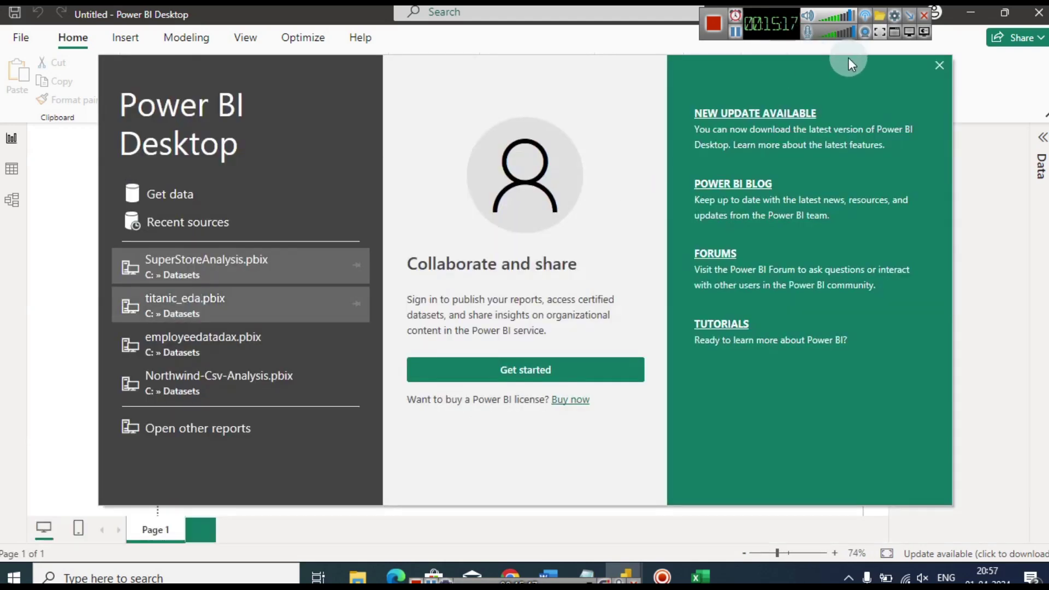
click(934, 62)
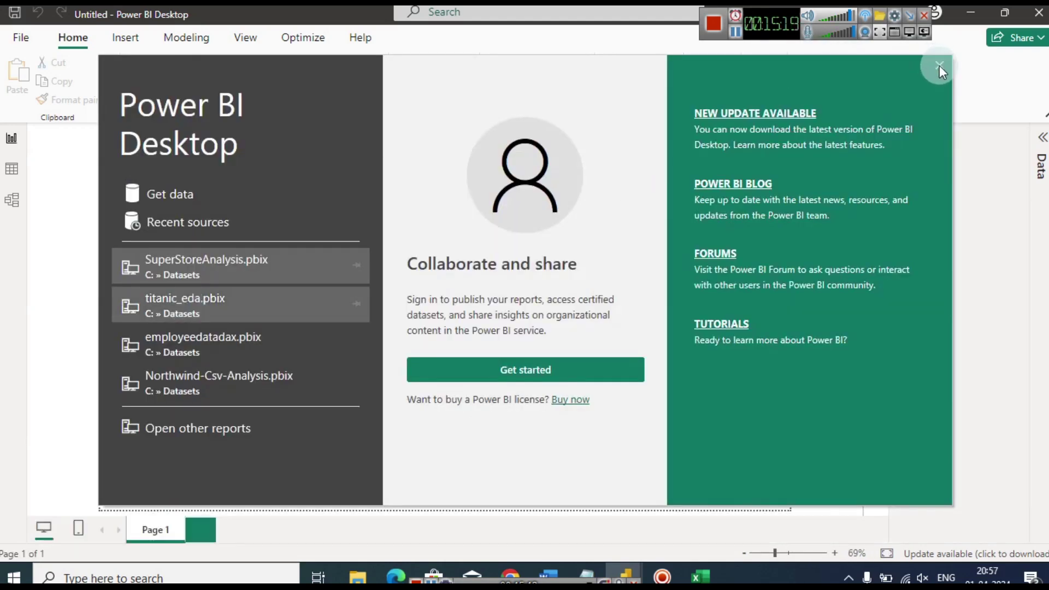
click(942, 65)
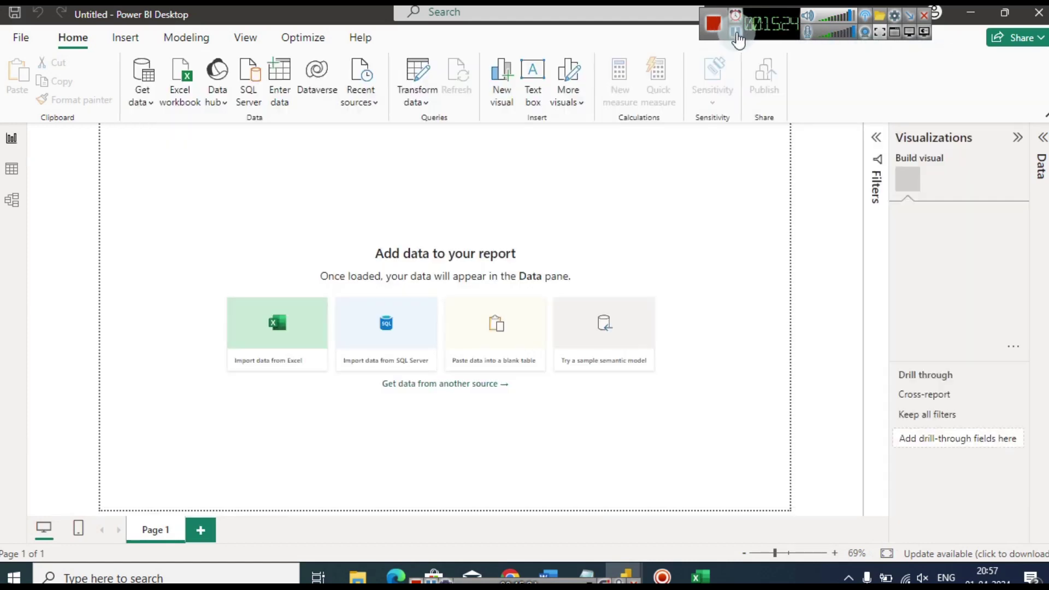
Load delivery.csv into the new report and show the data fields.
click(736, 31)
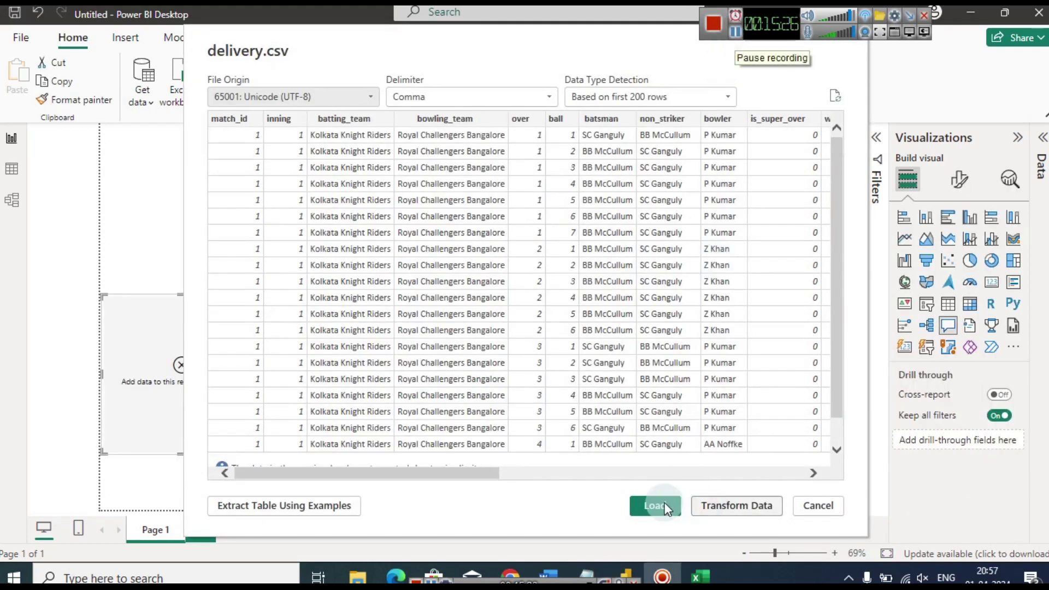
click(656, 505)
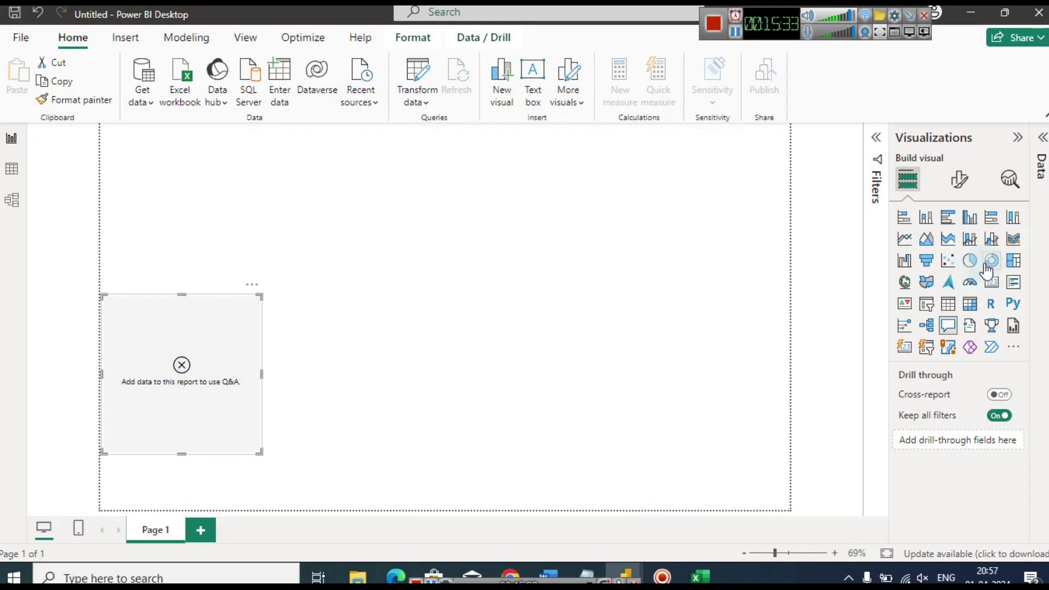
click(1041, 146)
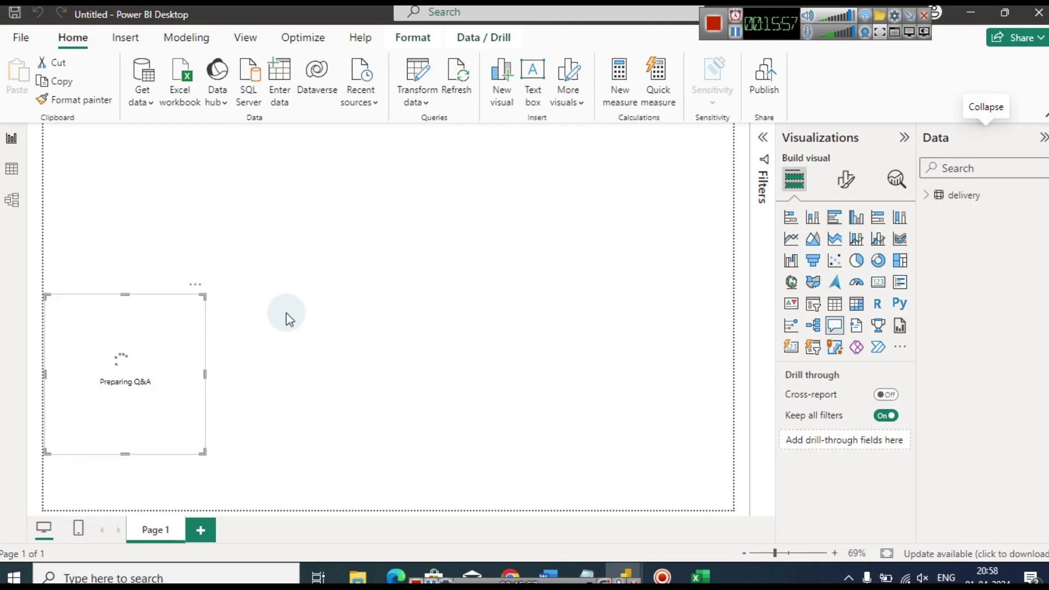
Remove the Q&A visual from the report page and expand the delivery table's field list.
click(195, 283)
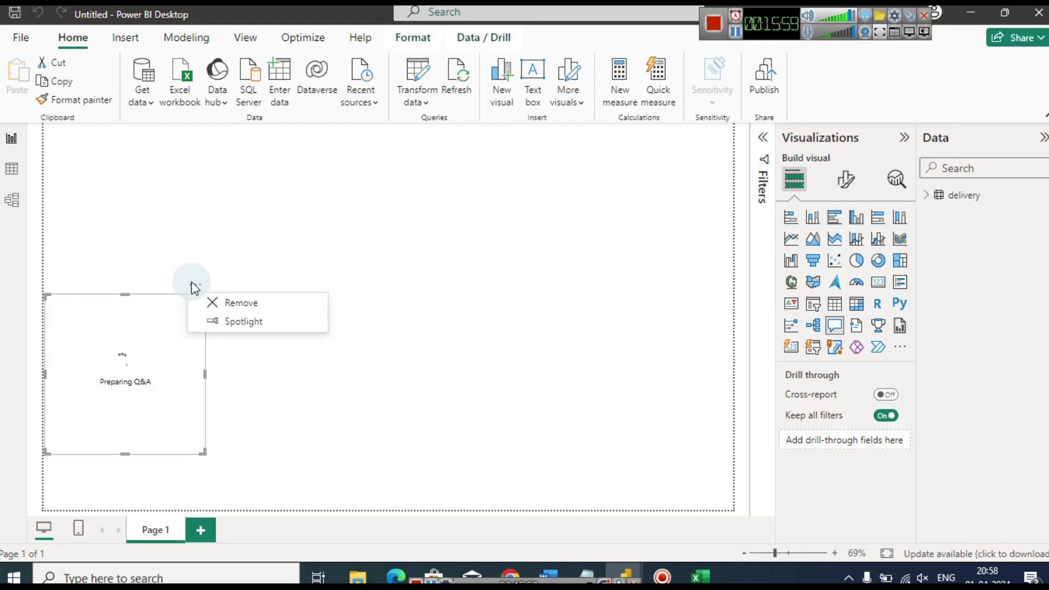
click(222, 302)
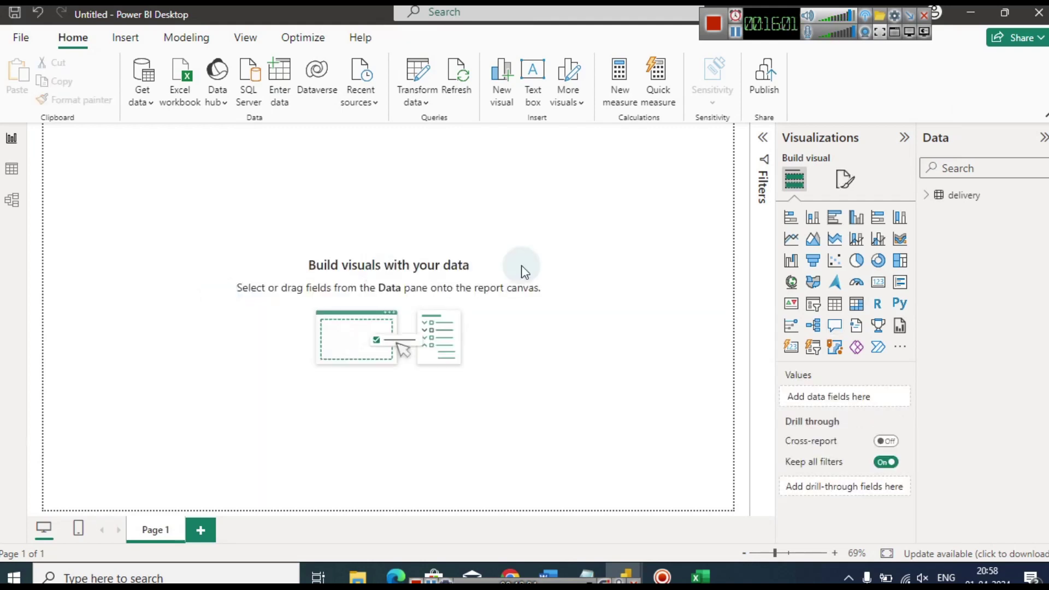
click(925, 196)
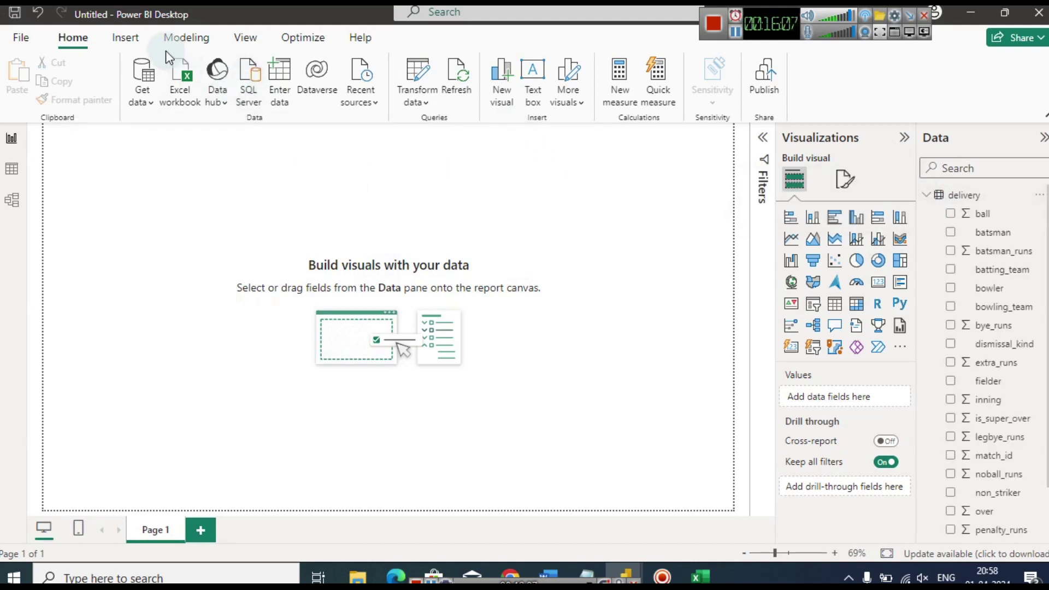
Add a calculated column to the delivery table and name it IsFour in its formula.
click(130, 36)
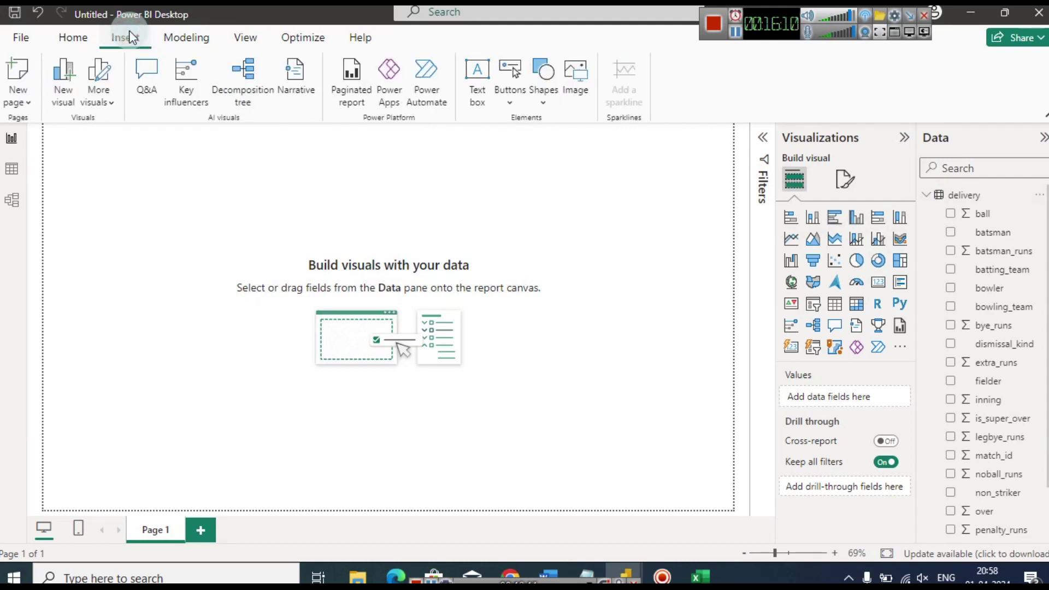
click(186, 36)
click(166, 88)
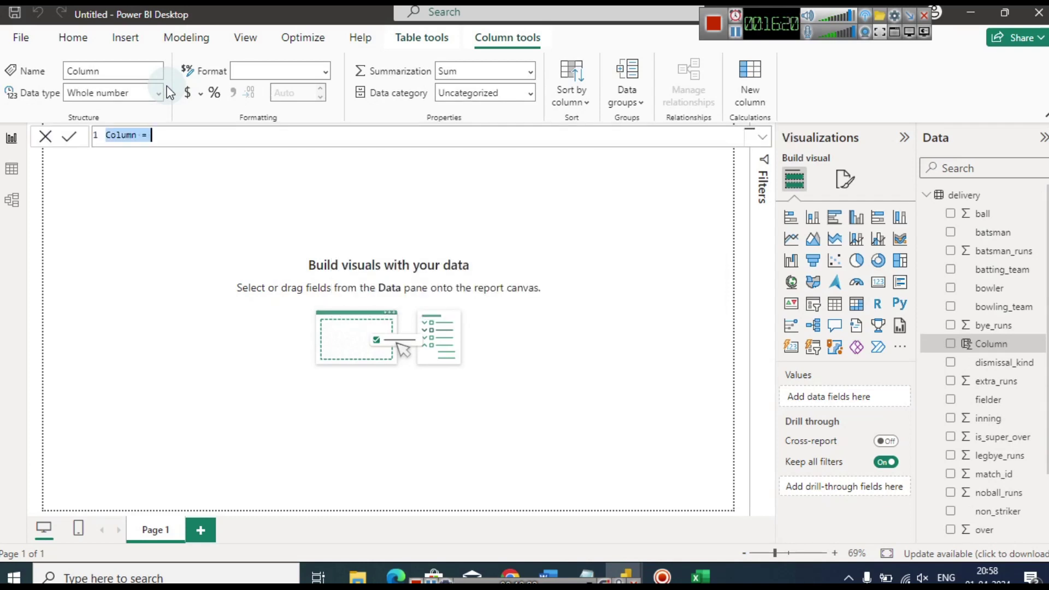
key(Home)
text(Is)
key(shift+Right)
key(shift+Right)
key(shift+Right)
key(shift+Right)
key(shift+Right)
key(shift+Right)
text(Four)
key(End)
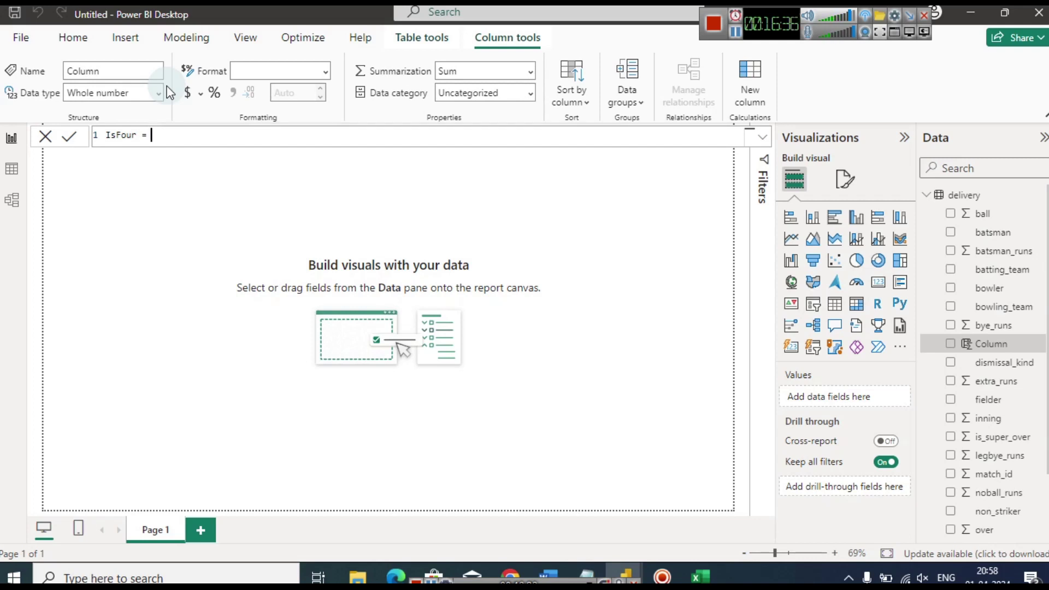
Complete the IsFour column's formula as IF(delivery[batsman_runs] = 4, 1, 0) and commit it.
text(IF)
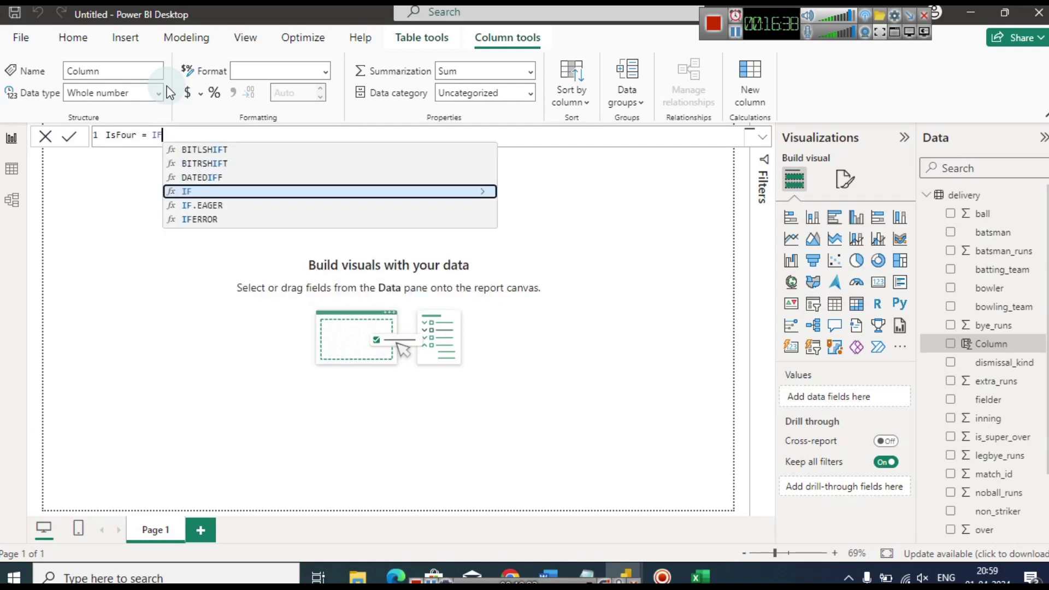
text(()
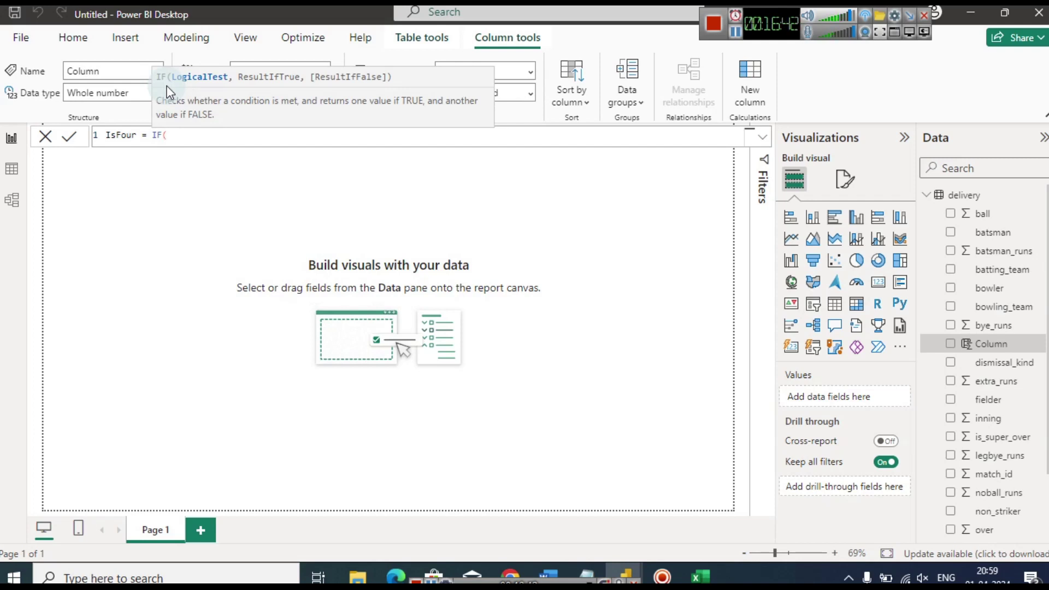
text(delivery)
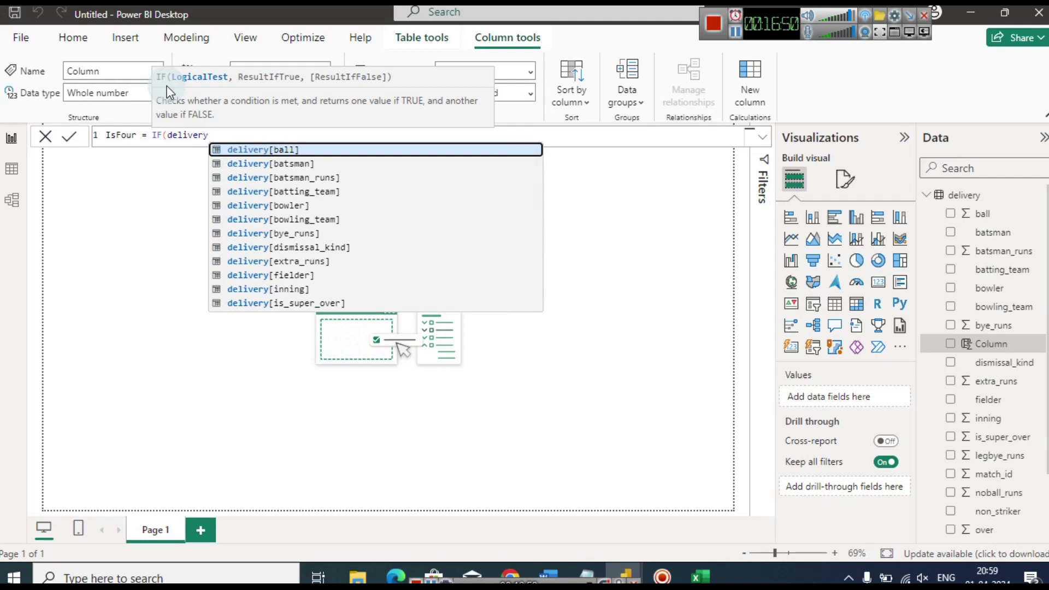
key(Down)
key(Down)
key(Tab)
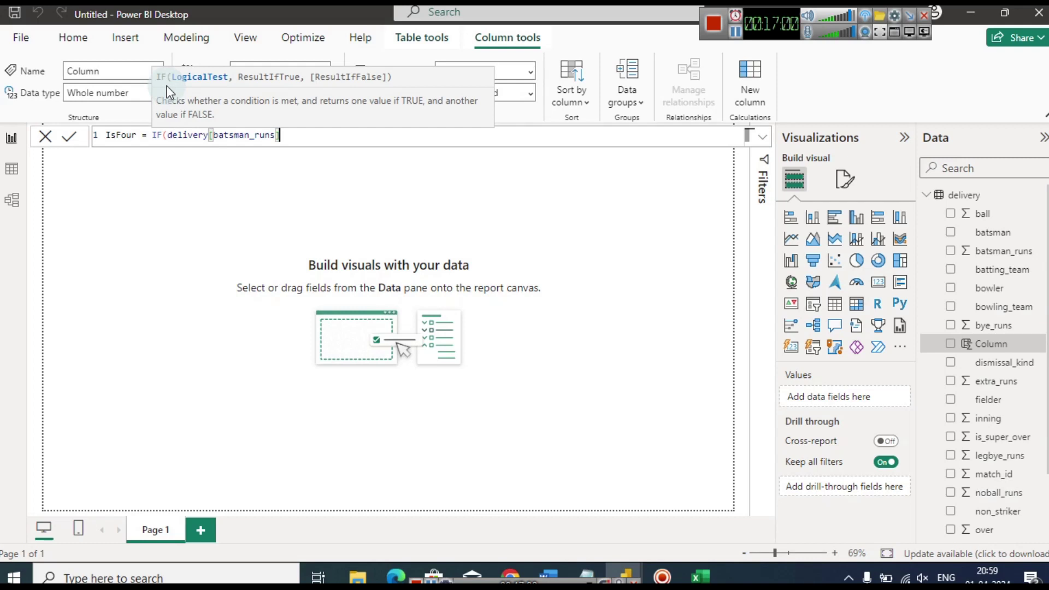
text(= 4,)
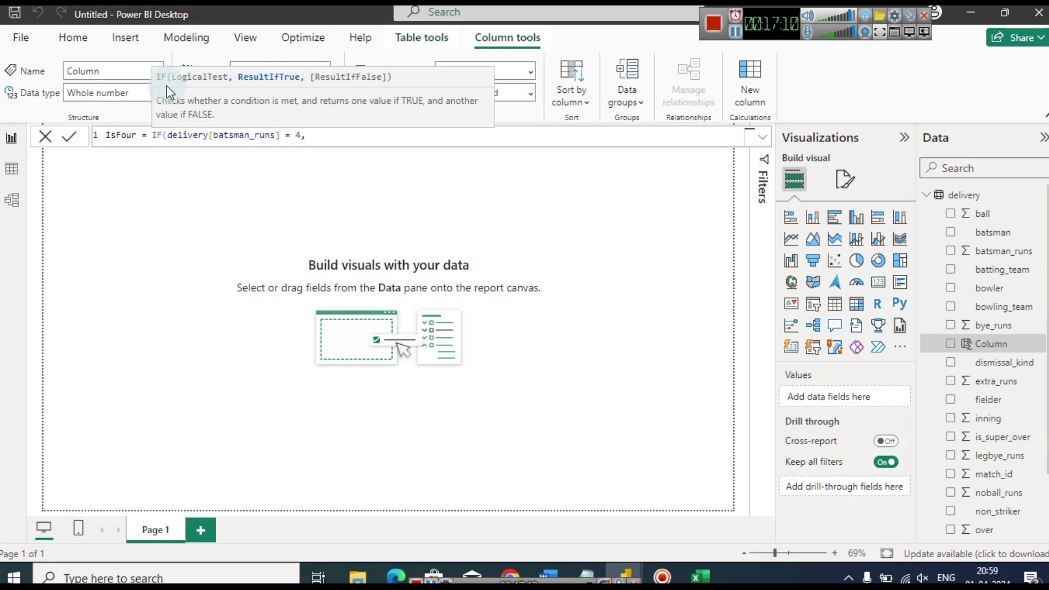
text(1)
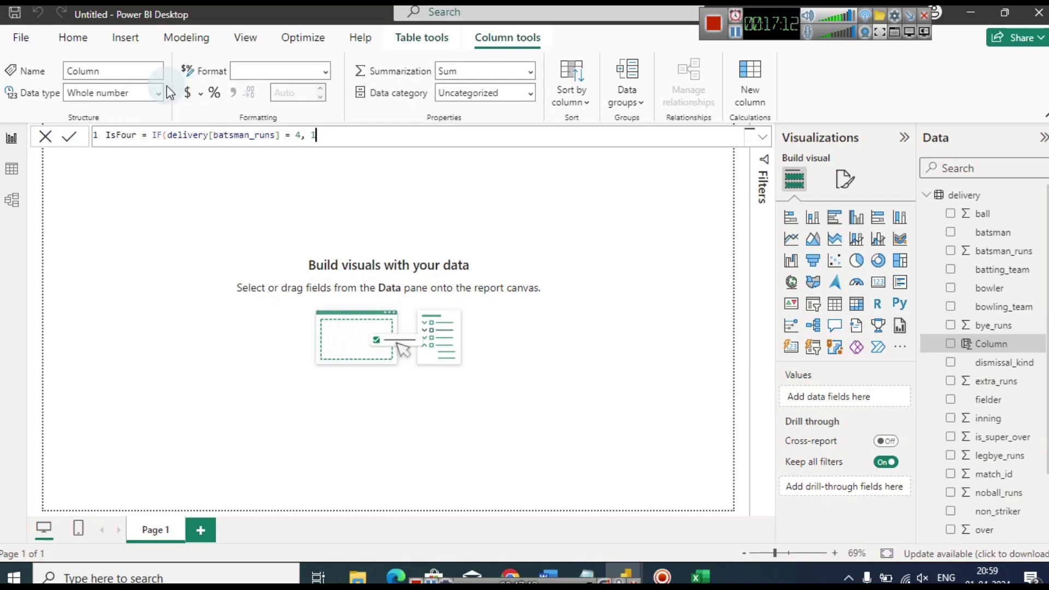
text(, )
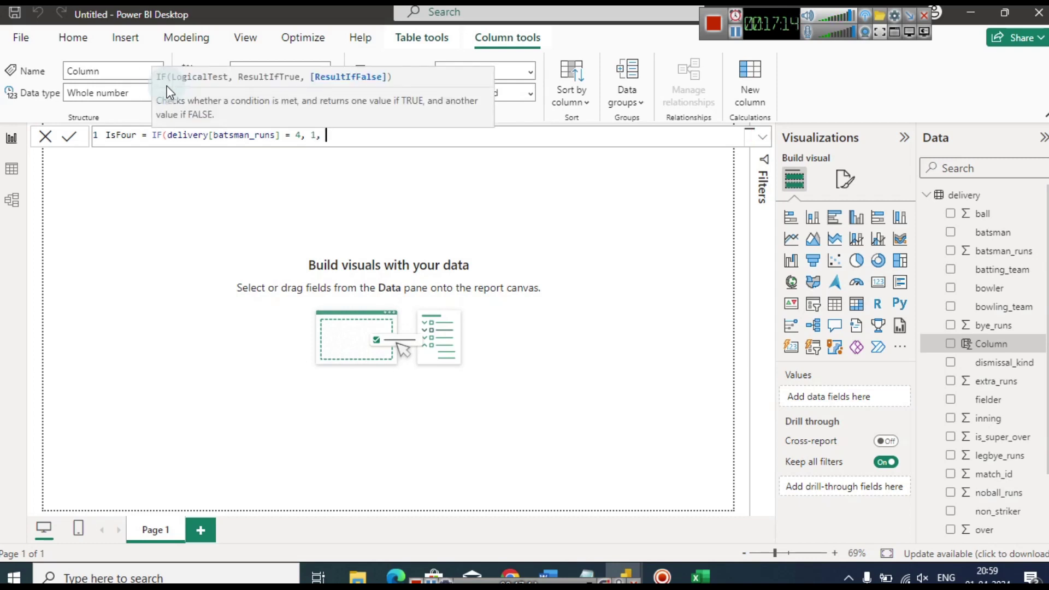
text(0))
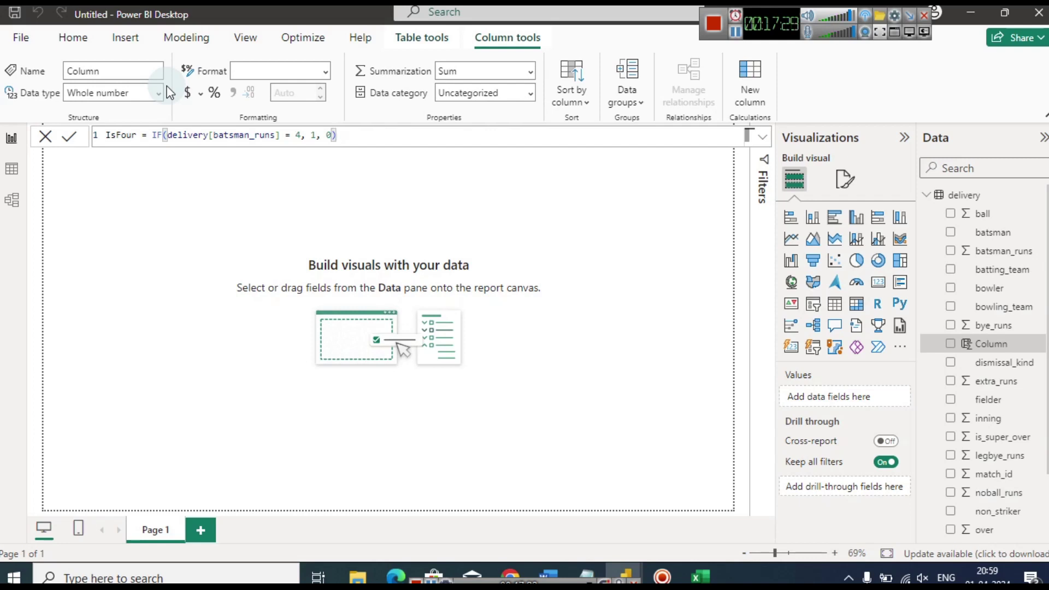
click(70, 137)
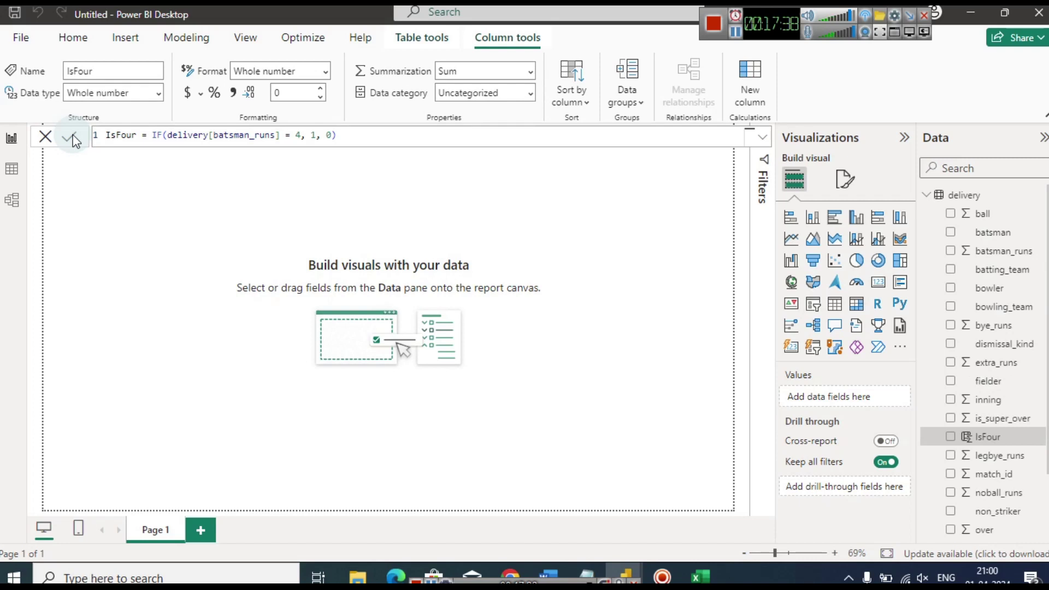
Check the batsman_runs values in the Excel delivery sheet, and view the IsFour column in Power BI's delivery table data.
click(700, 576)
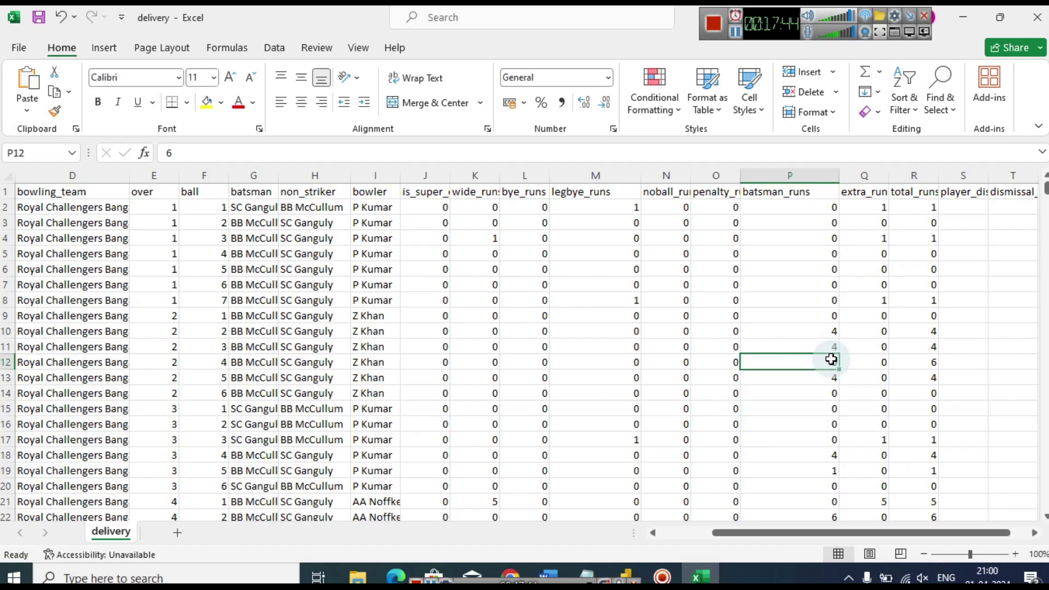
click(965, 28)
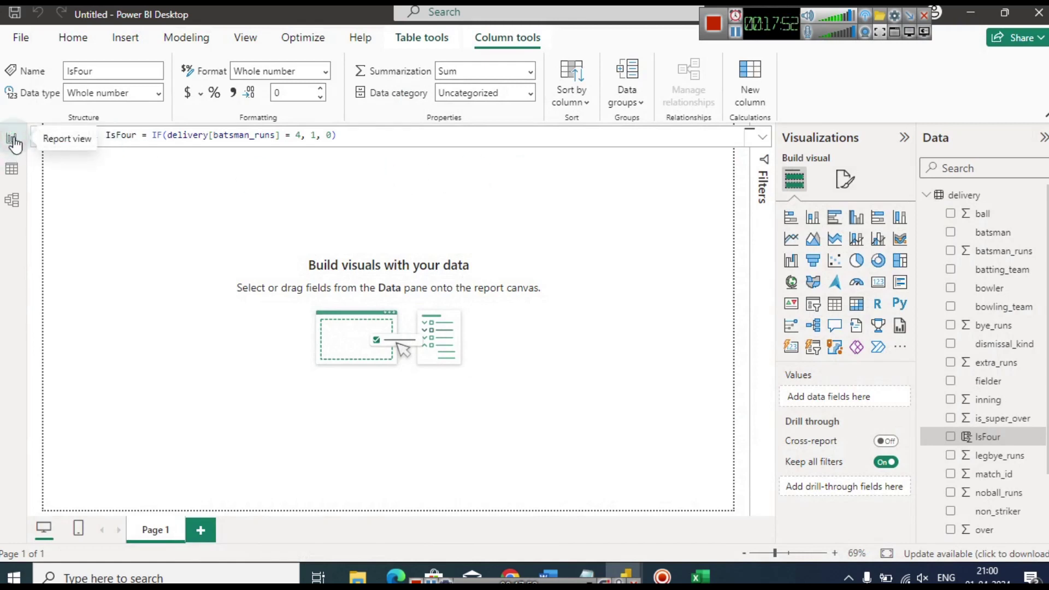
click(12, 166)
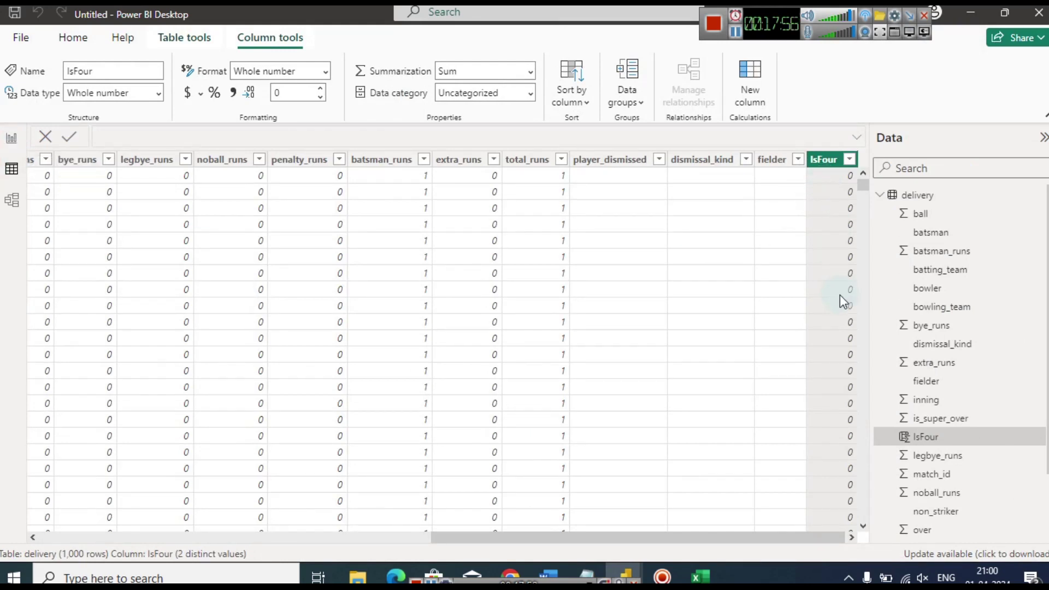
drag(864, 184, 818, 122)
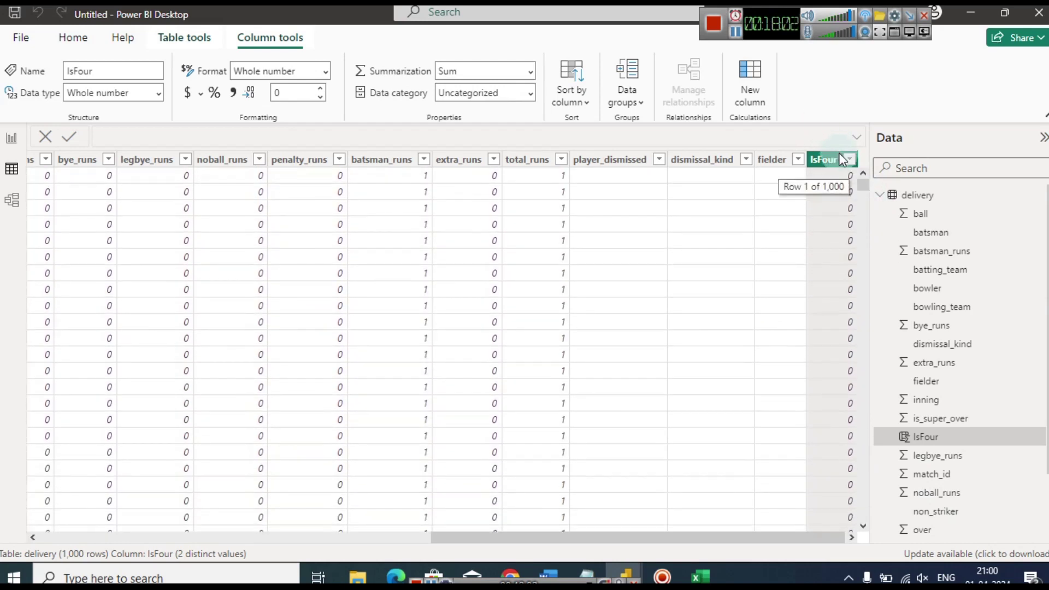
Sort the delivery table data by IsFour in descending order and select the batsman column.
right_click(823, 165)
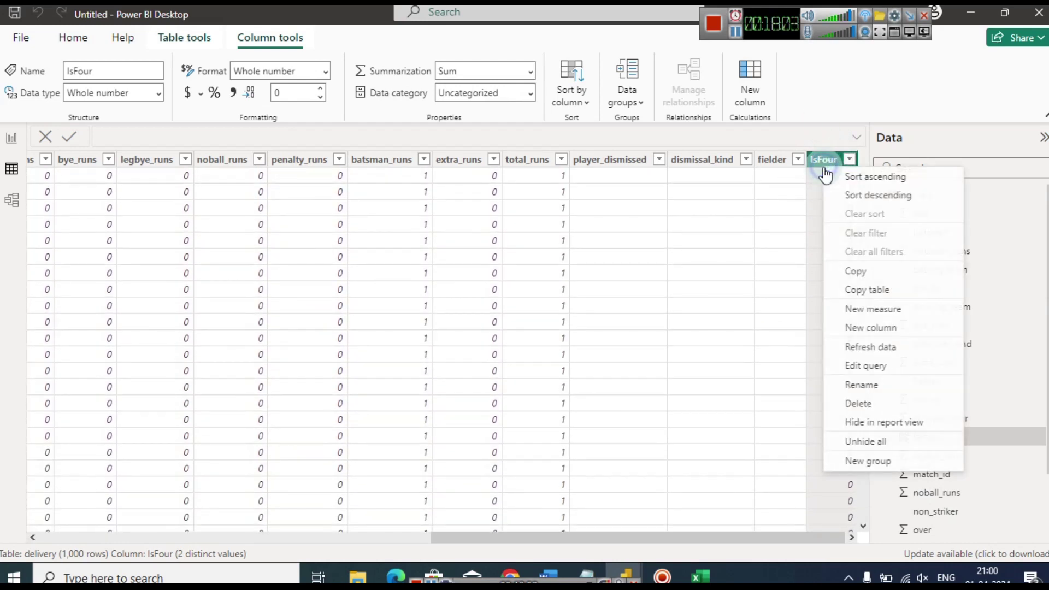
click(854, 195)
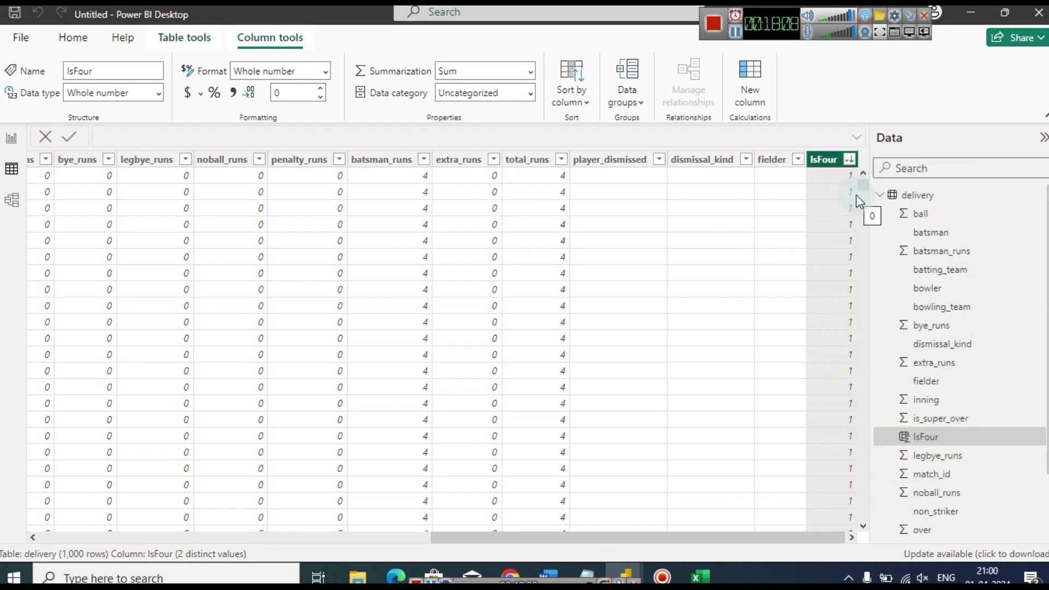
drag(717, 537, 356, 561)
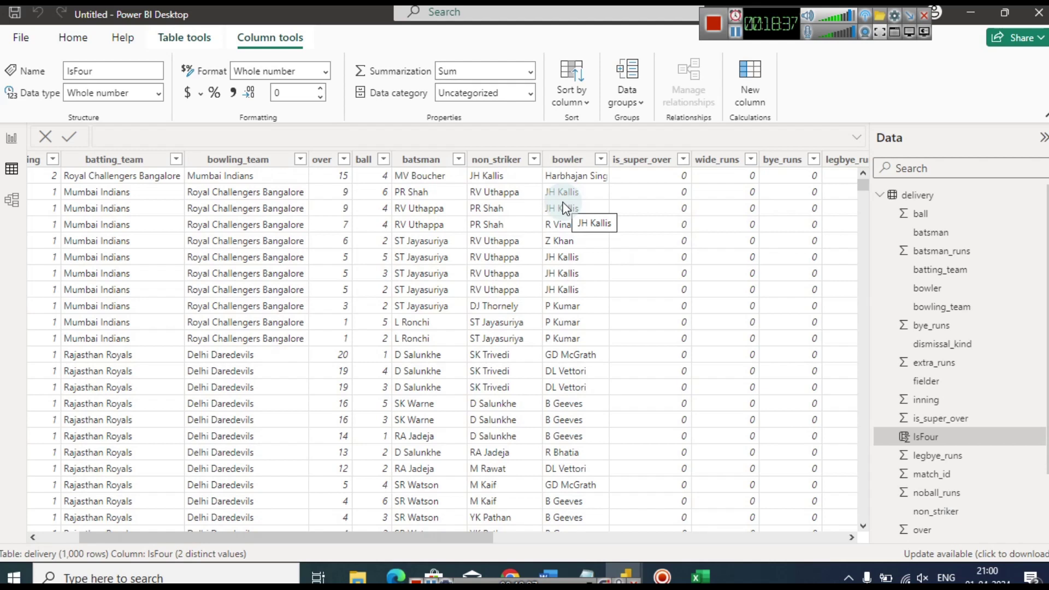
click(435, 174)
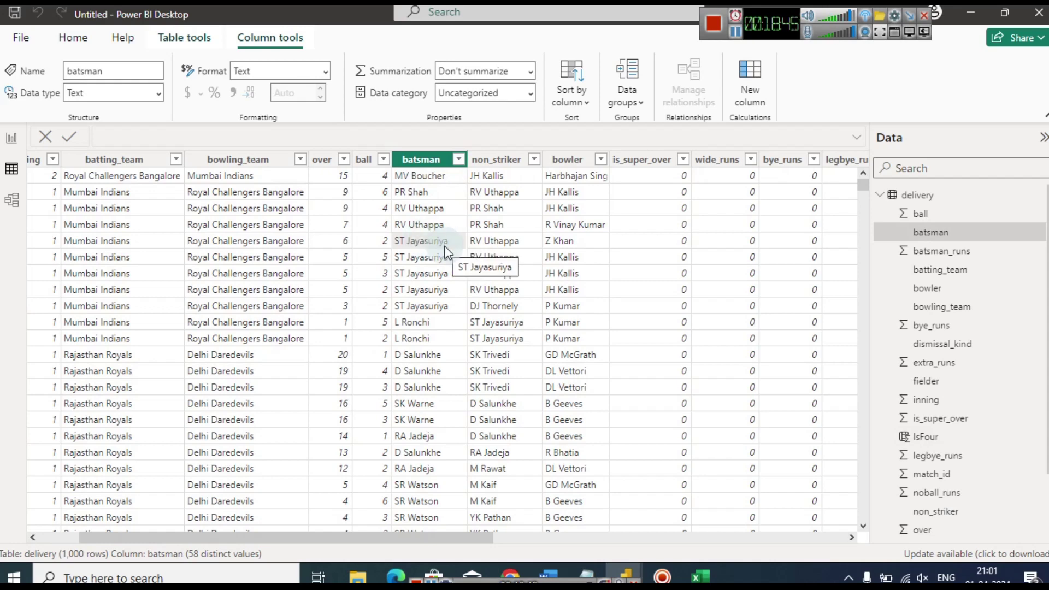
Create a table visual of batsman and the sum of IsFour on the report page and enlarge it.
click(11, 142)
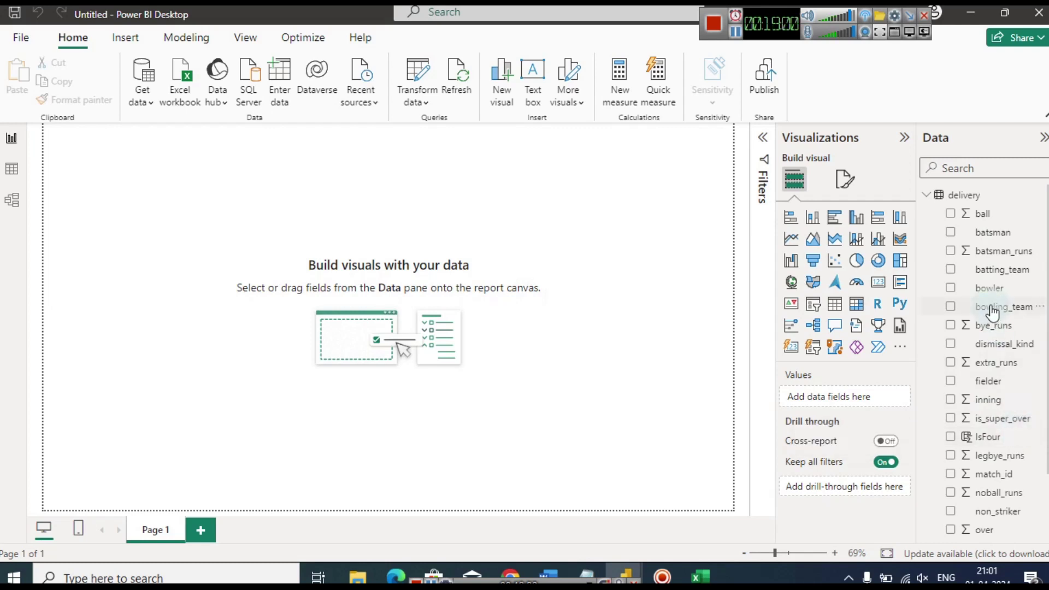
click(951, 232)
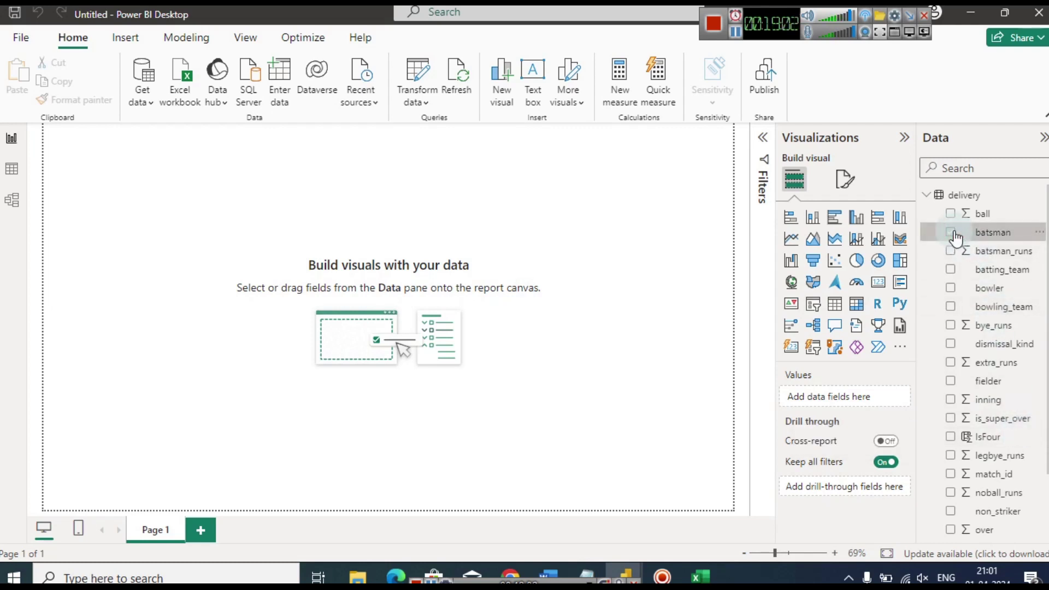
click(951, 437)
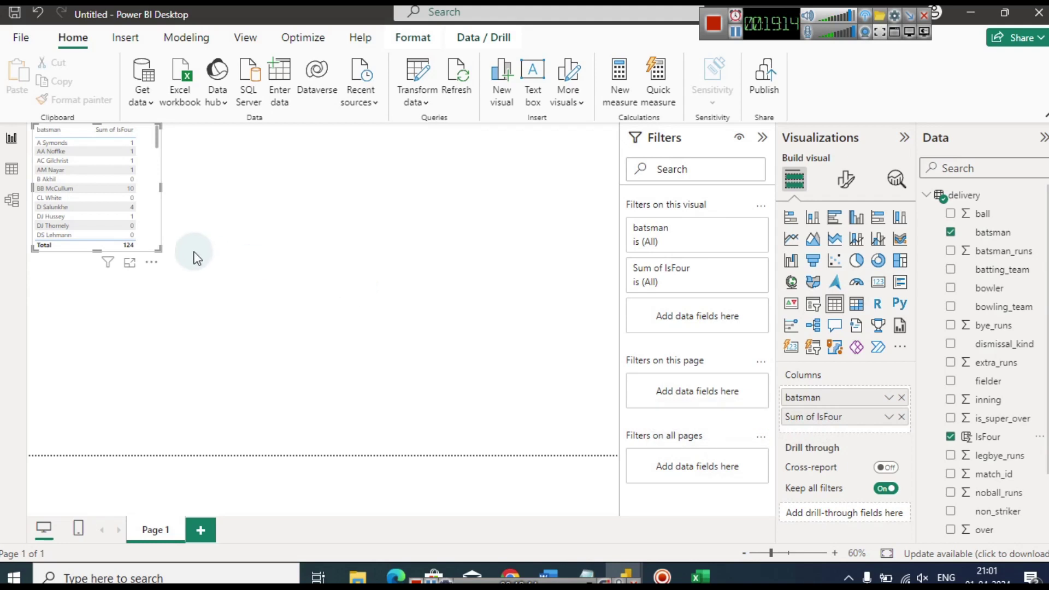
drag(156, 251, 407, 363)
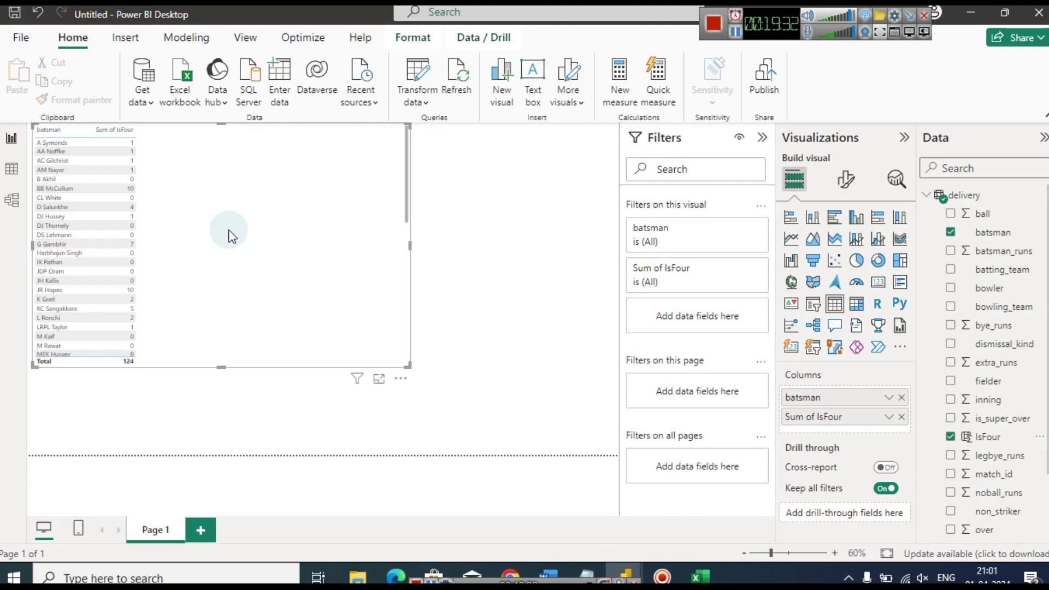
drag(405, 171, 404, 332)
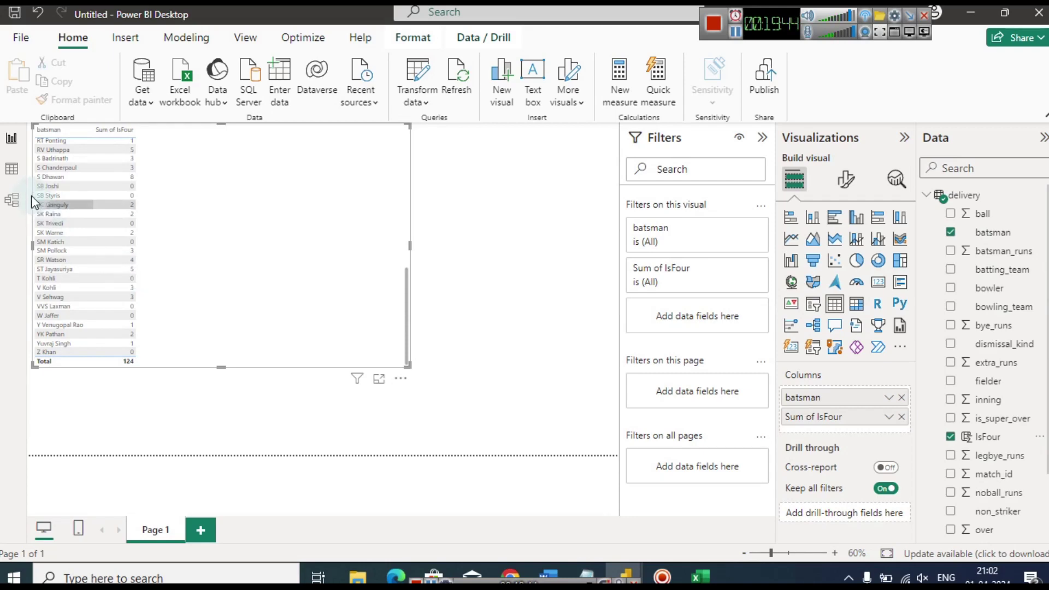
Examine the batsman entries in the sorted delivery data for the rows where a four was scored.
click(17, 170)
click(425, 241)
key(Down)
key(Down)
key(Down)
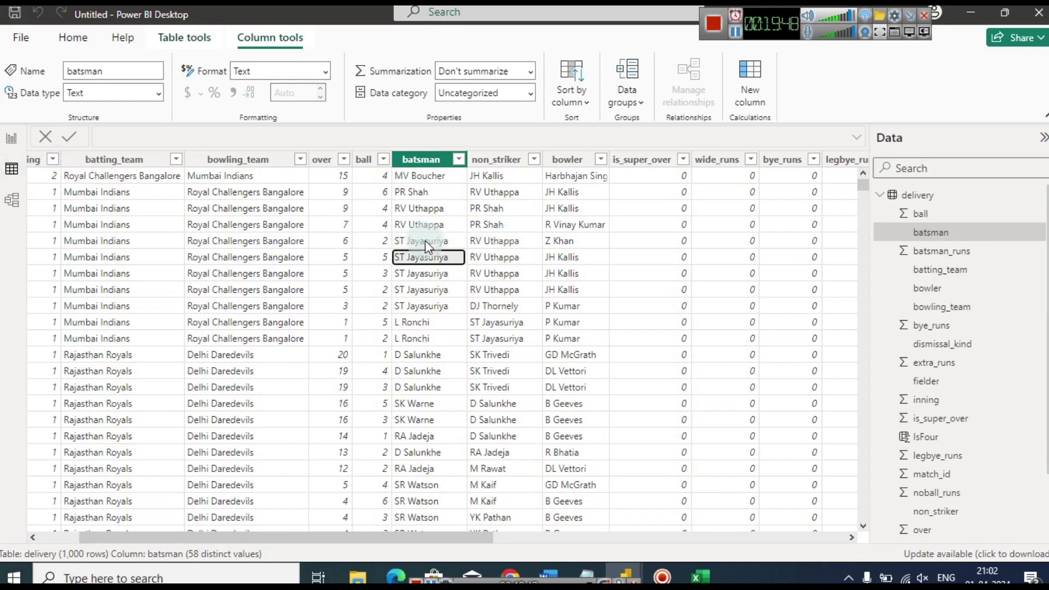
key(Down)
key(Down)
key(Down)
key(Down)
key(Down)
key(Down)
key(Down)
key(Down)
key(Down)
key(Down)
key(Down)
key(Down)
key(Down)
key(Down)
key(Down)
key(Down)
key(Down)
key(Down)
key(Down)
key(Down)
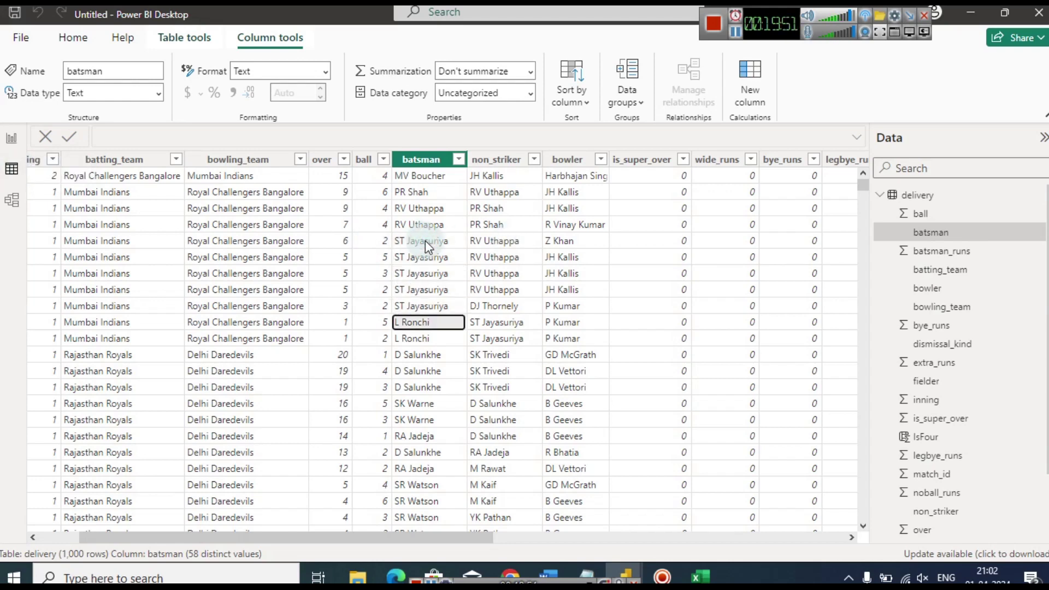
key(Down)
key(Down)
key(Down)
key(Down)
key(Down)
key(Down)
key(Down)
key(Down)
key(Down)
key(Down)
key(Down)
key(Down)
key(Down)
key(Down)
key(Down)
key(Down)
key(Down)
key(Down)
key(Down)
key(Down)
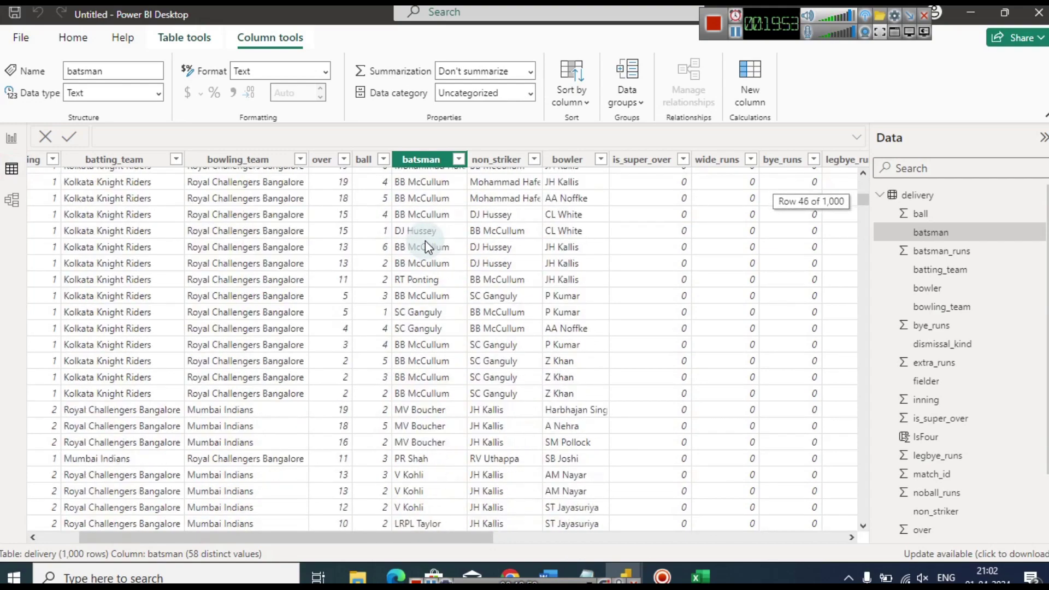
key(Down)
key(Down)
key(Down)
key(Down)
key(Down)
key(Down)
key(Down)
key(Down)
key(Down)
key(Down)
key(Down)
key(Down)
key(Down)
key(Down)
key(Down)
key(Down)
key(Down)
key(Down)
key(Down)
key(Down)
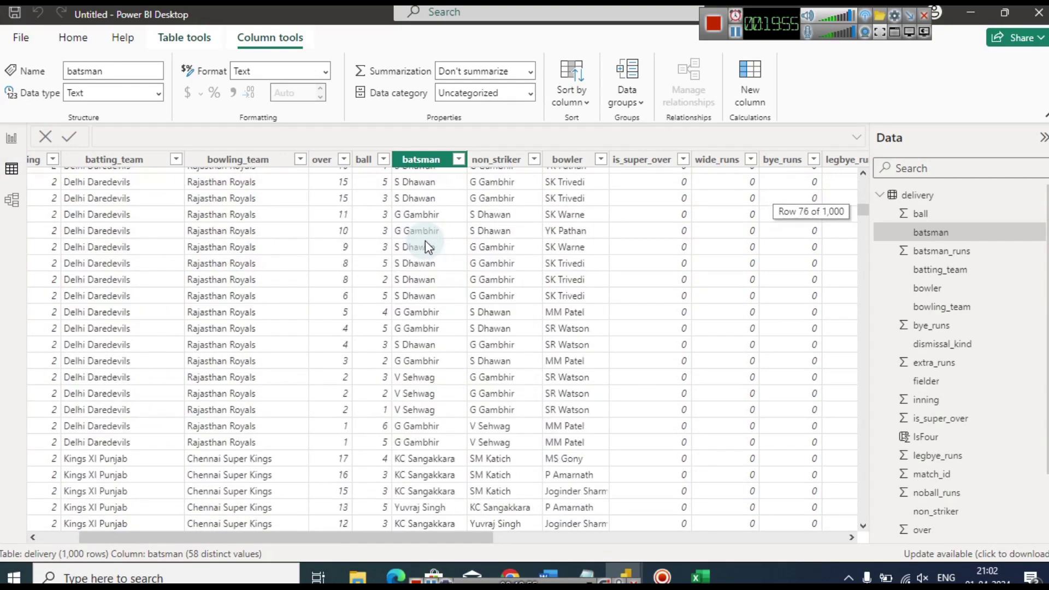
key(Down)
key(Down)
key(Down)
key(Down)
key(Down)
key(Down)
key(Down)
key(Down)
key(Down)
key(Down)
key(Up)
key(Up)
key(Up)
key(Up)
key(Up)
key(Up)
key(Up)
key(Up)
key(Up)
key(Up)
key(Up)
key(Up)
key(Up)
key(Up)
key(Up)
key(Up)
key(Up)
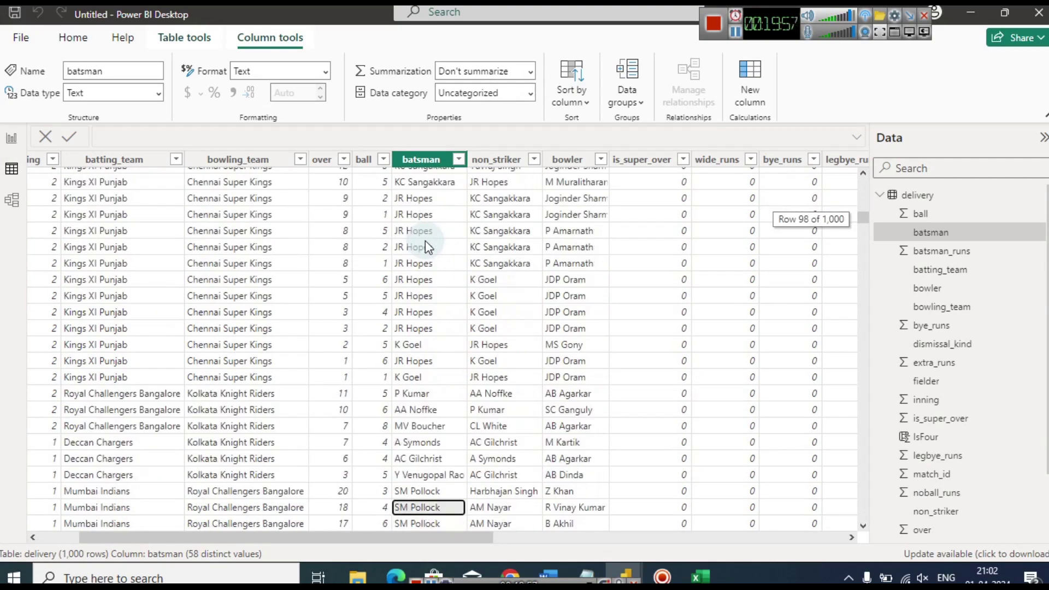
scroll(425, 247, up, 15)
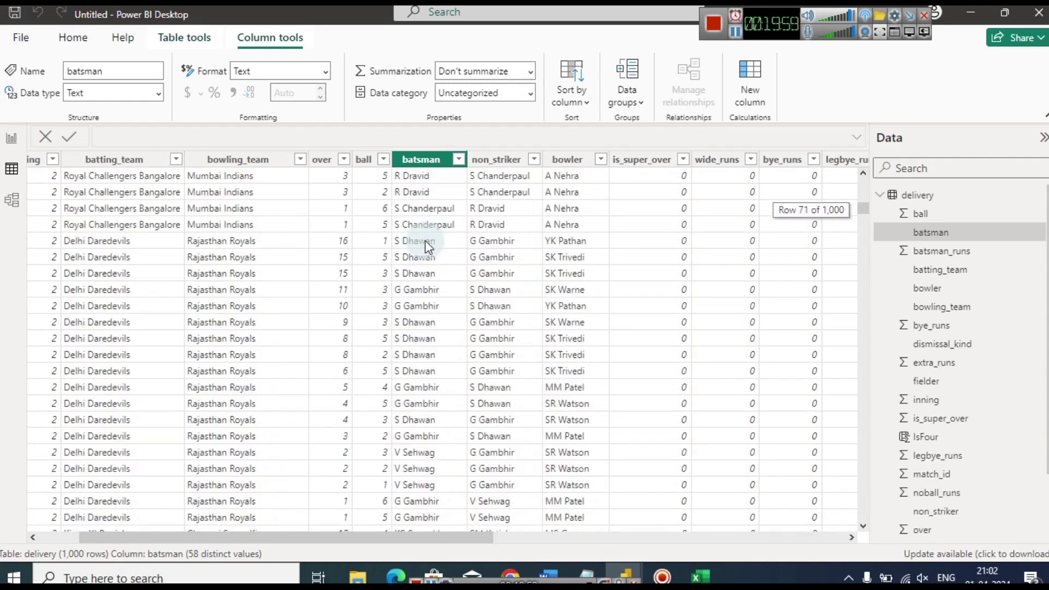
scroll(425, 241, up, 13)
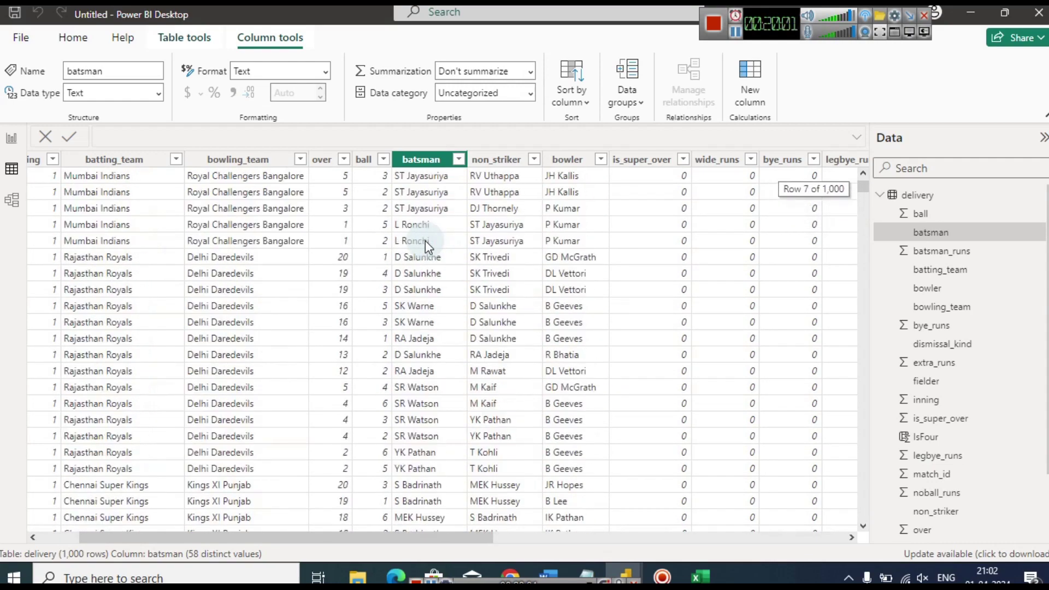
click(436, 291)
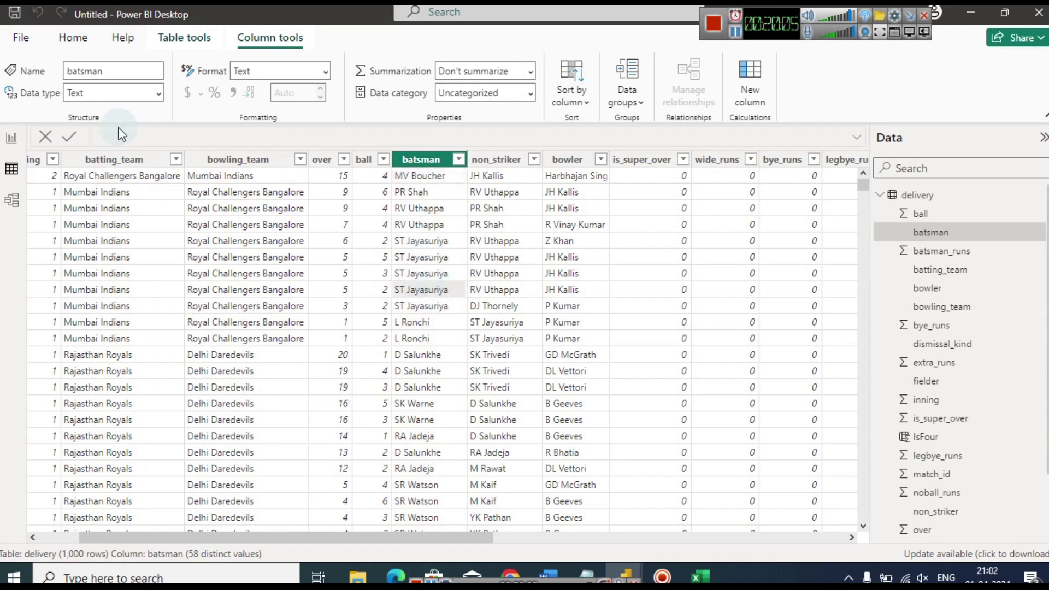
click(13, 170)
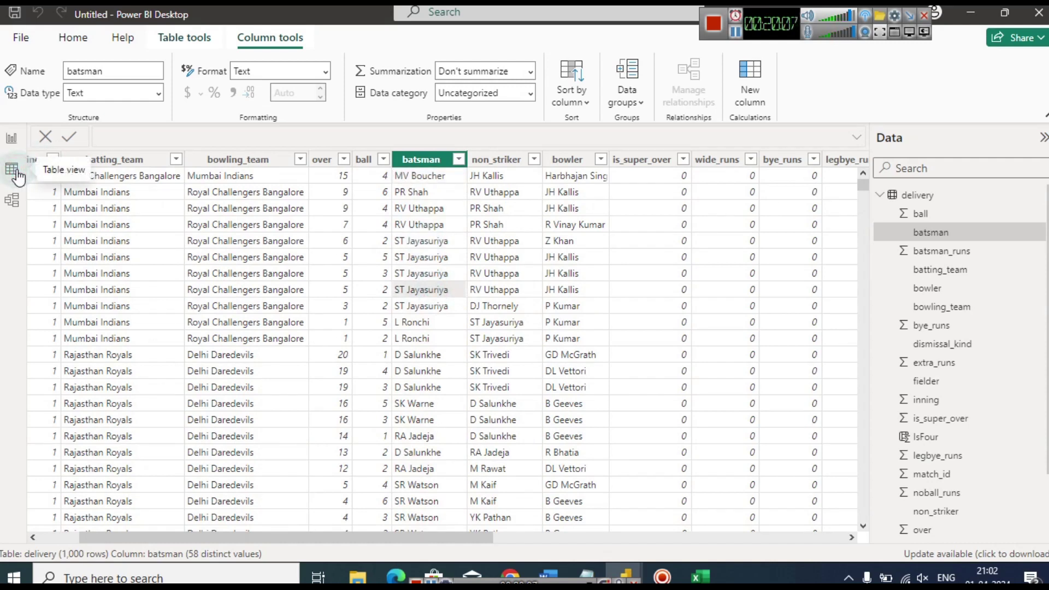
Review the aggregation options for IsFour in the report's table visual and display the IsFour column's formula.
click(11, 141)
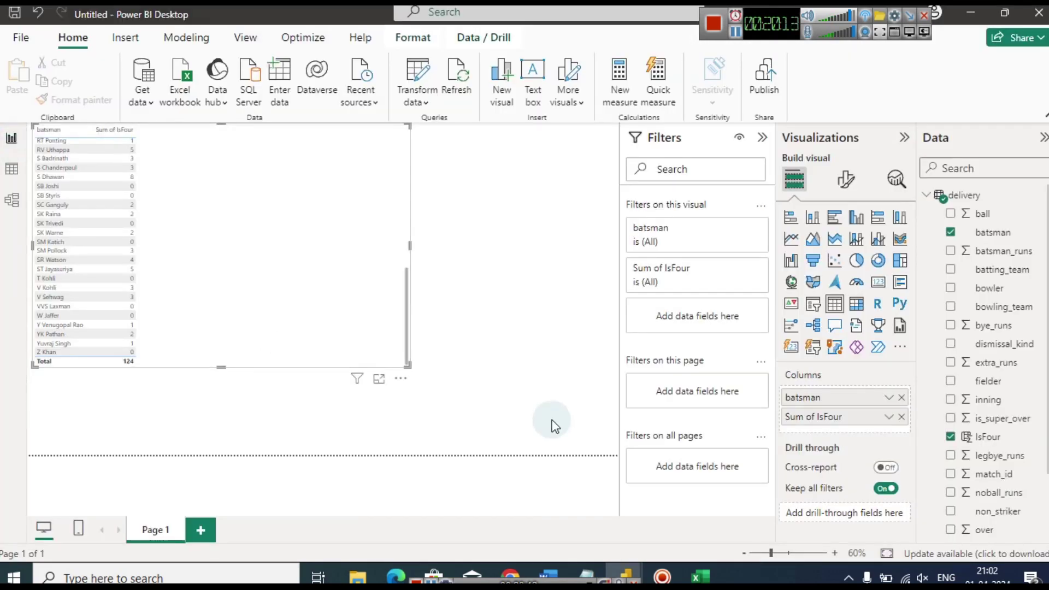
click(889, 416)
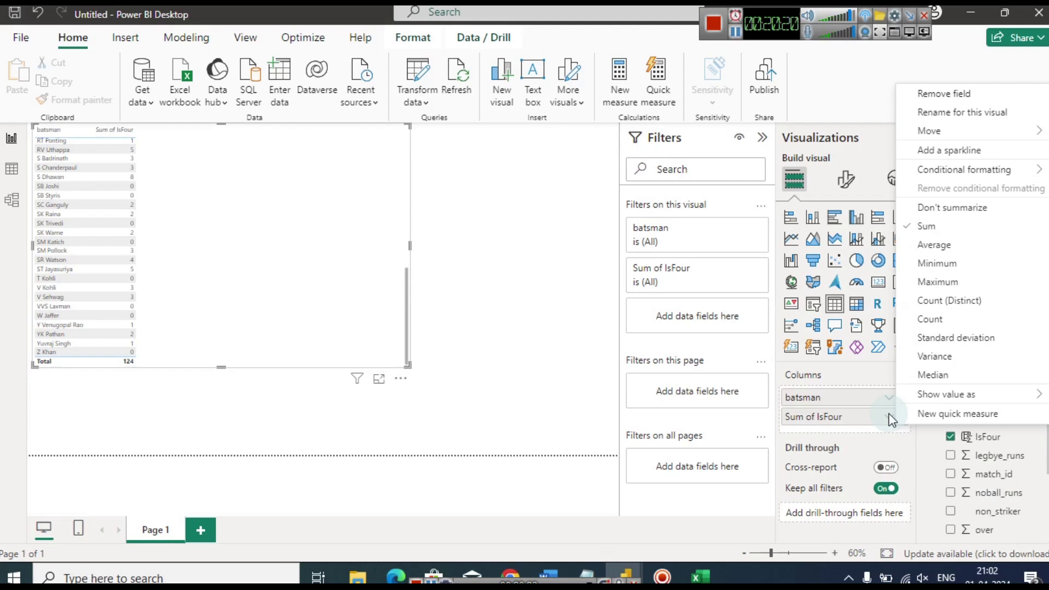
click(526, 287)
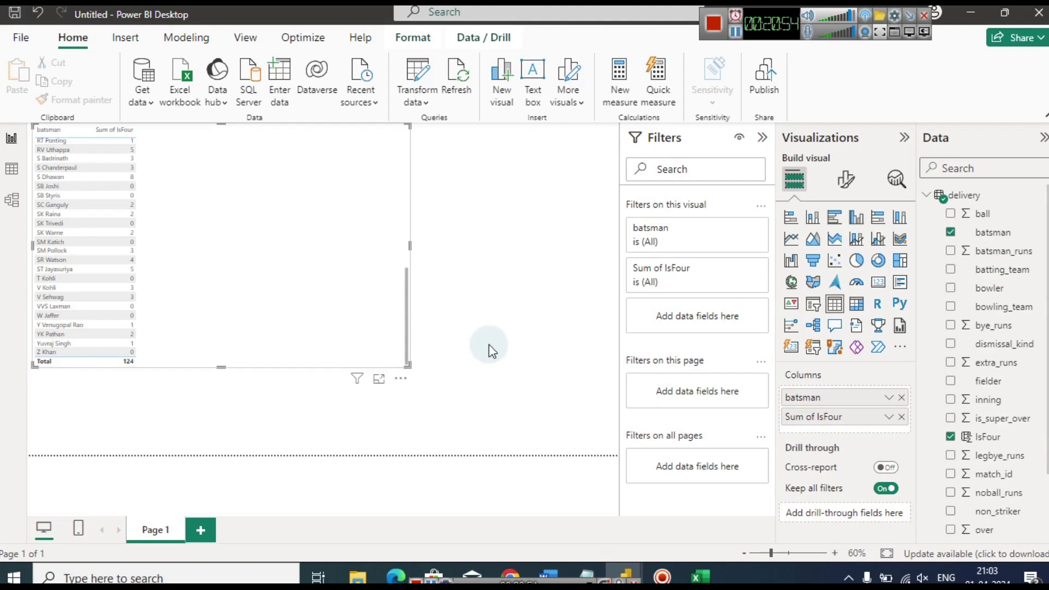
click(999, 438)
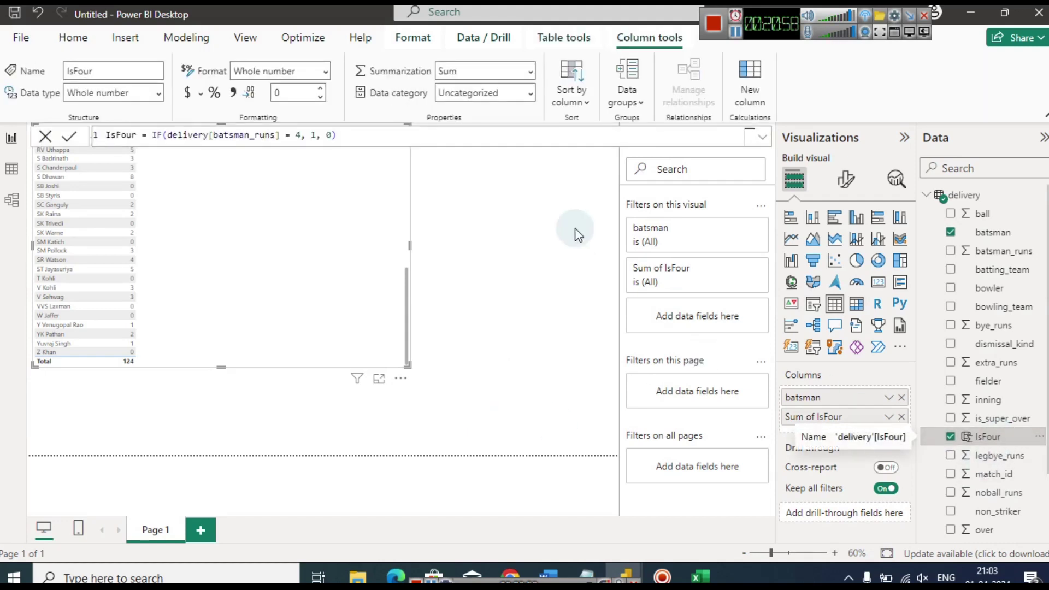